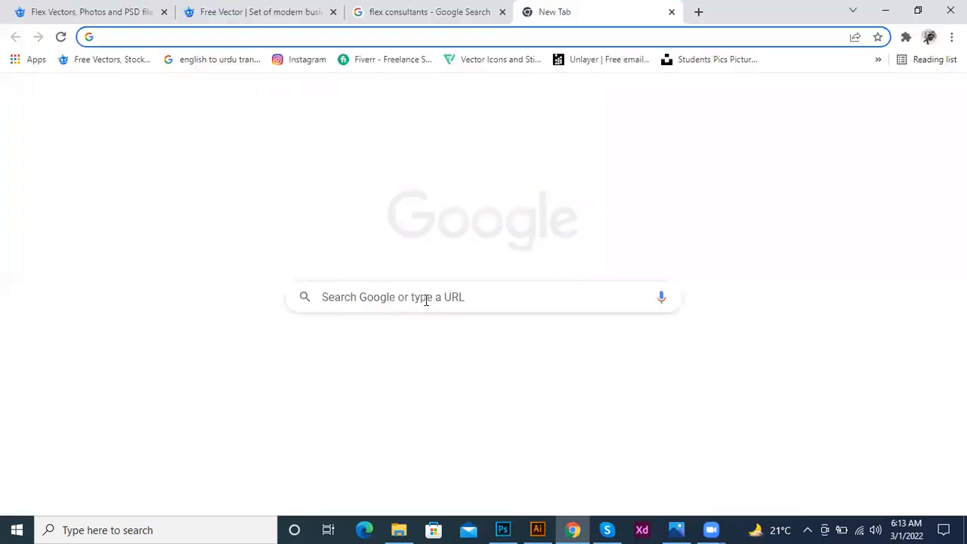
Open the students photo page on Unsplash and switch to the Human category
left_click(426, 297)
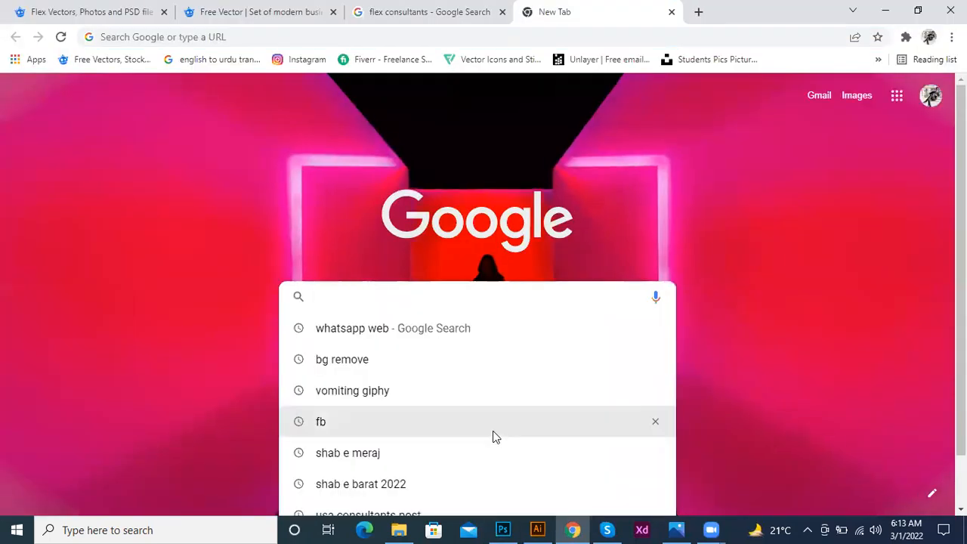
left_click(464, 194)
left_click(481, 442)
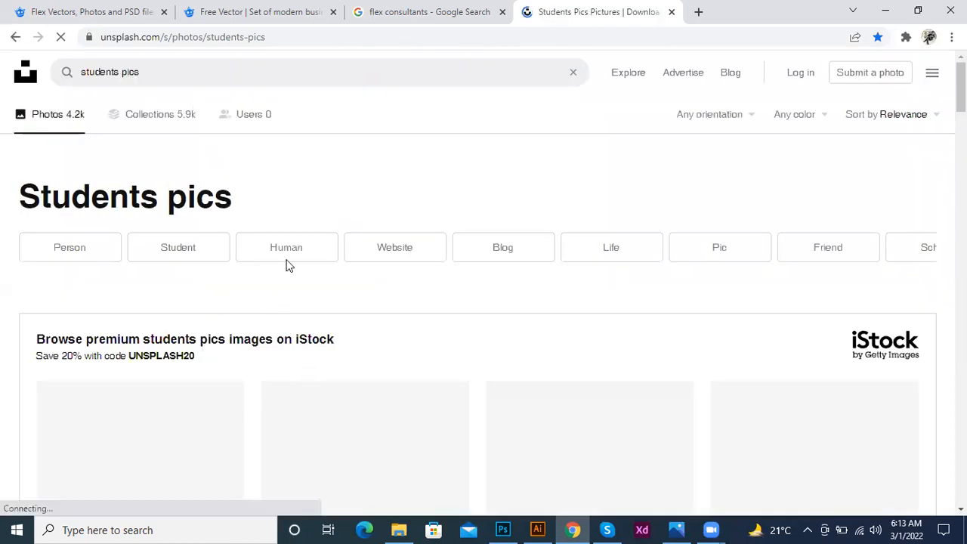
left_click(287, 255)
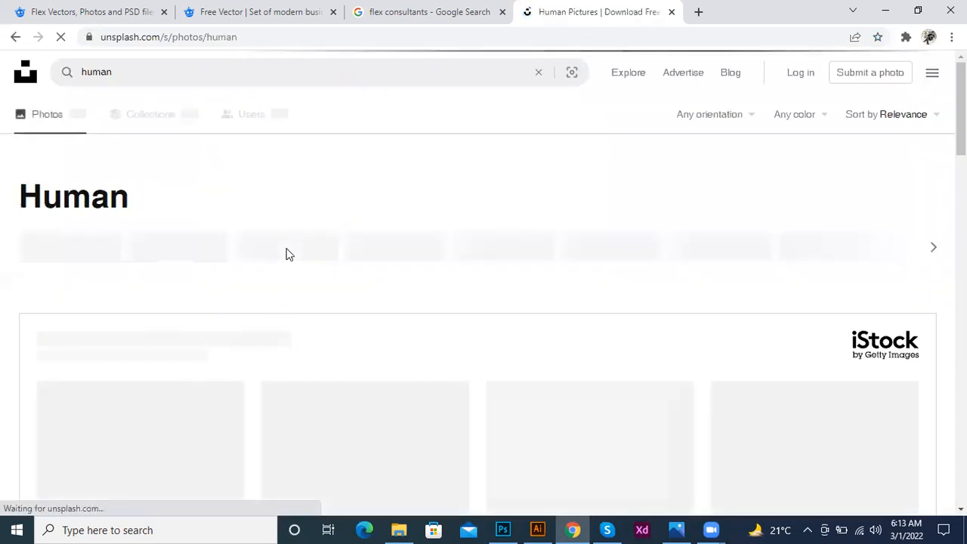
Find the photo of the man levitating with open arms above a rock and download it for free
scroll(287, 254, "down", 8)
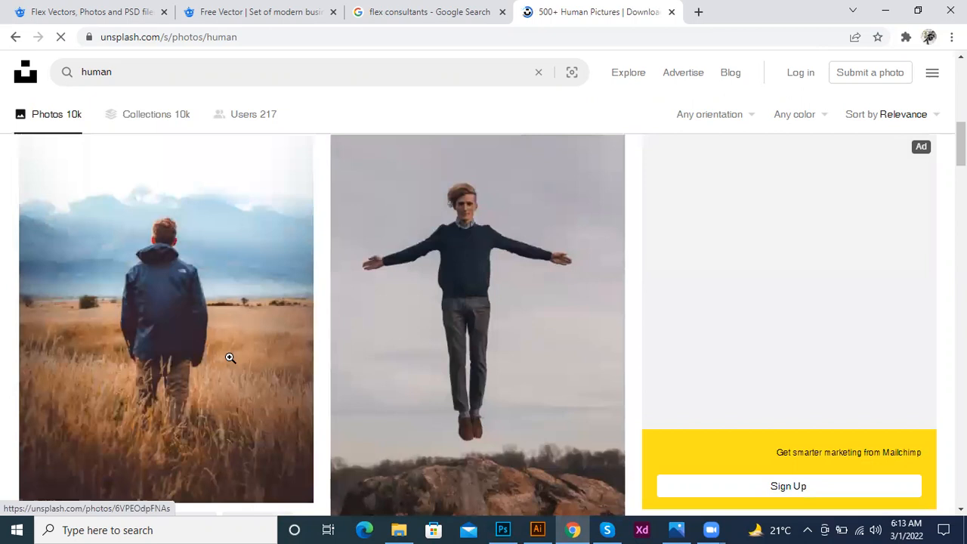
scroll(230, 357, "down", 7)
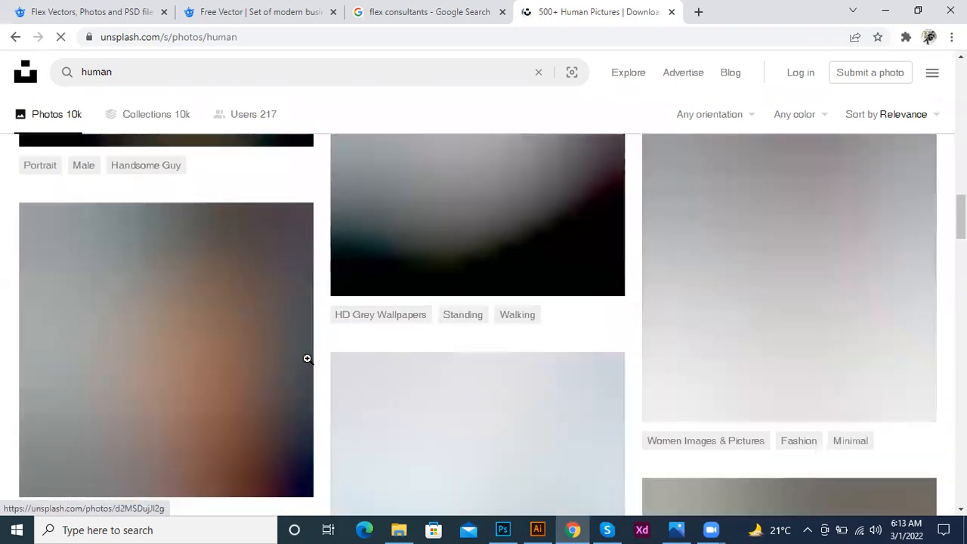
scroll(306, 358, "down", 2)
scroll(307, 358, "up", 7)
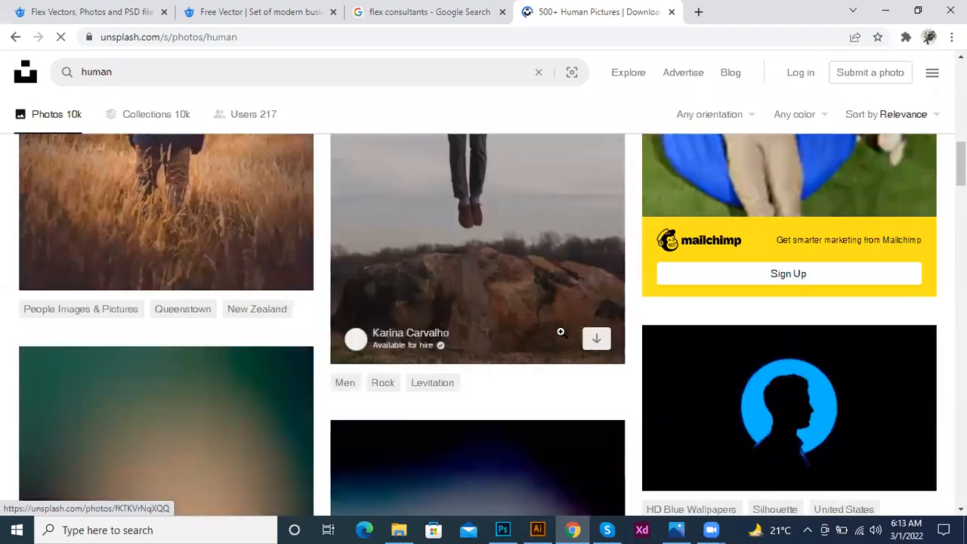
scroll(560, 332, "up", 1)
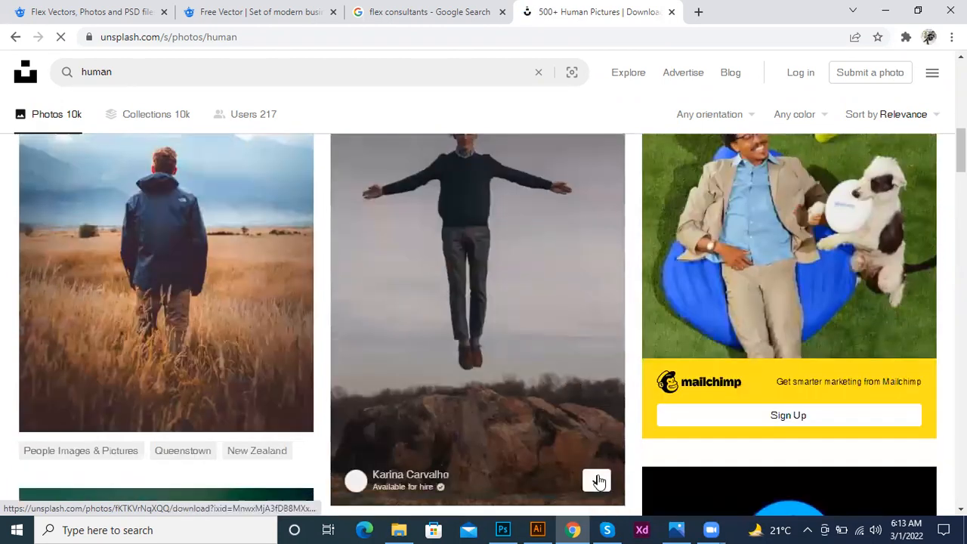
left_click(459, 398)
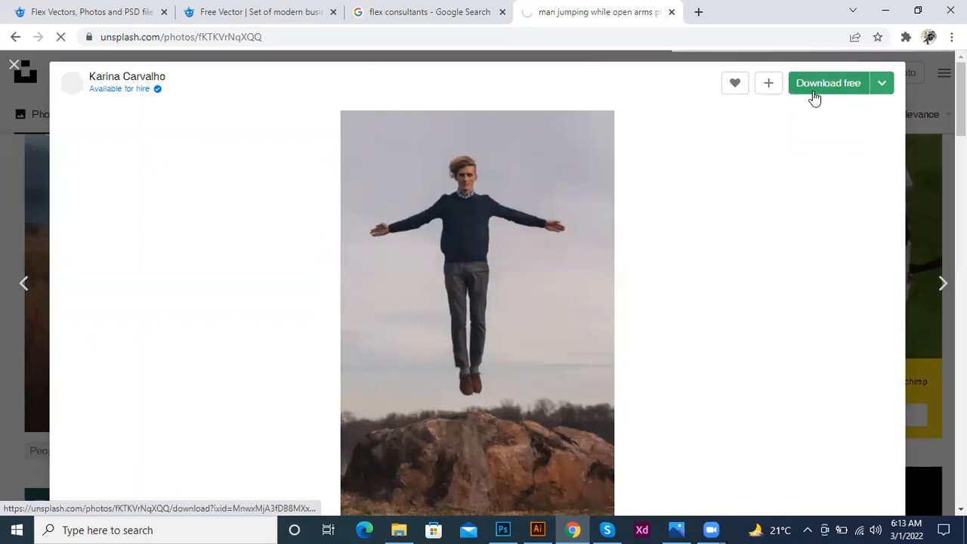
left_click(814, 98)
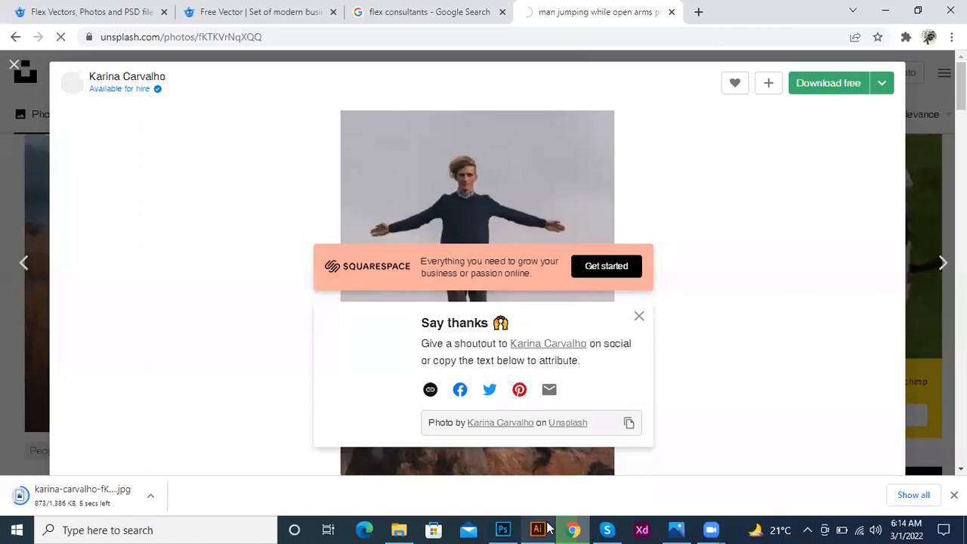
Dismiss the attribution pop-up and open the downloaded photo as a document in Photoshop
left_click(635, 319)
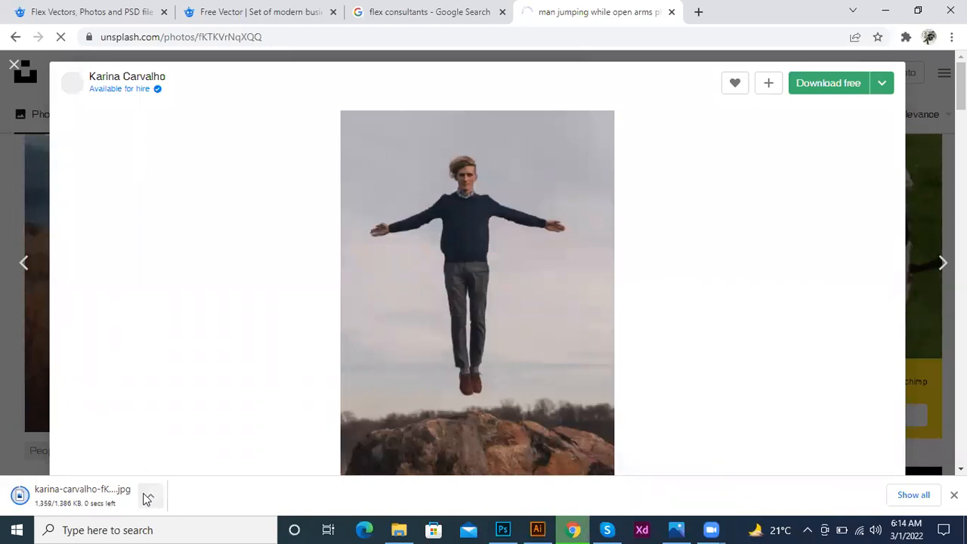
left_click_drag(97, 502, 479, 86)
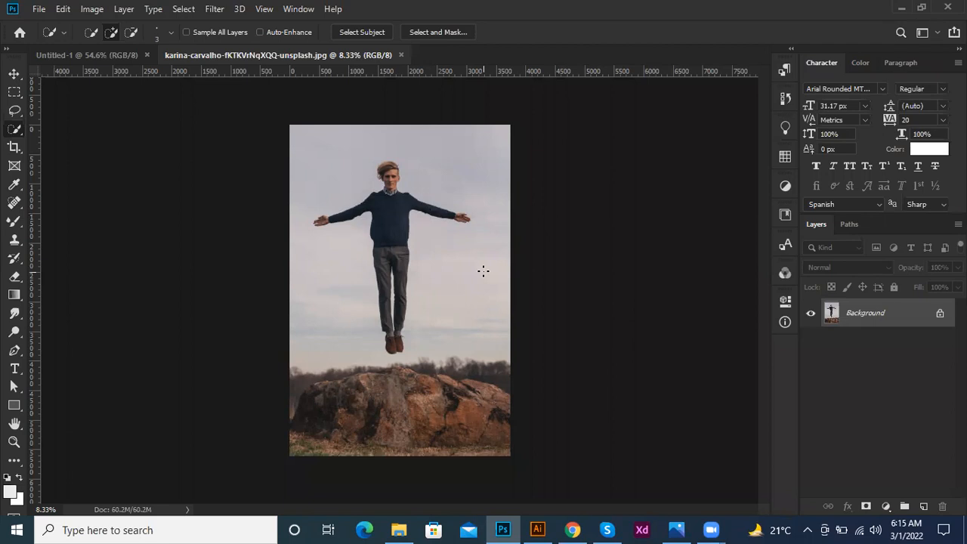
Enlarge the Quick Selection brush and settle its size at 500
key("bracketright")
key("bracketright")
key("bracketright")
key("bracketright")
key("bracketright")
key("bracketright")
key("bracketright")
key("bracketright")
key("bracketright")
key("bracketright")
key("bracketright")
key("bracketright")
key("bracketright")
key("bracketright")
key("bracketright")
key("bracketright")
key("bracketright")
key("bracketright")
key("bracketright")
key("bracketright")
key("bracketright")
key("bracketright")
key("bracketright")
key("bracketright")
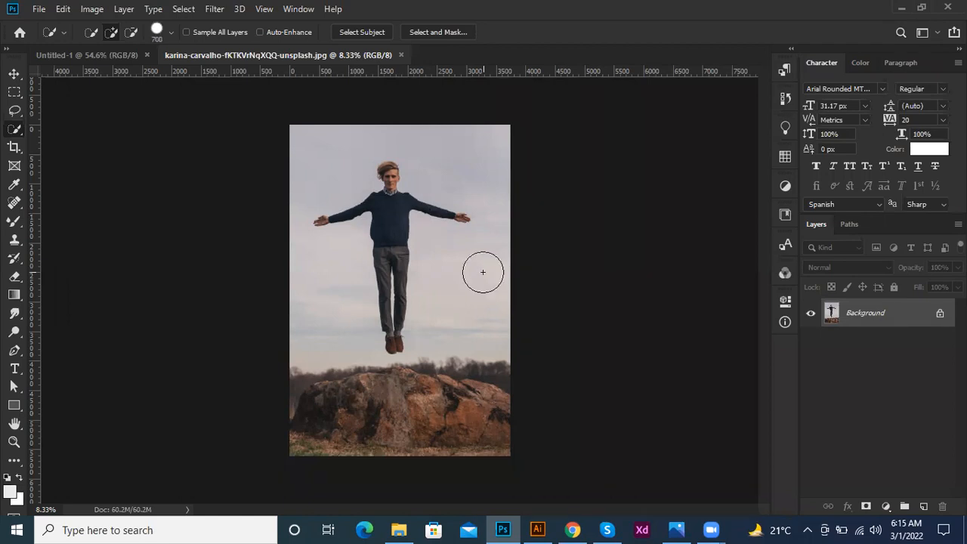
key("bracketleft")
key("bracketleft")
key("bracketleft")
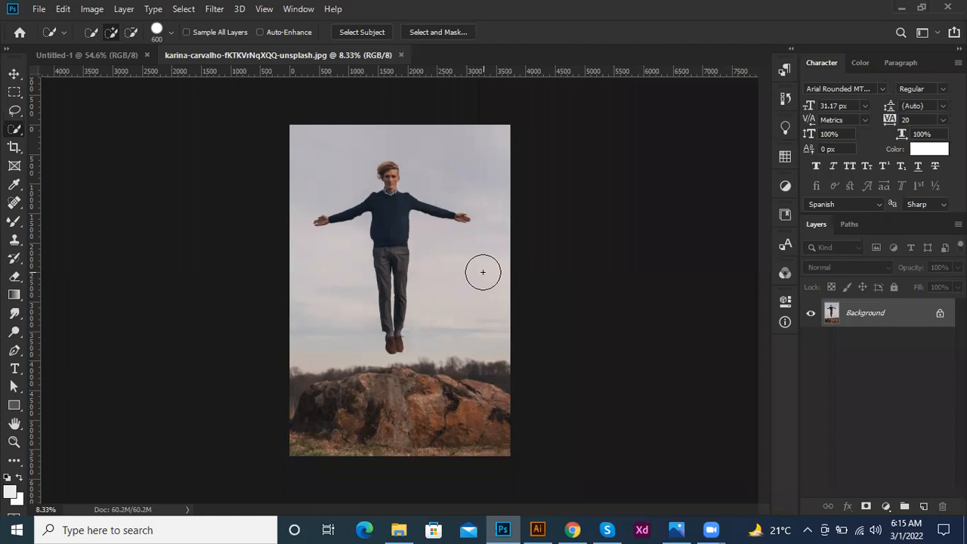
key("ctrl+plus")
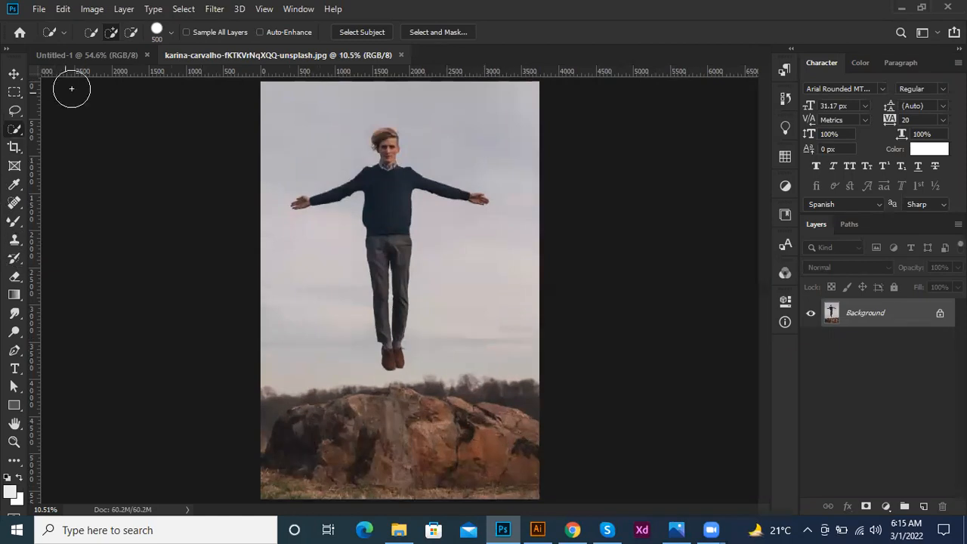
Try selecting the man's sweater using Quick Selection with brush size 200, and clear the selection
left_click(17, 112)
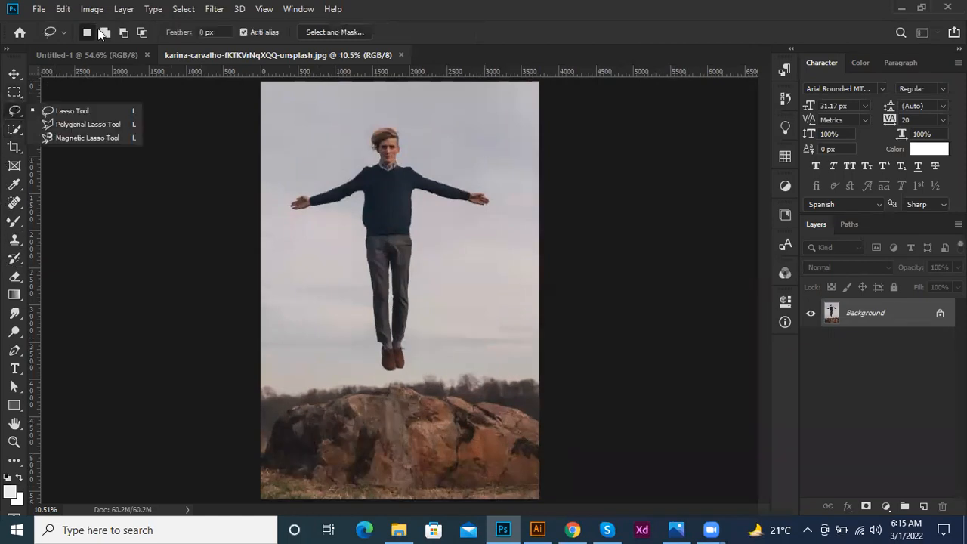
left_click(15, 129)
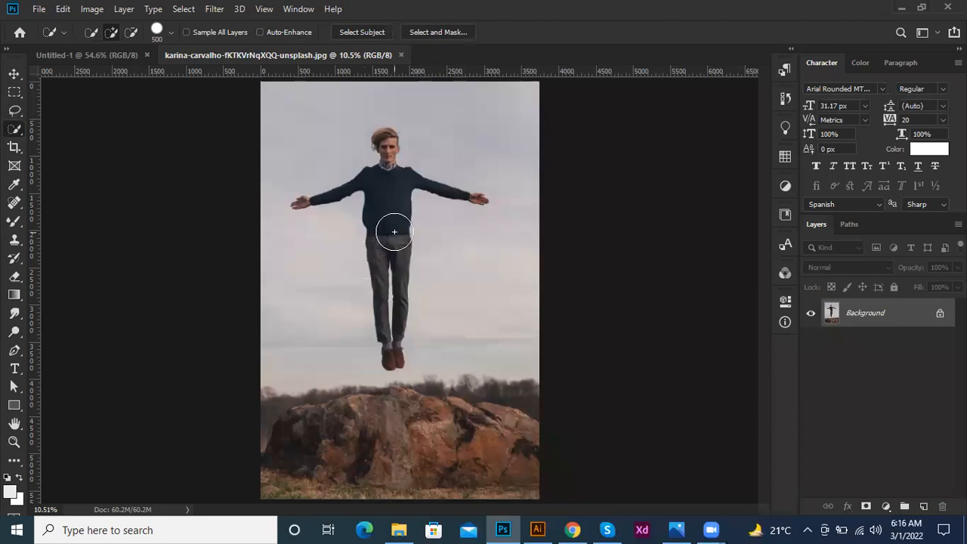
key("bracketleft")
left_click(384, 189)
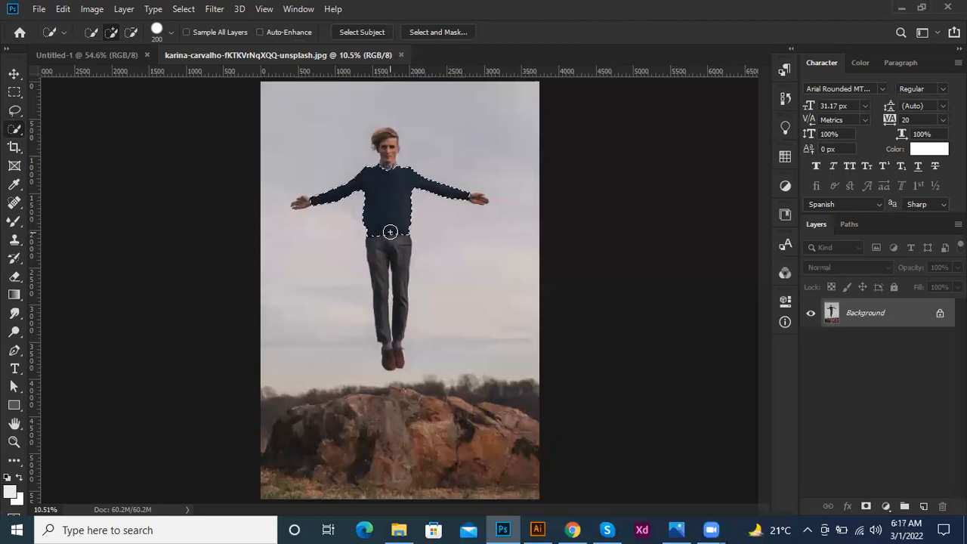
key("ctrl+d")
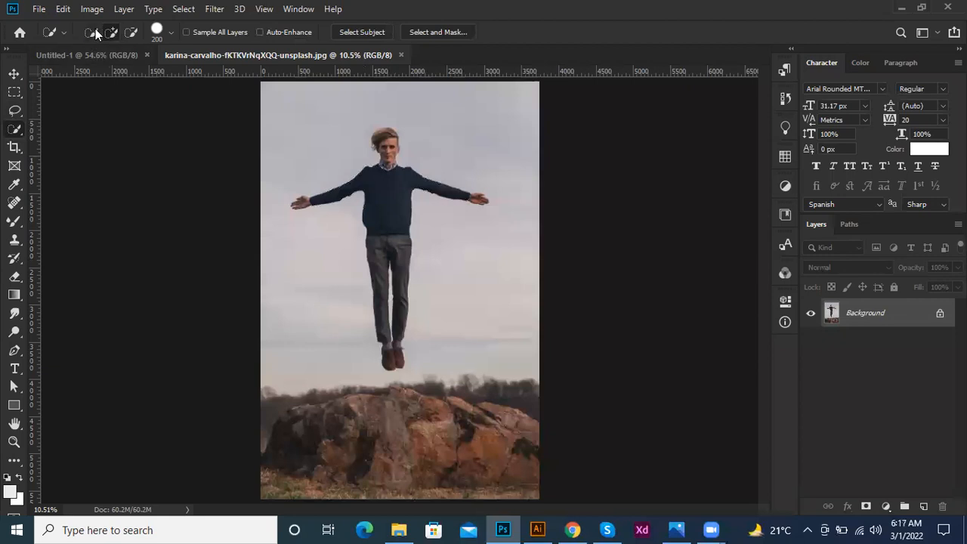
Select the man's sweater, trousers, shoes and head using Quick Selection with brush size 200
left_click(383, 200)
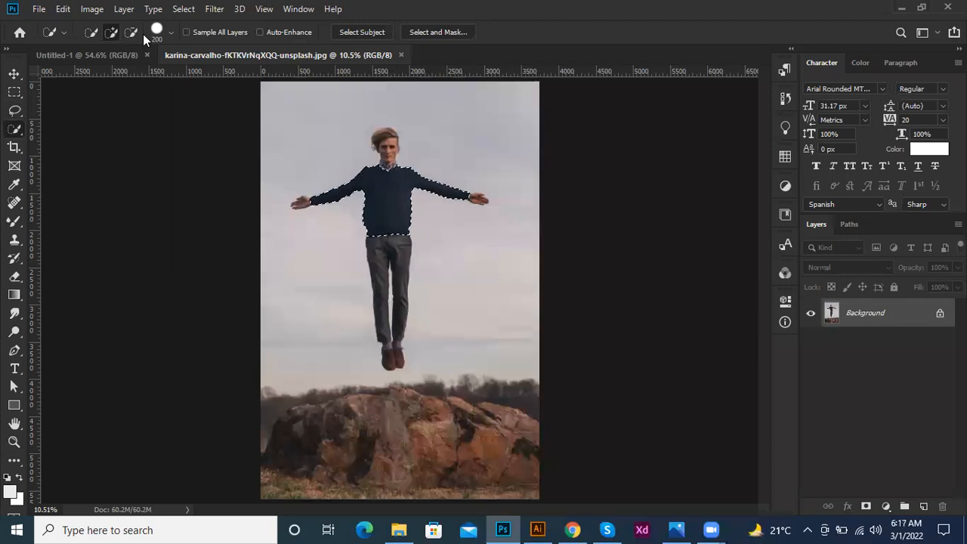
left_click(379, 242)
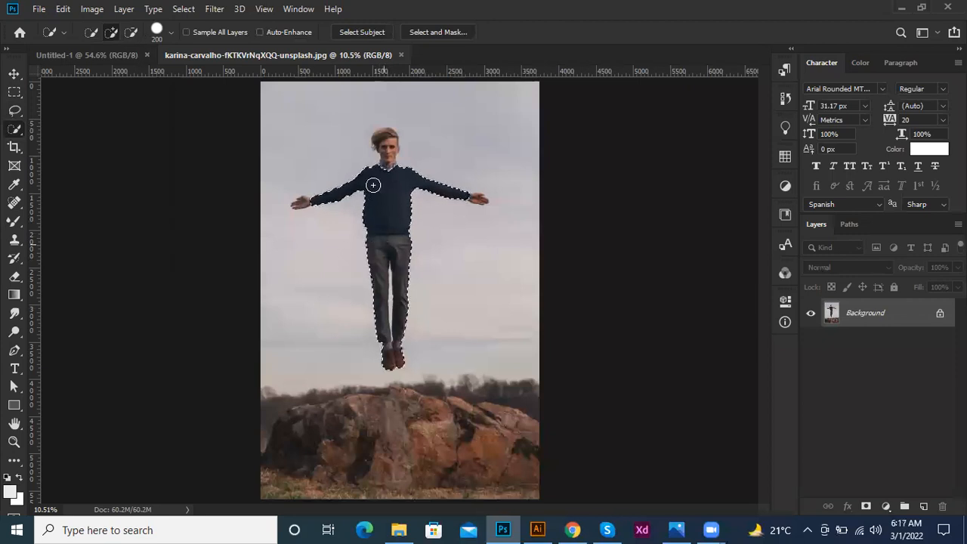
left_click(387, 143)
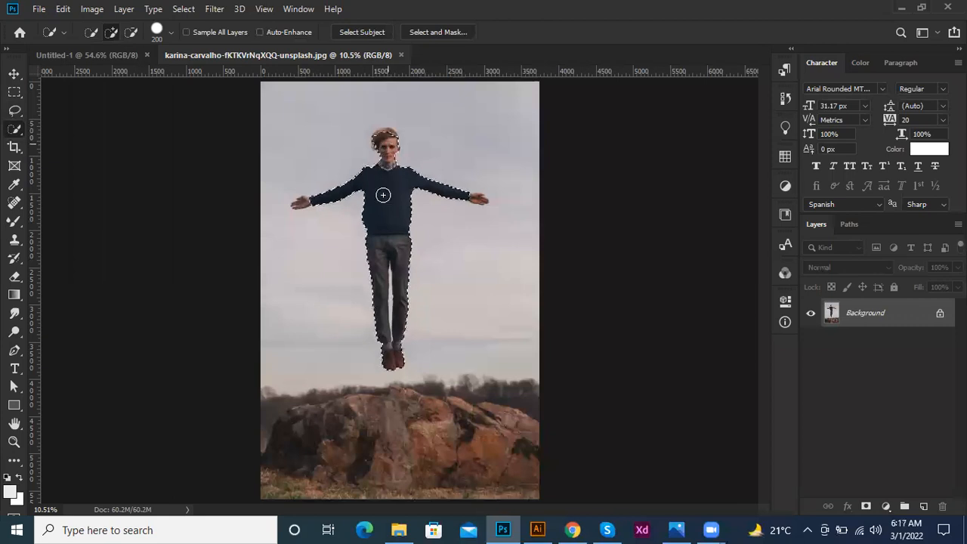
Reduce the Quick Selection brush to 90 and add the missing hair and neck areas to the selection
scroll(383, 194, "up", 1)
scroll(383, 194, "up", 2)
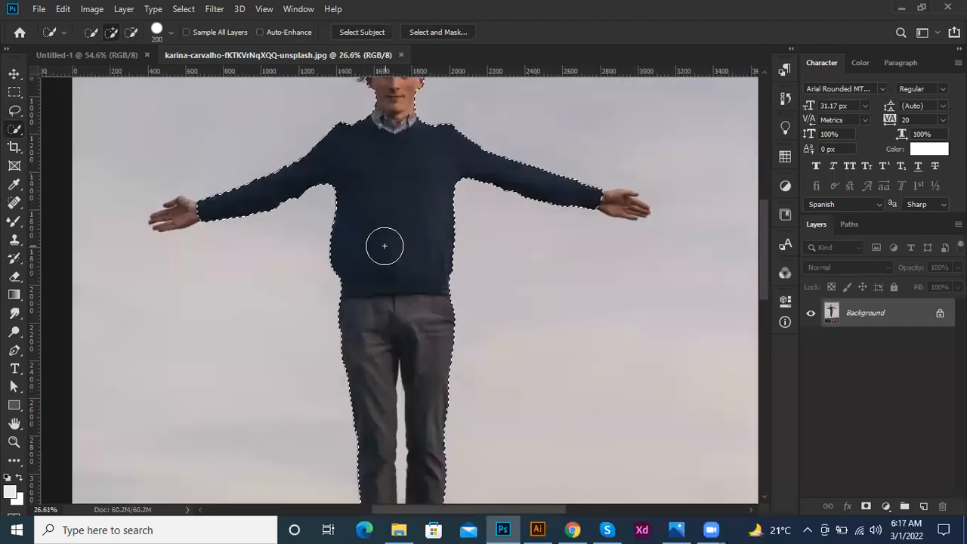
key("bracketleft")
key("bracketleft")
key("bracketleft")
key("bracketleft")
key("bracketleft")
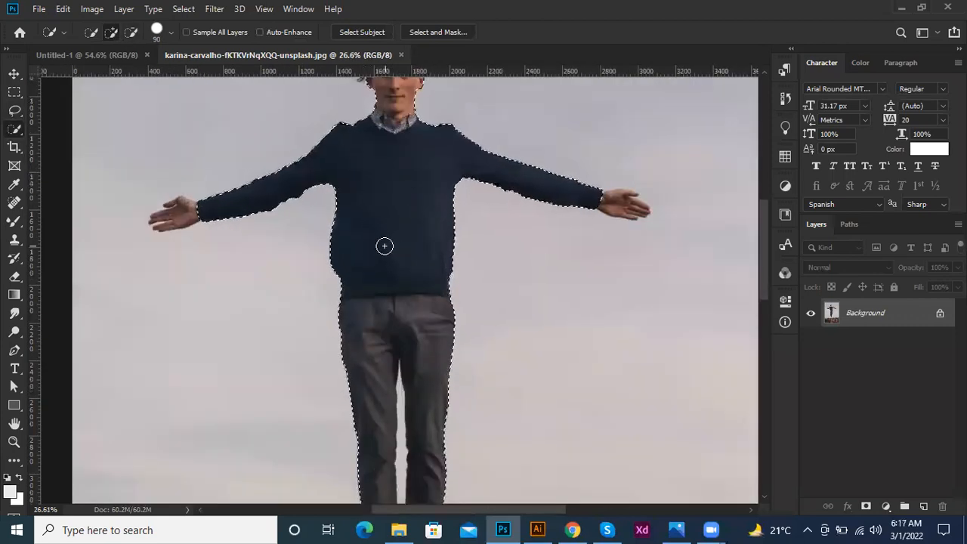
left_click_drag(371, 276, 350, 415)
left_click(371, 189)
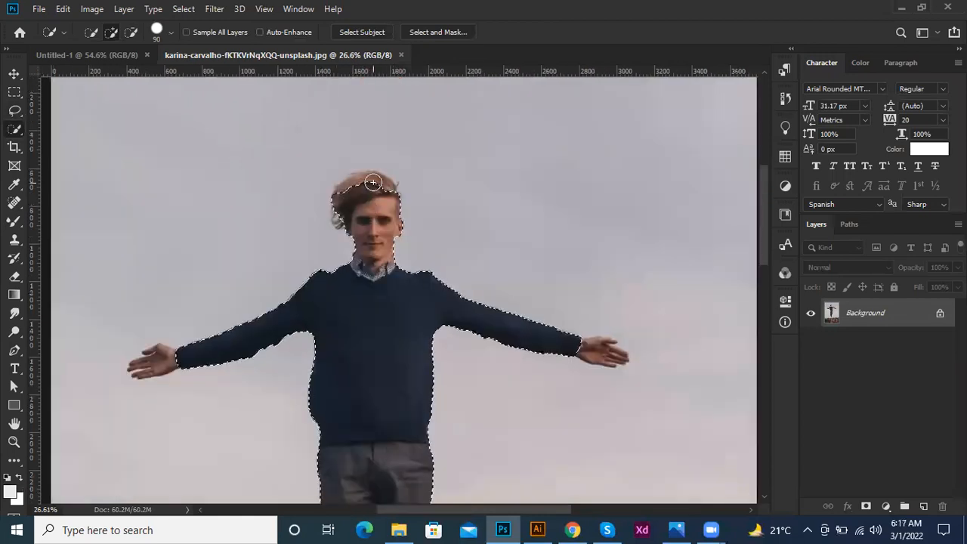
left_click(359, 248)
Add both of the man's hands to the selection to cover the whole figure
scroll(359, 249, "down", 2)
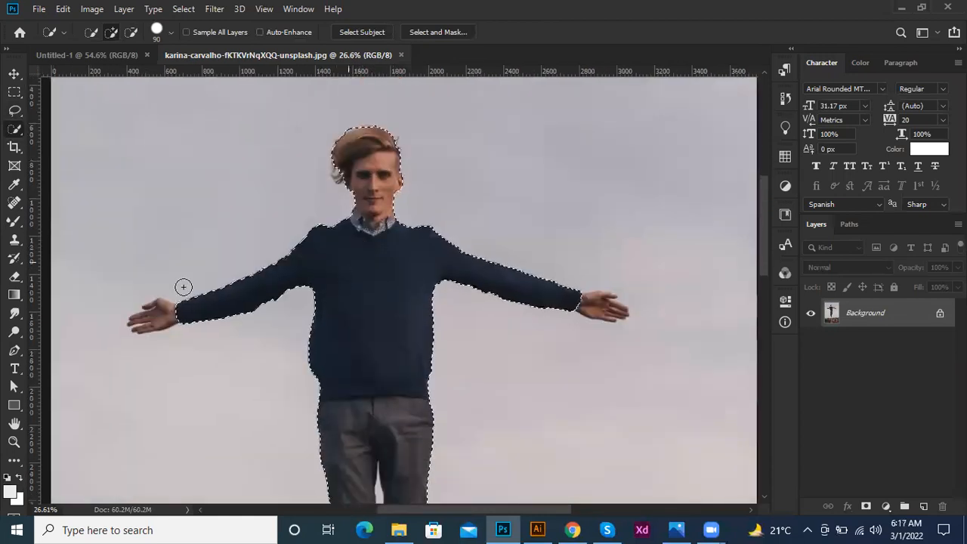
scroll(174, 279, "down", 2)
left_click(155, 260)
left_click(588, 248)
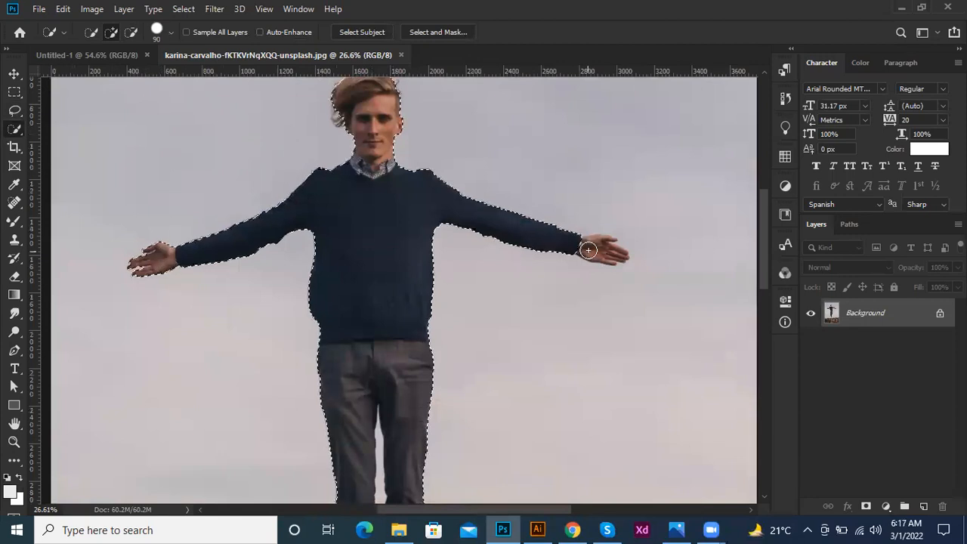
scroll(393, 262, "down", 4)
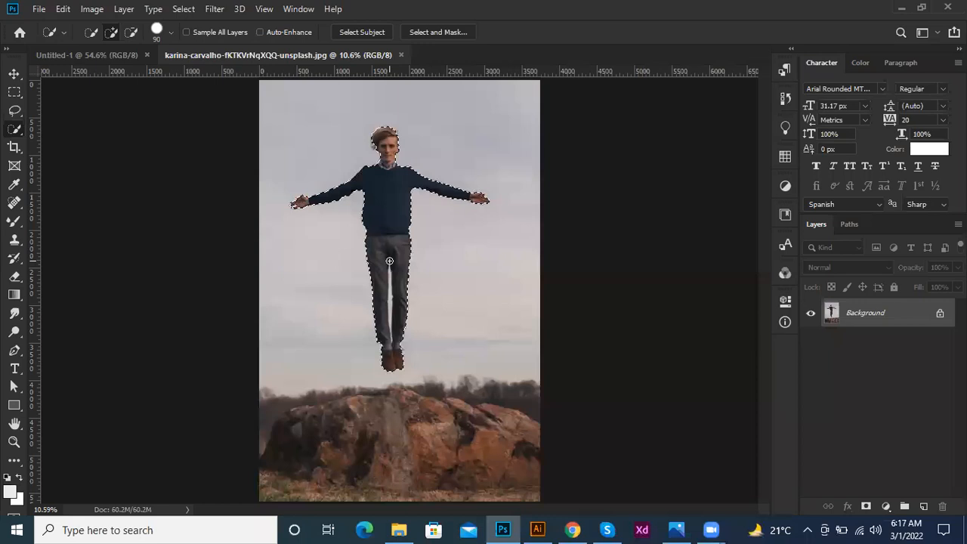
left_click(390, 261)
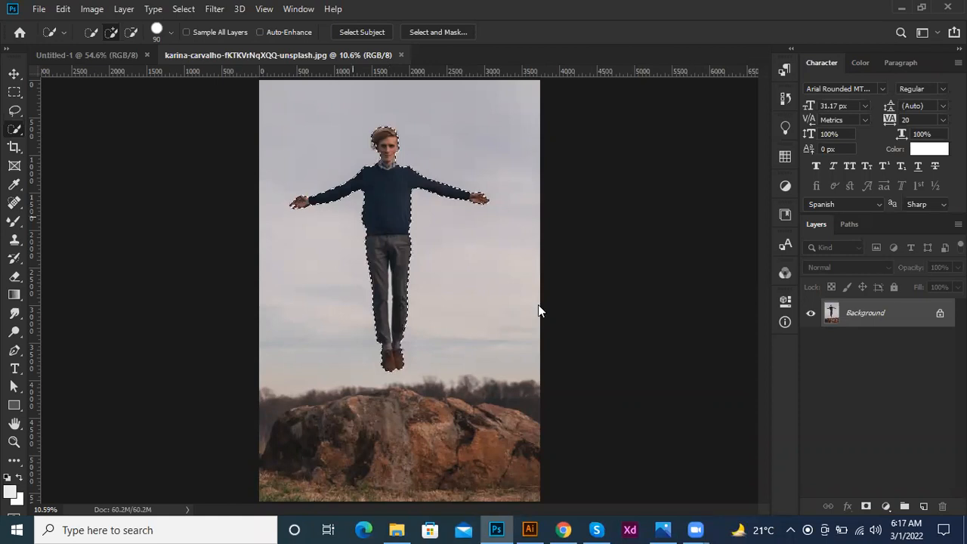
key("ctrl+d")
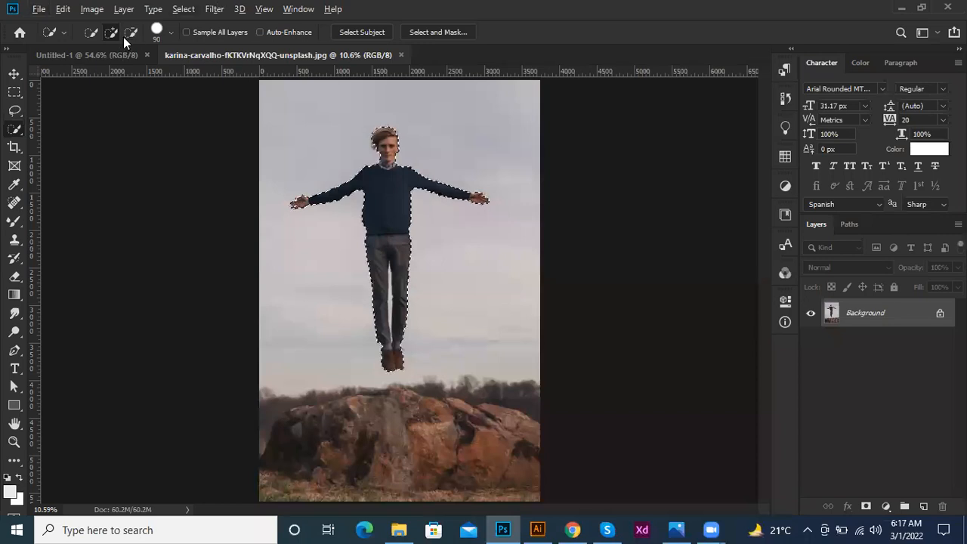
Add the sky below the man's outstretched left-hand arm to the selection and subtract that area again
left_click_drag(330, 248, 191, 247)
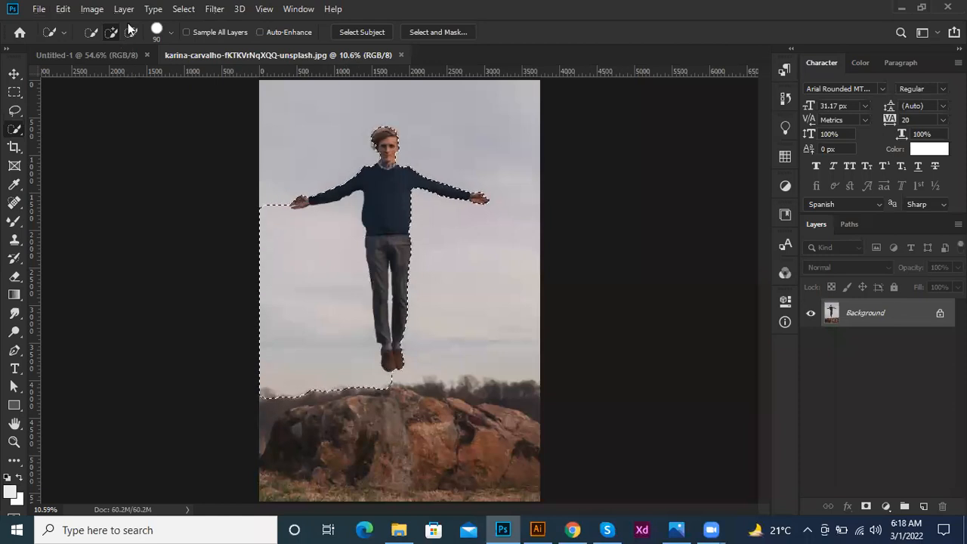
mouse_move(277, 310)
left_mouse_down()
mouse_move(331, 374)
mouse_move(327, 267)
mouse_move(343, 227)
mouse_move(263, 378)
mouse_move(316, 401)
mouse_move(353, 386)
mouse_move(382, 389)
mouse_move(340, 316)
mouse_move(332, 238)
mouse_move(356, 199)
left_mouse_up()
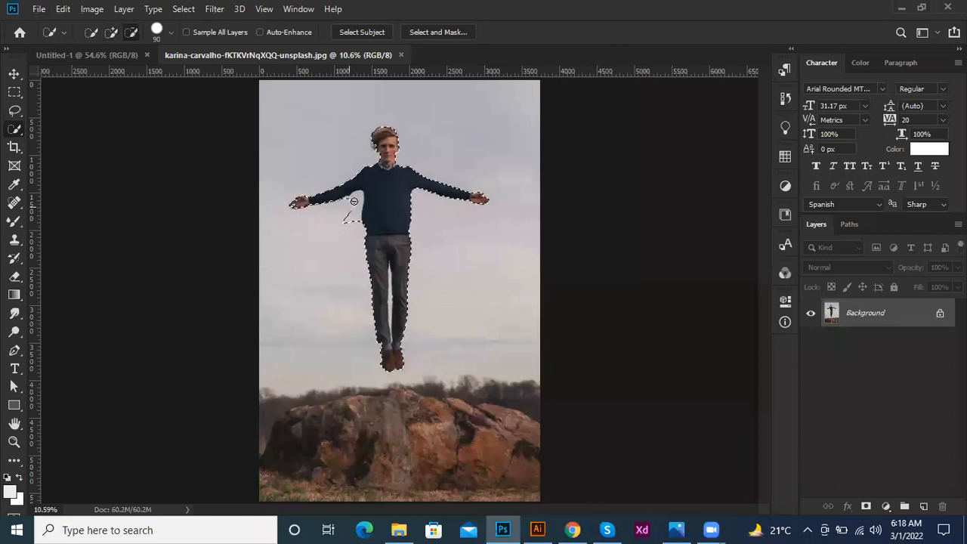
left_click(351, 215)
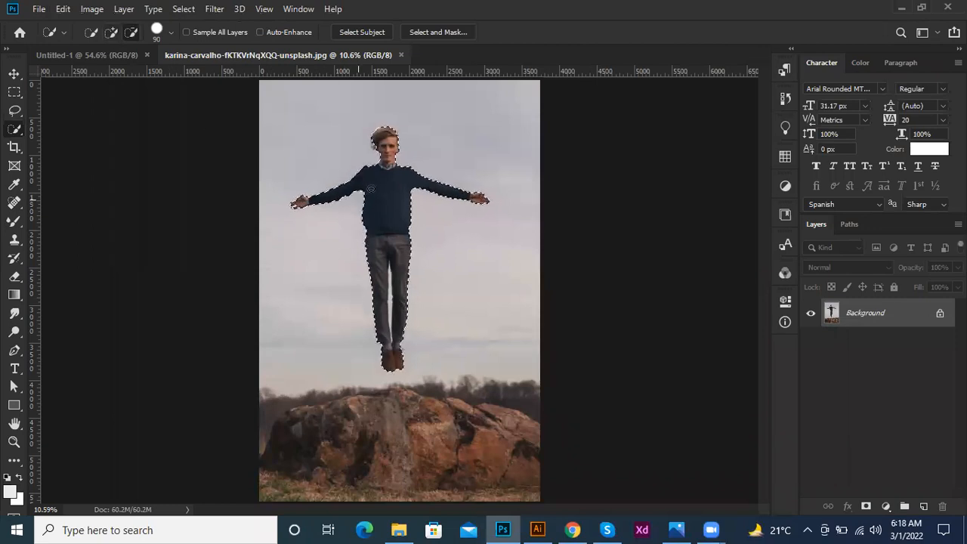
Subtract the sweater's torso from the selection and add it back with Quick Selection
left_click(377, 187, "alt")
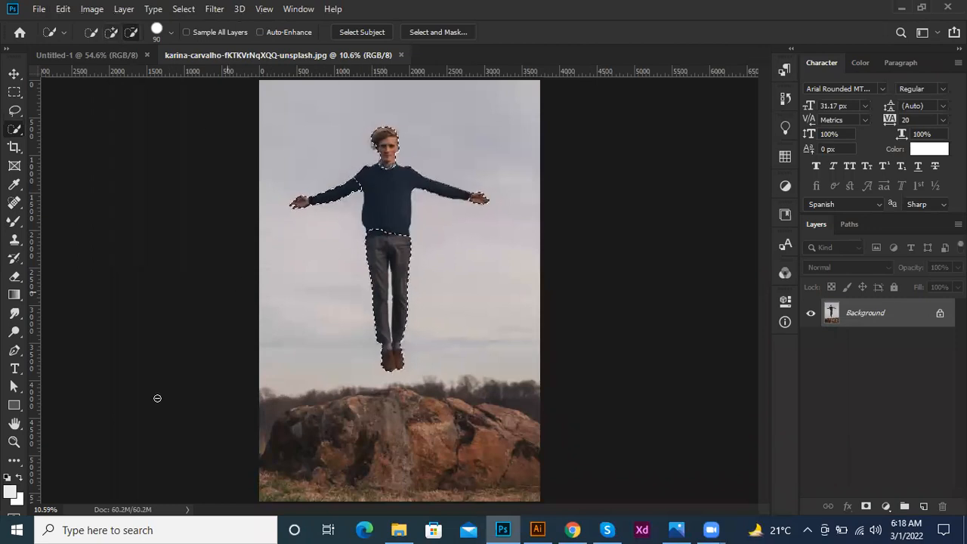
left_click(110, 32)
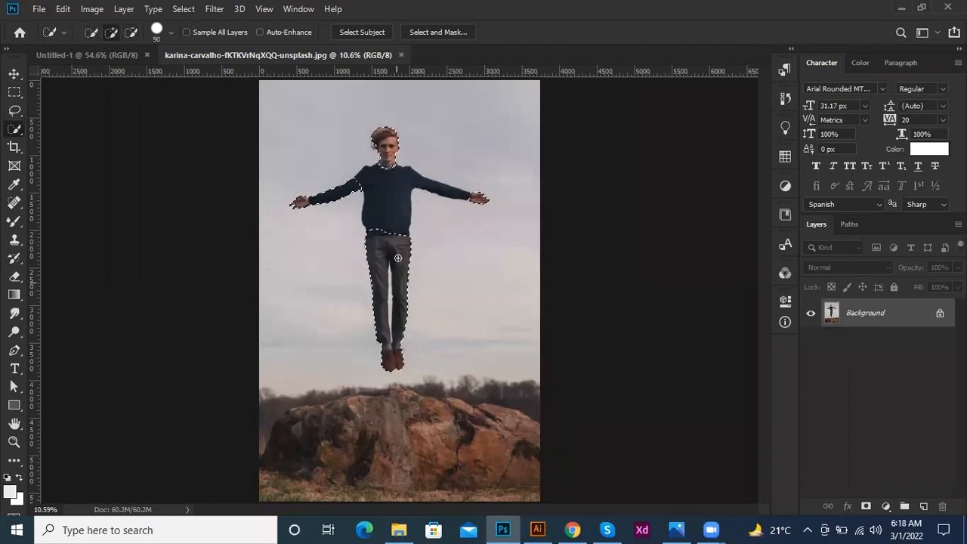
left_click(382, 188)
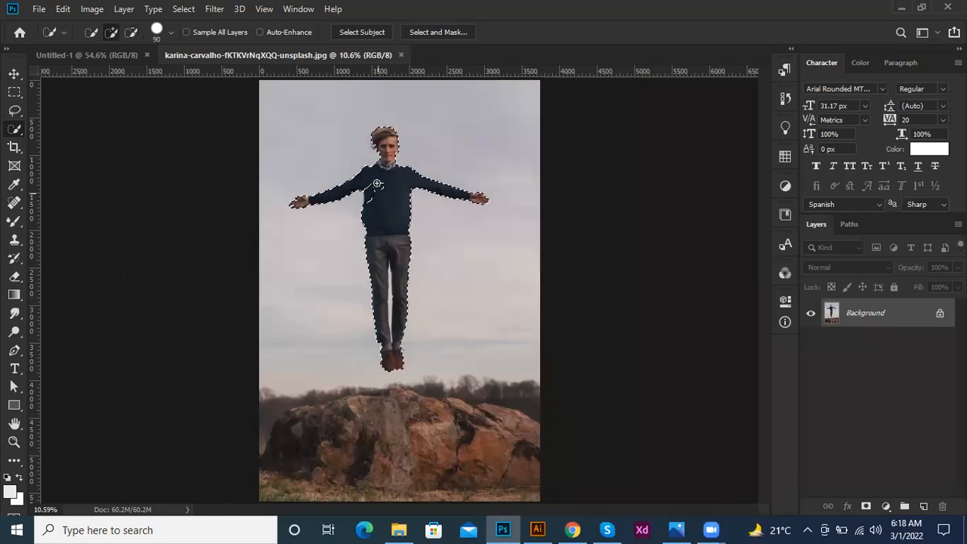
left_click(368, 185)
Add a diagonal strip of sky running down from the man's armpit to the selection and subtract that strip again
left_click_drag(364, 201, 293, 281)
left_click(293, 249)
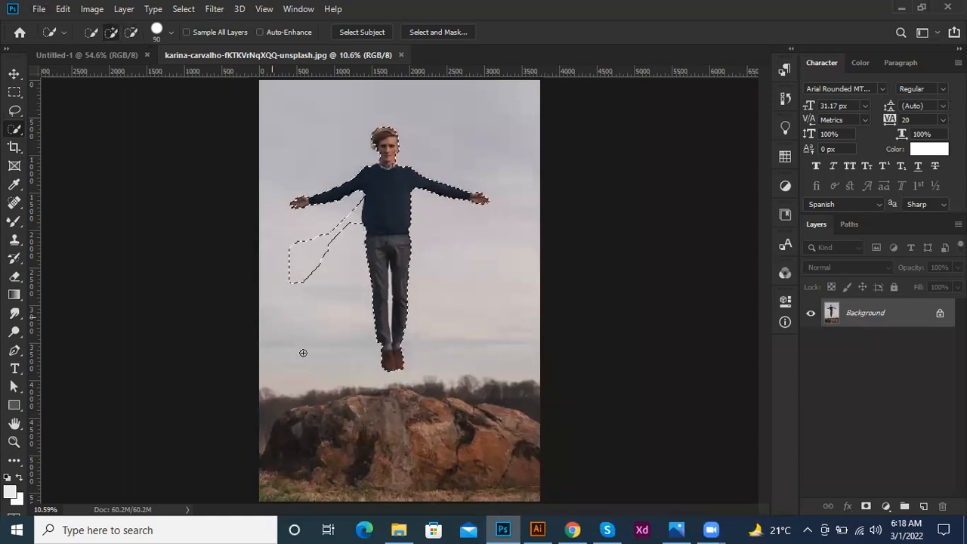
key("alt")
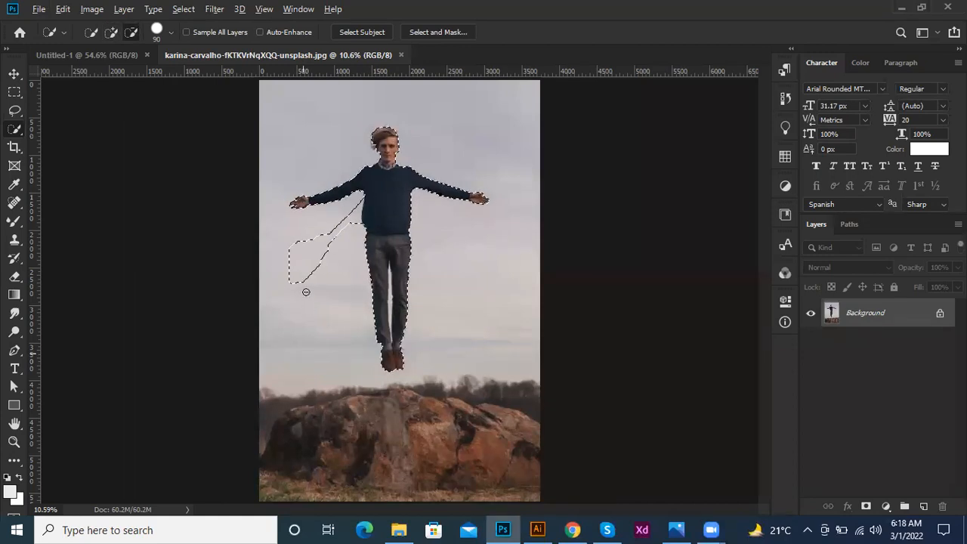
mouse_move(301, 244)
left_mouse_down()
mouse_move(287, 266)
mouse_move(298, 271)
left_mouse_up()
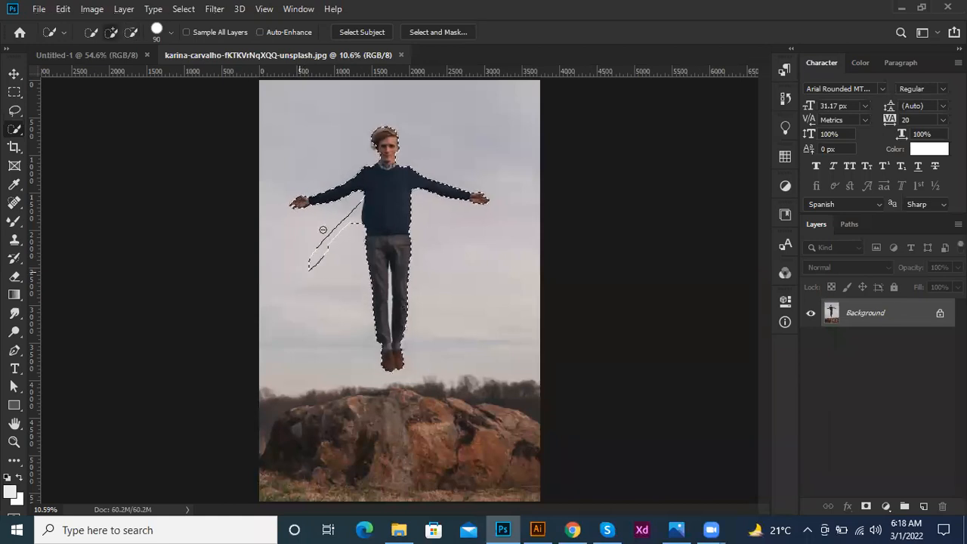
left_click_drag(360, 205, 265, 302)
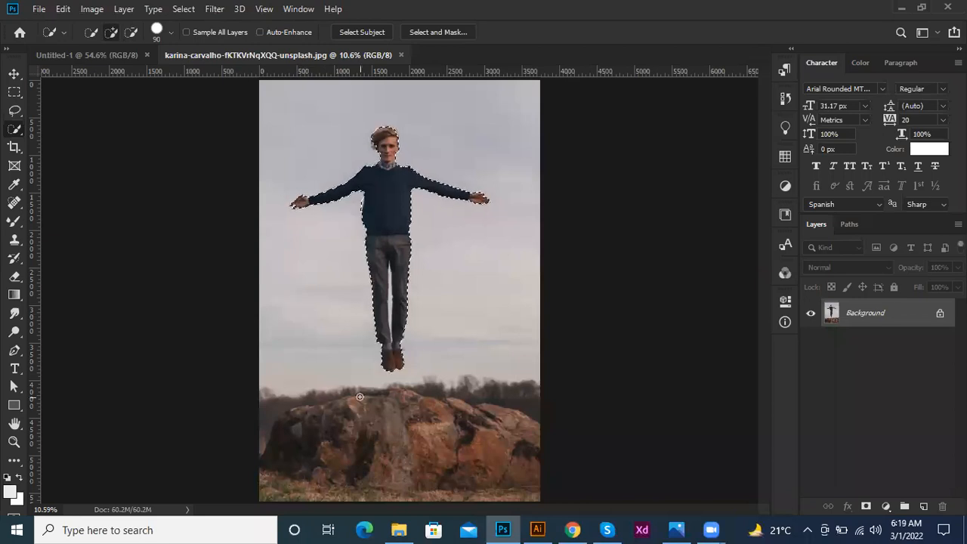
Copy the selected man onto a new layer, try shifting the copy sideways and undo the move
key("ctrl+j")
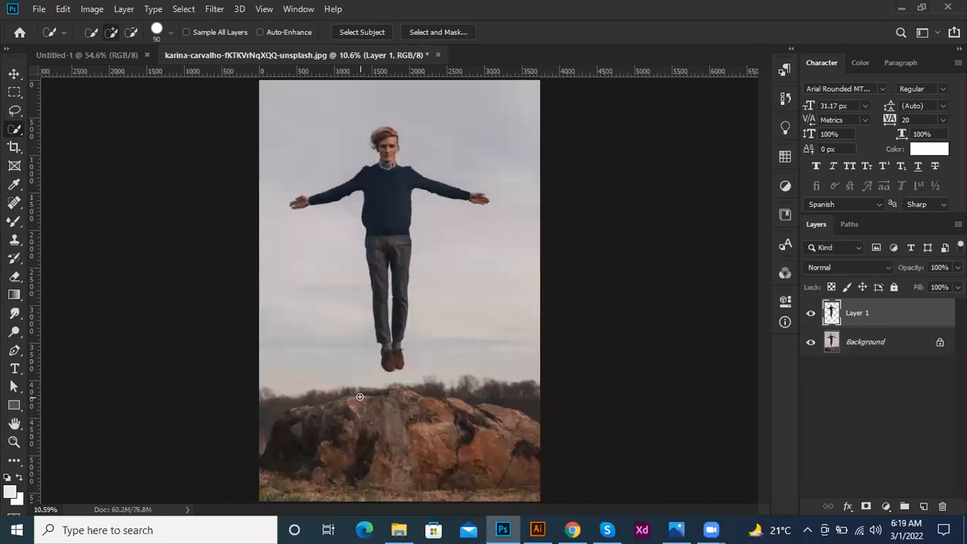
key("v")
left_click_drag(386, 213, 469, 220)
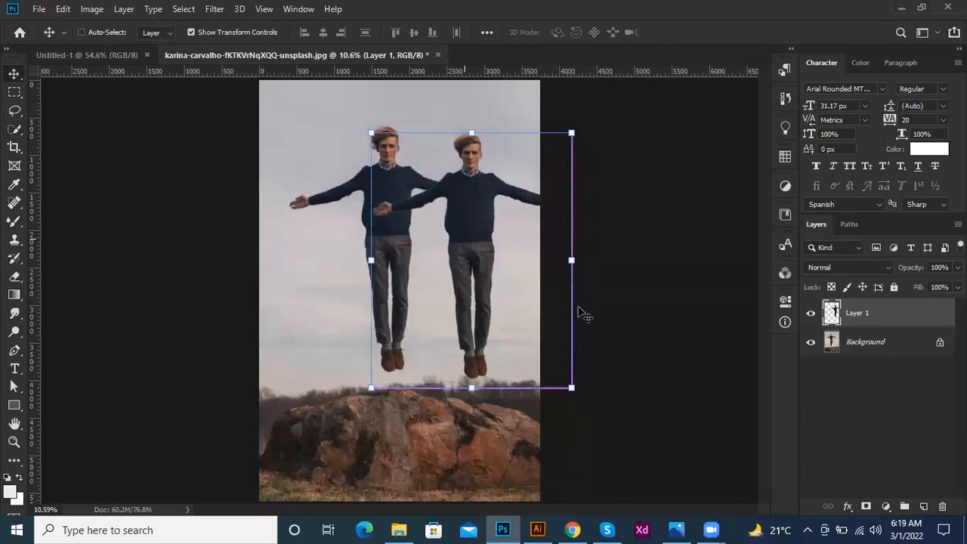
key("ctrl+z")
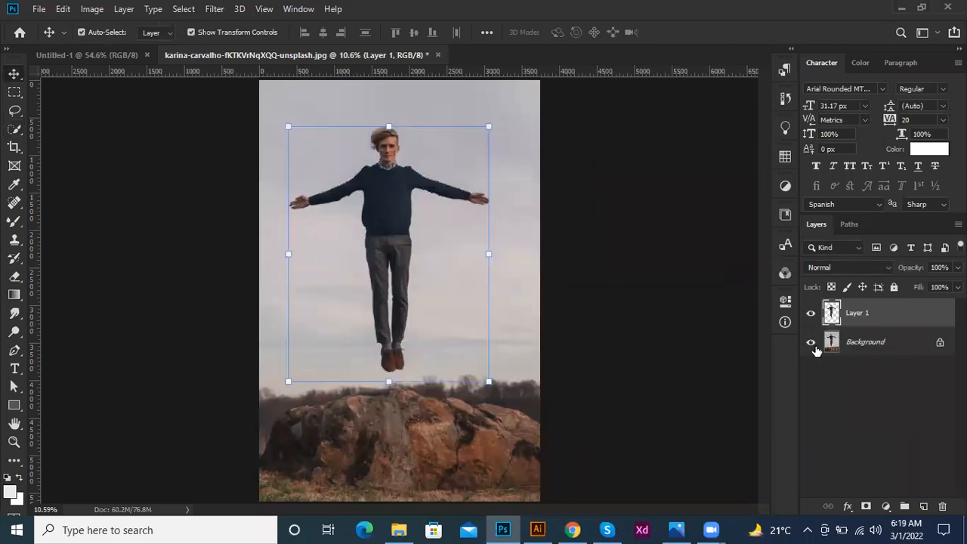
Check the cut-out by hiding and reshowing the Background layer, and merge Layer 1 down into it
left_click(813, 344)
left_click(812, 343)
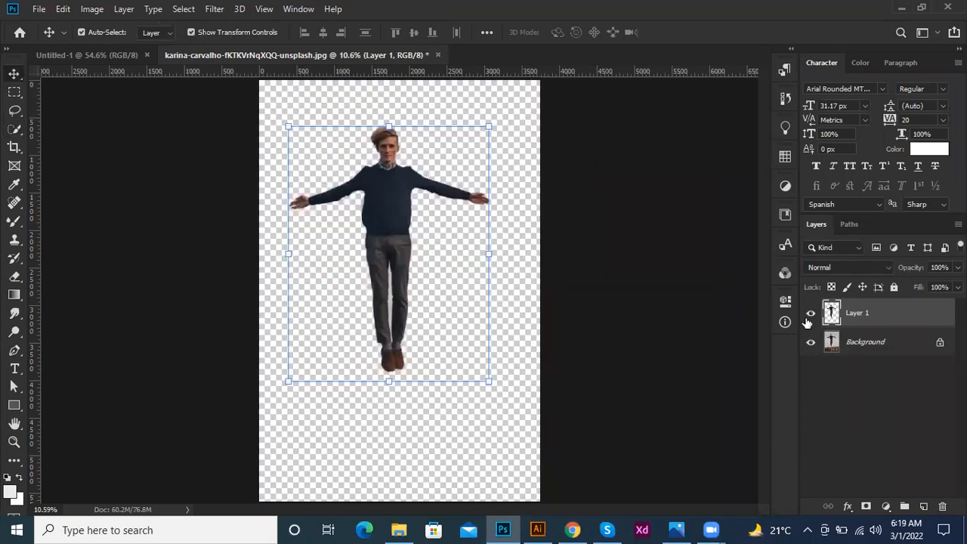
left_click(831, 315, "ctrl")
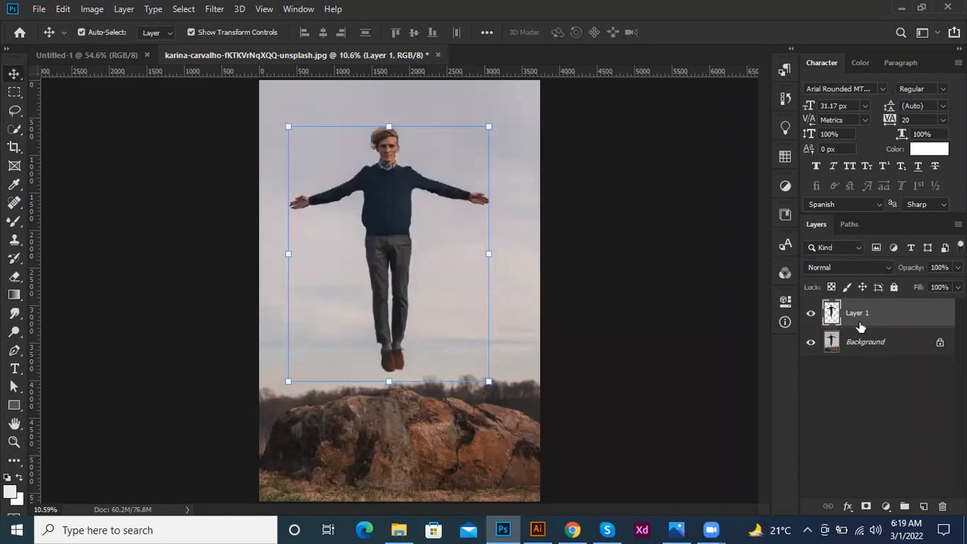
key("ctrl+e")
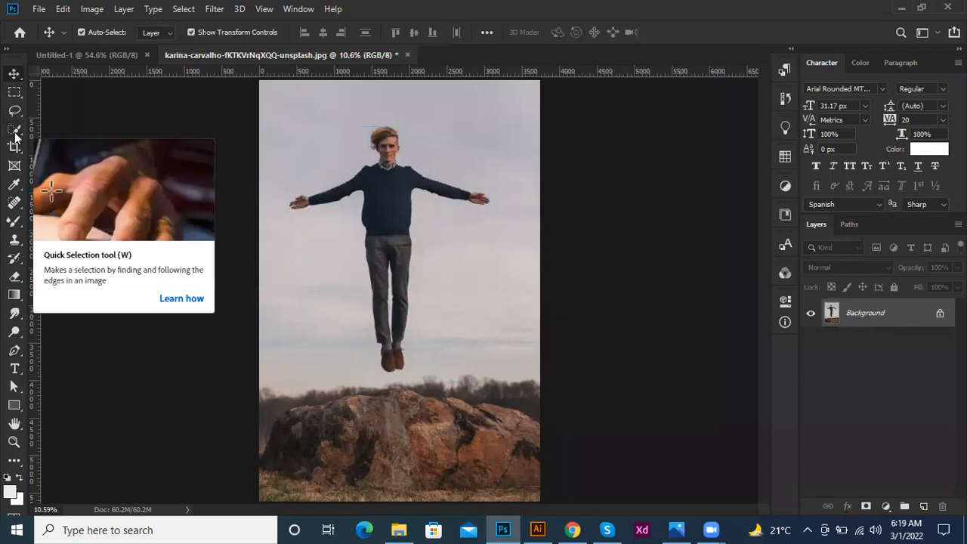
Select the man's sweater with Quick Selection, inspect the selection edge up close and deselect it
left_click_drag(15, 130, 76, 148)
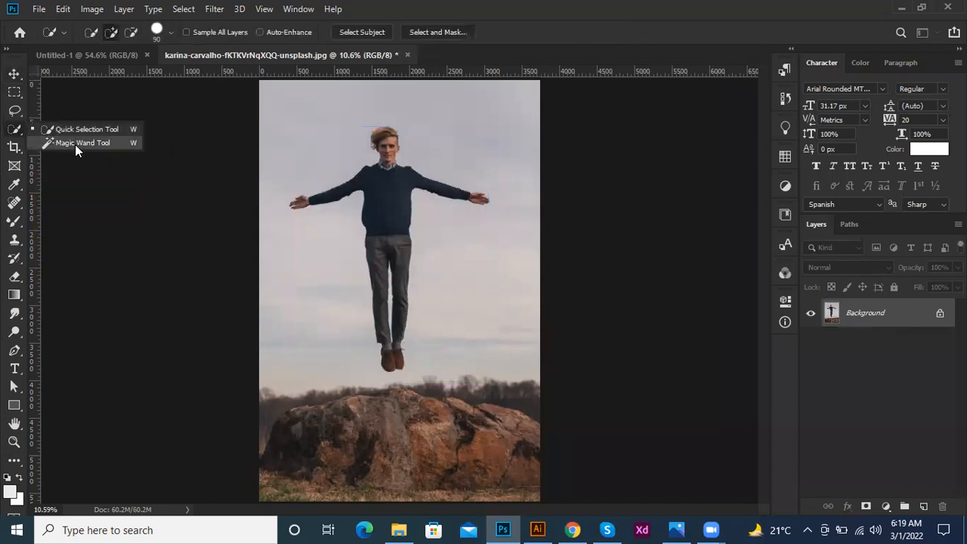
left_click(75, 144)
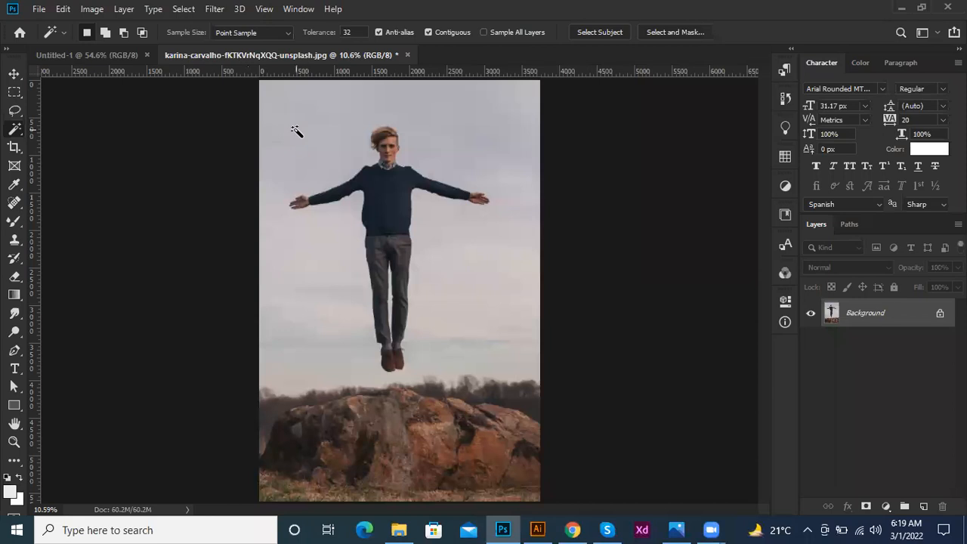
right_click(15, 129)
left_click(90, 131)
left_click(388, 195)
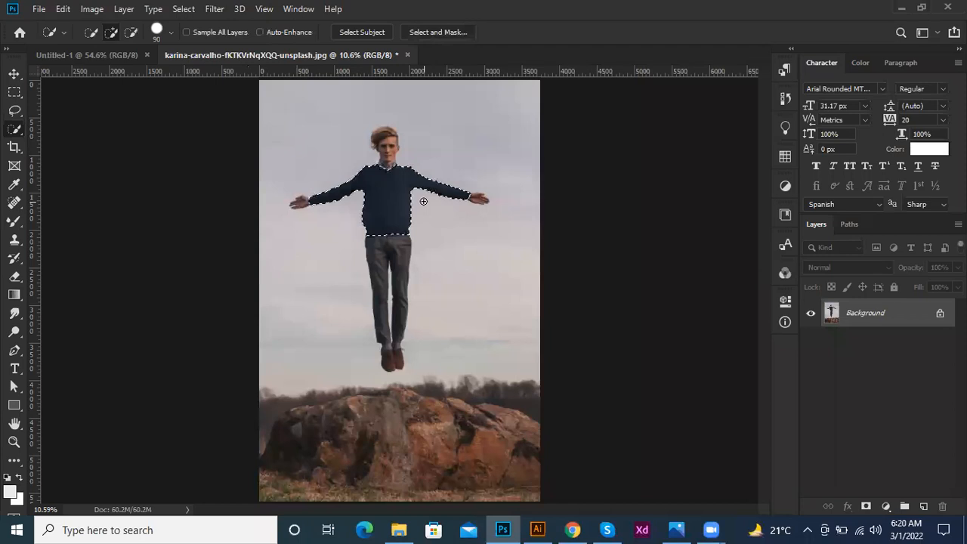
scroll(386, 207, "up", 2)
scroll(395, 222, "up", 5)
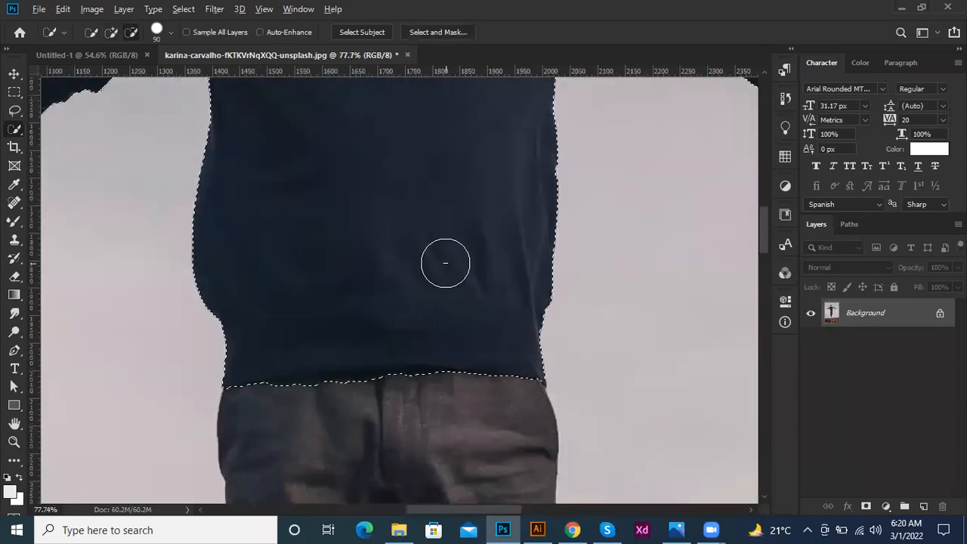
scroll(441, 259, "down", 4)
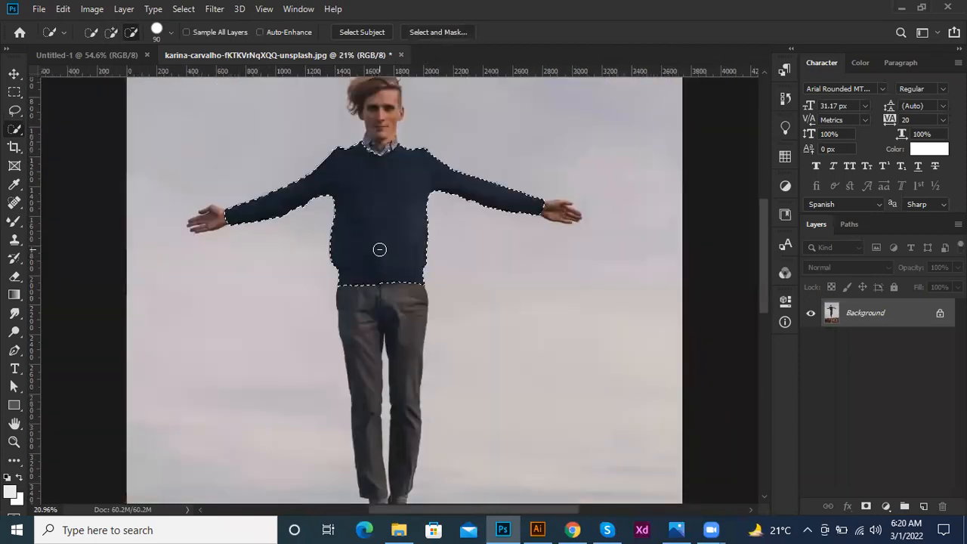
key("ctrl+d")
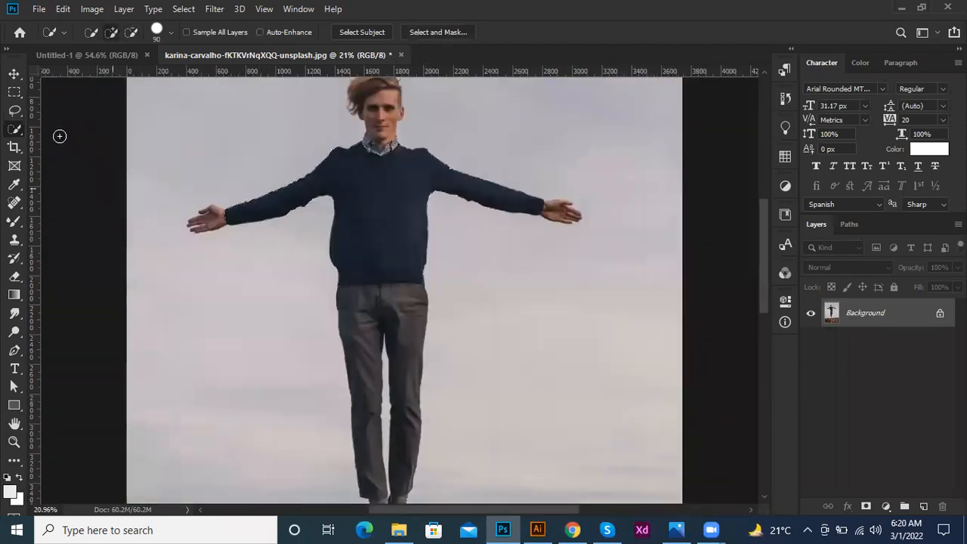
Select the sky around the man with the Magic Wand, check the selection down to the treeline and deselect it
right_click(15, 130)
left_click(66, 143)
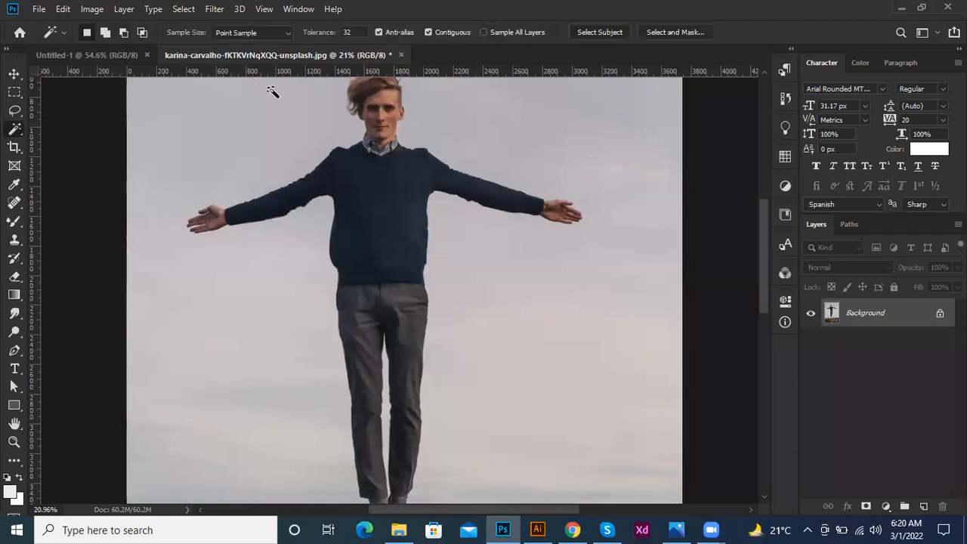
scroll(212, 99, "down", 3)
scroll(264, 146, "up", 3)
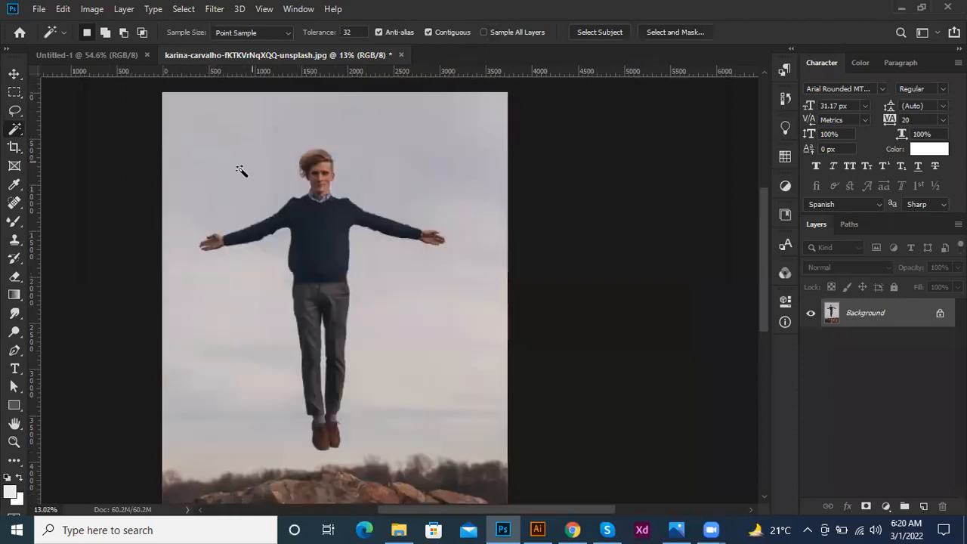
left_click(232, 184)
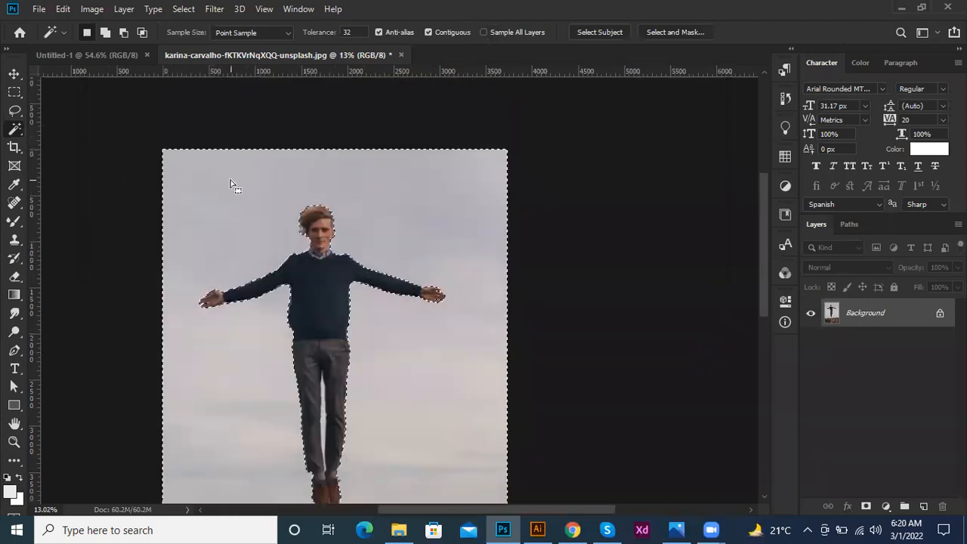
scroll(231, 182, "down", 5)
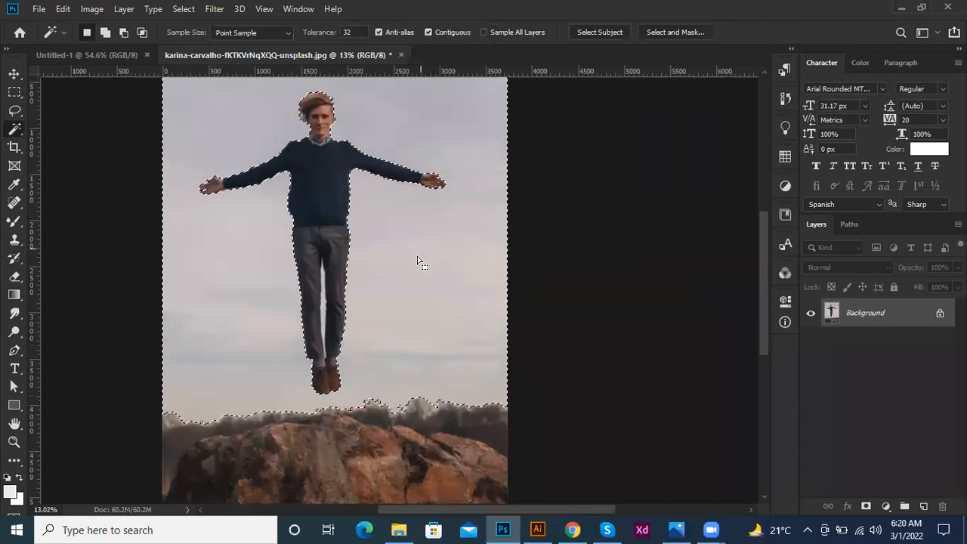
scroll(421, 254, "up", 2)
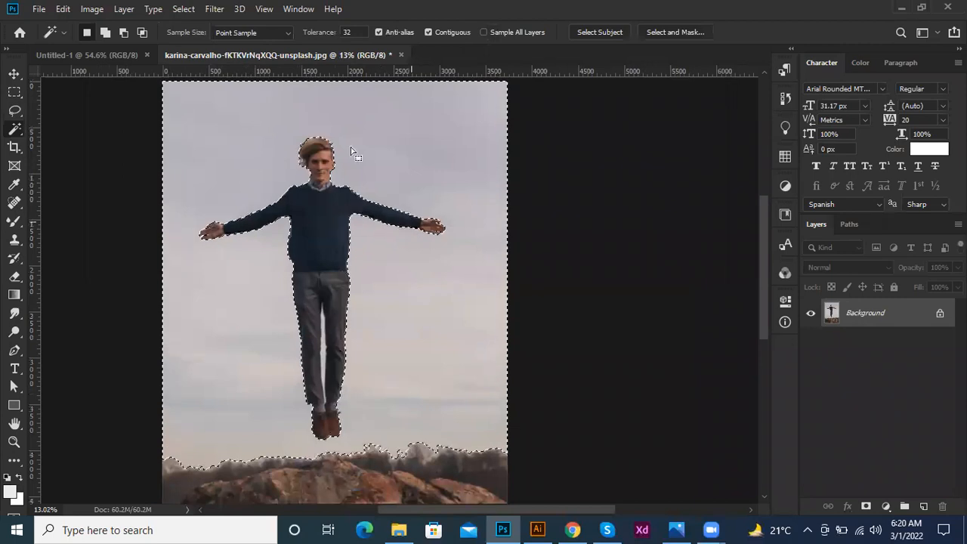
key("ctrl+d")
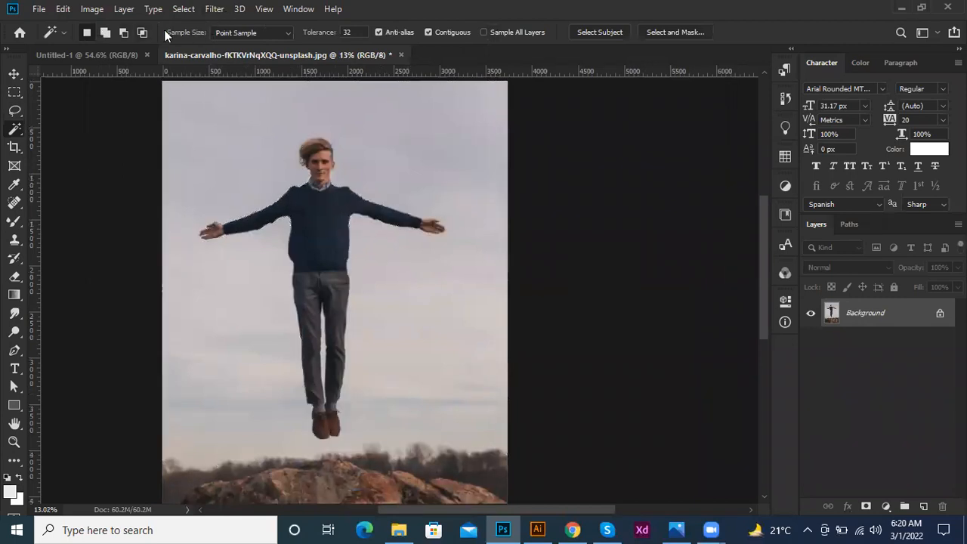
Keep the Magic Wand at Point Sample, try selecting the sky with tolerance 174 and deselect
left_click(226, 32)
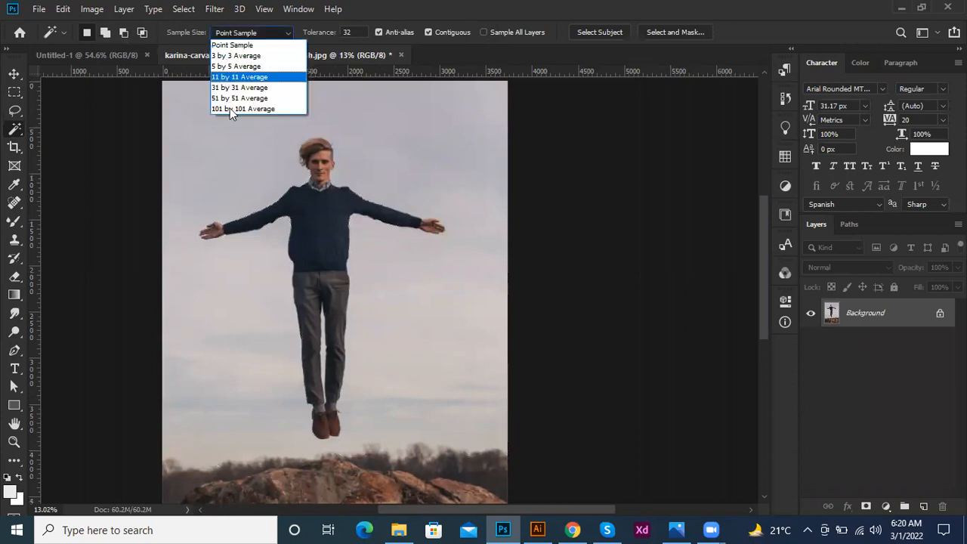
left_click(232, 45)
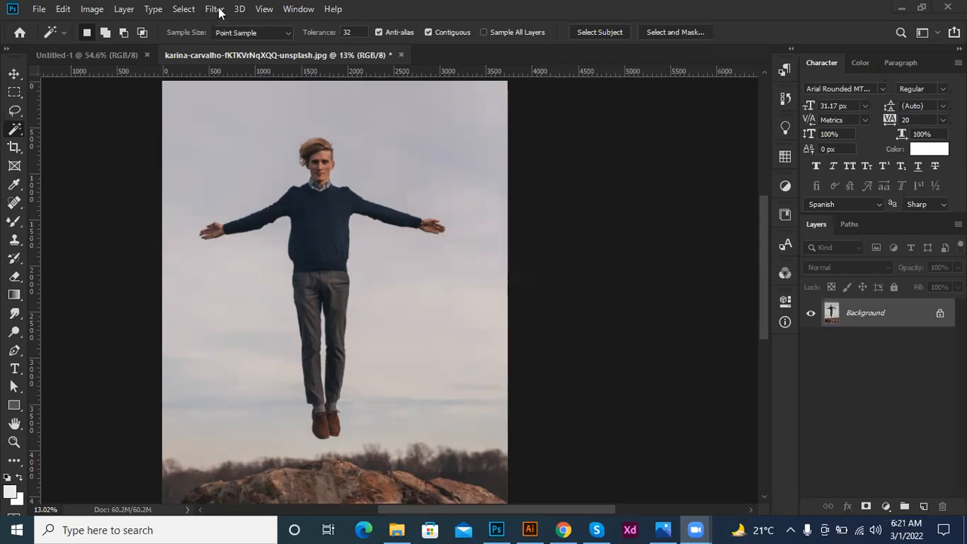
left_click_drag(308, 33, 367, 36)
scroll(225, 196, "up", 3)
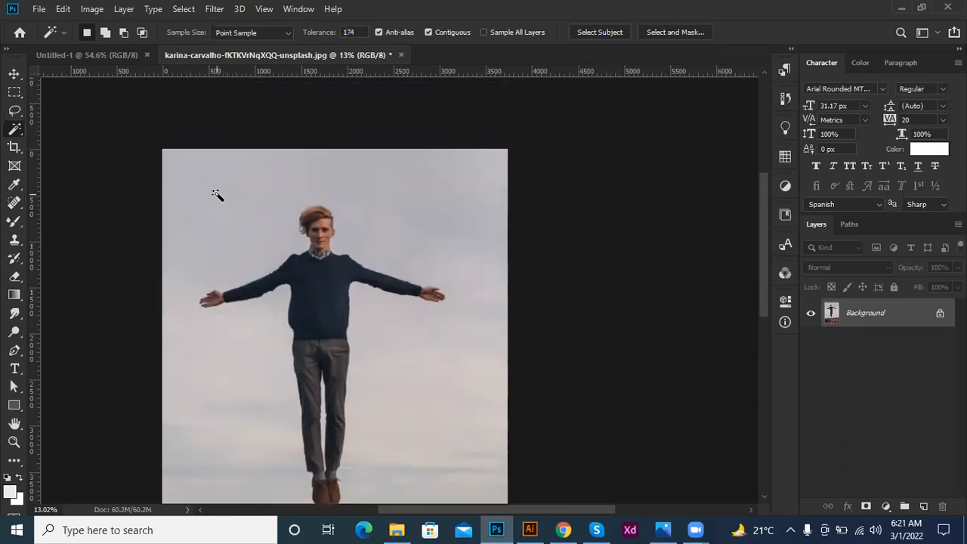
left_click(216, 196)
scroll(217, 198, "down", 3)
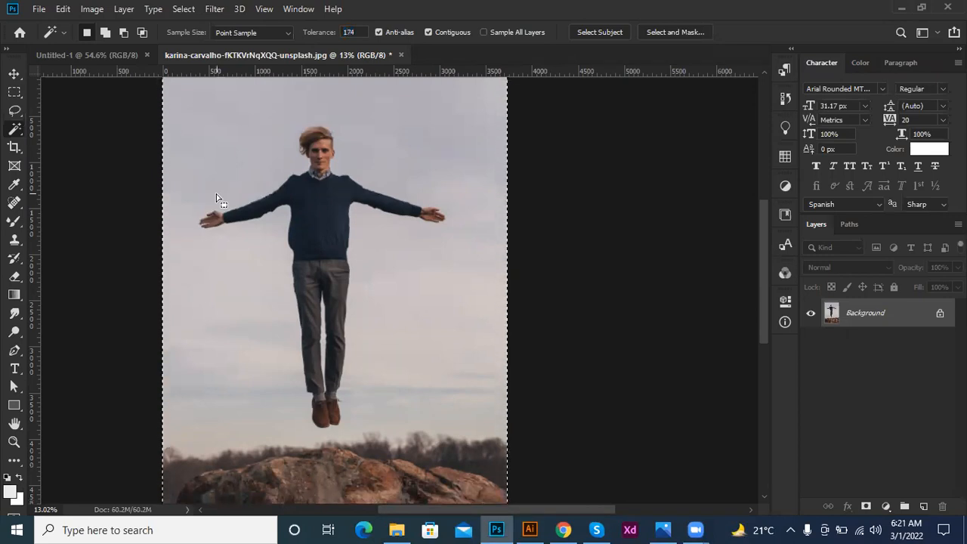
key("ctrl+d")
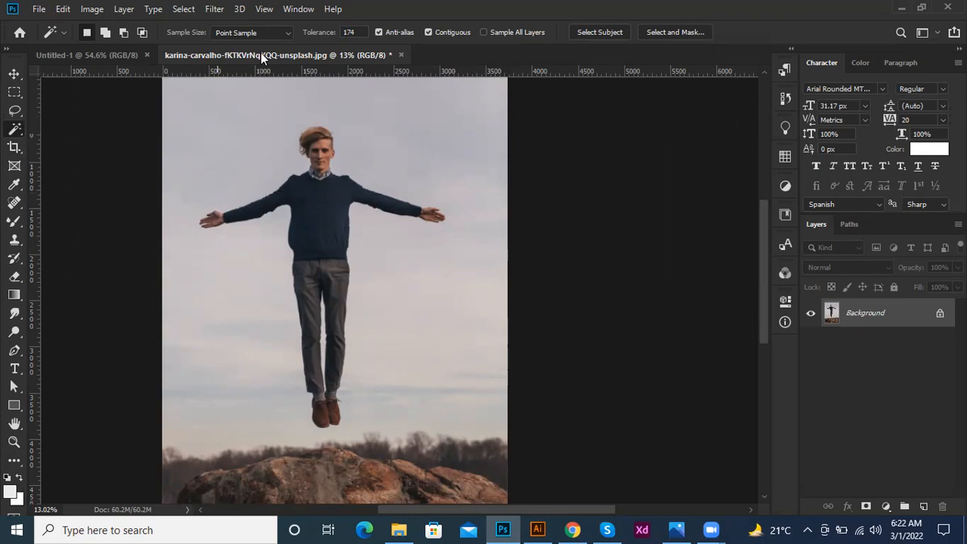
Set the Magic Wand tolerance to 8 and select the upper sky beside the man's head
left_click_drag(309, 32, 319, 32)
type("8")
key("Return")
scroll(256, 193, "up", 2)
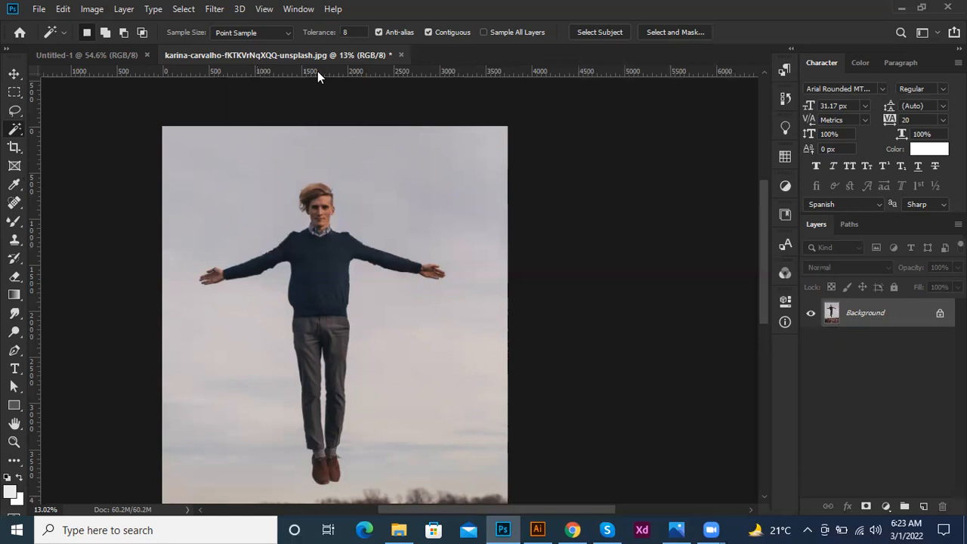
left_click(235, 164)
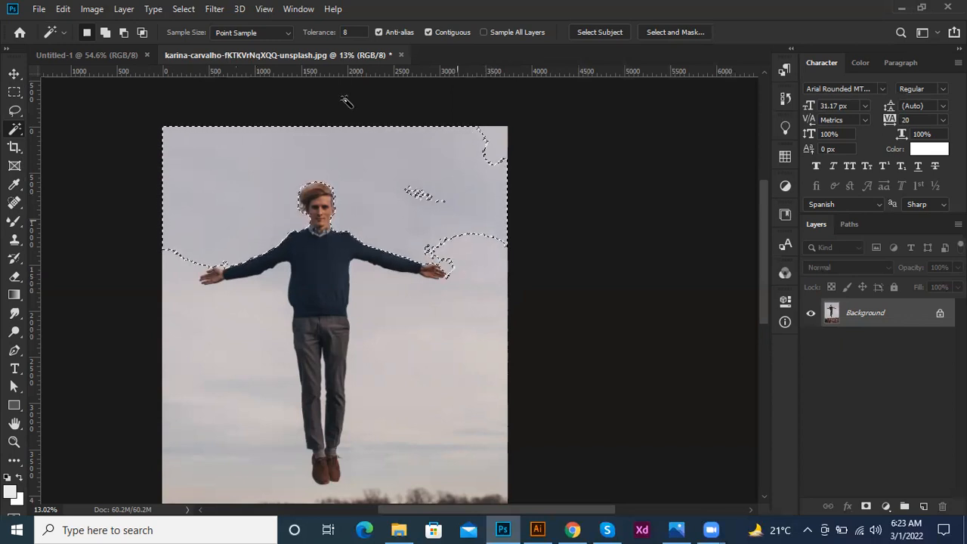
Raise the Magic Wand tolerance to 90, clear the old selection and select the sky again
left_click_drag(358, 34, 371, 35)
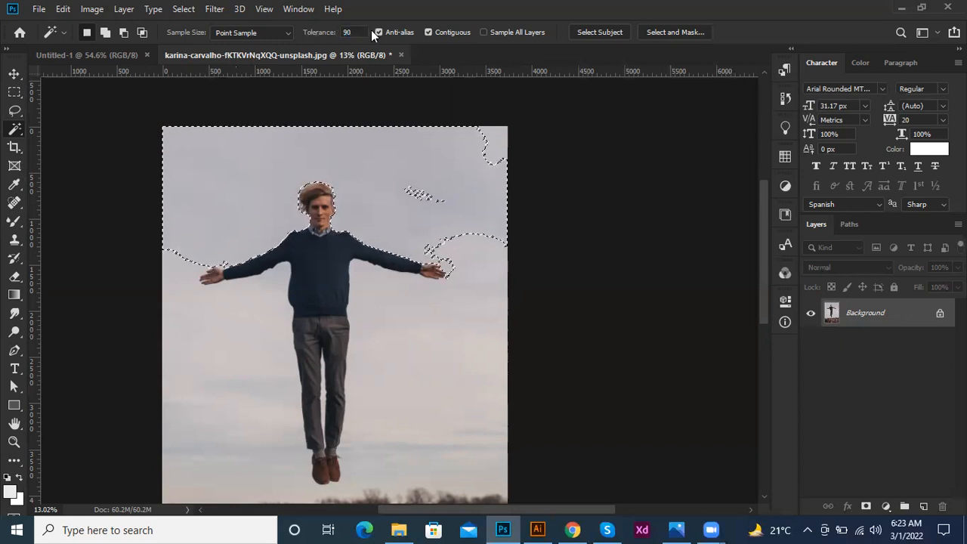
key("ctrl+d")
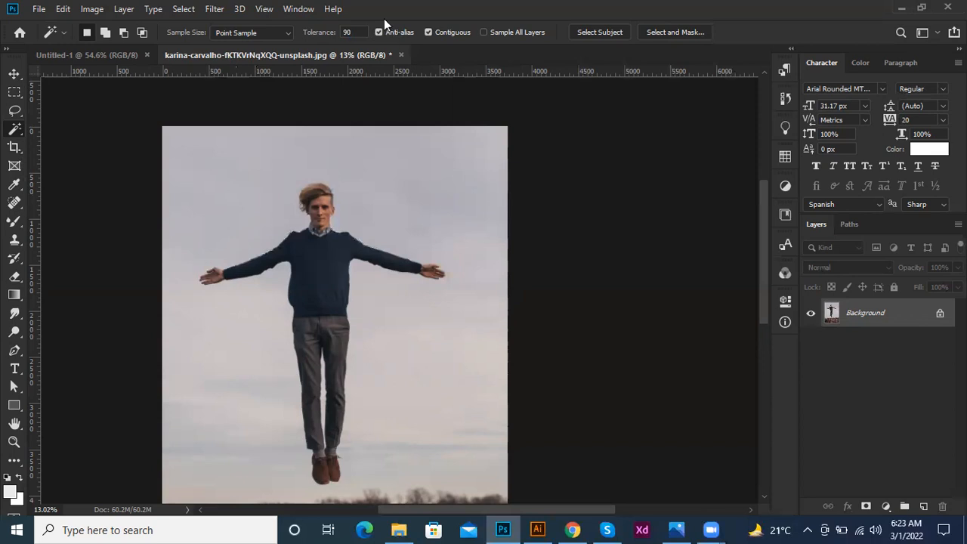
left_click(403, 195)
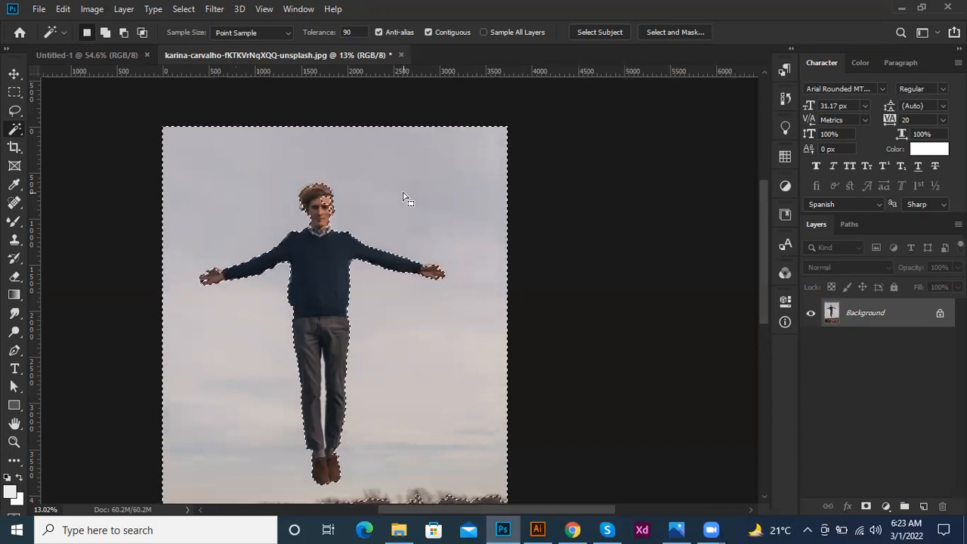
Clear the selection, raise the Magic Wand tolerance to 210, select the sky and check the selection down to the rocks
left_click_drag(319, 32, 377, 33)
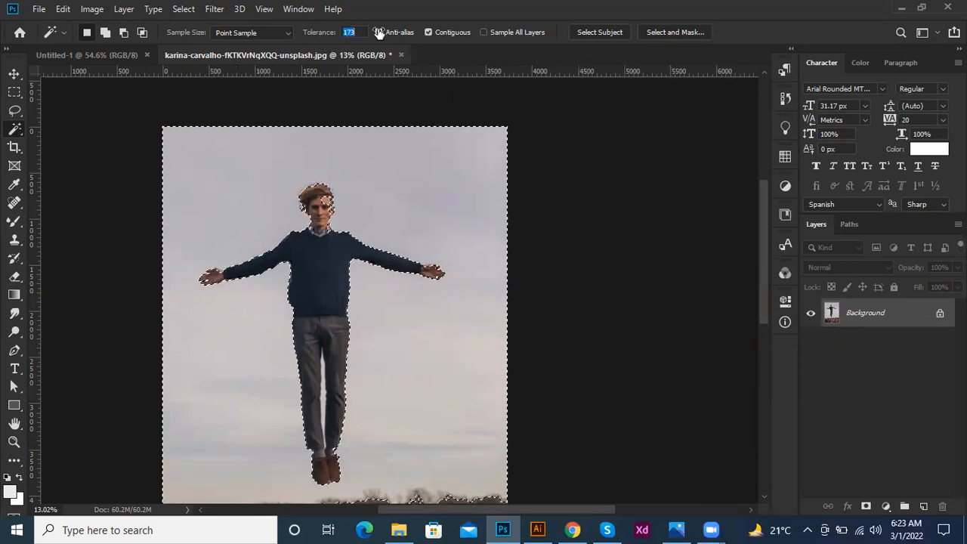
key("ctrl+d")
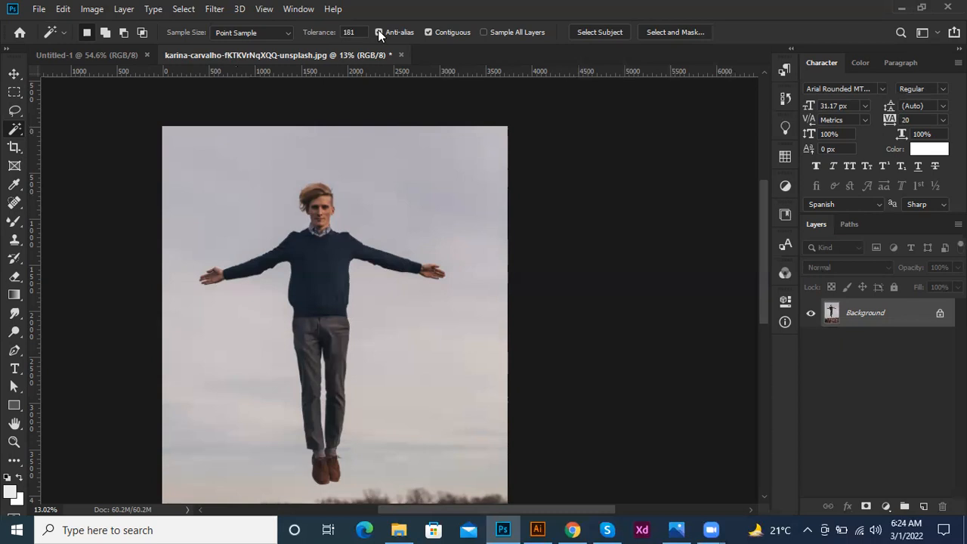
left_click(378, 33)
left_click_drag(311, 33, 335, 33)
left_click(415, 183)
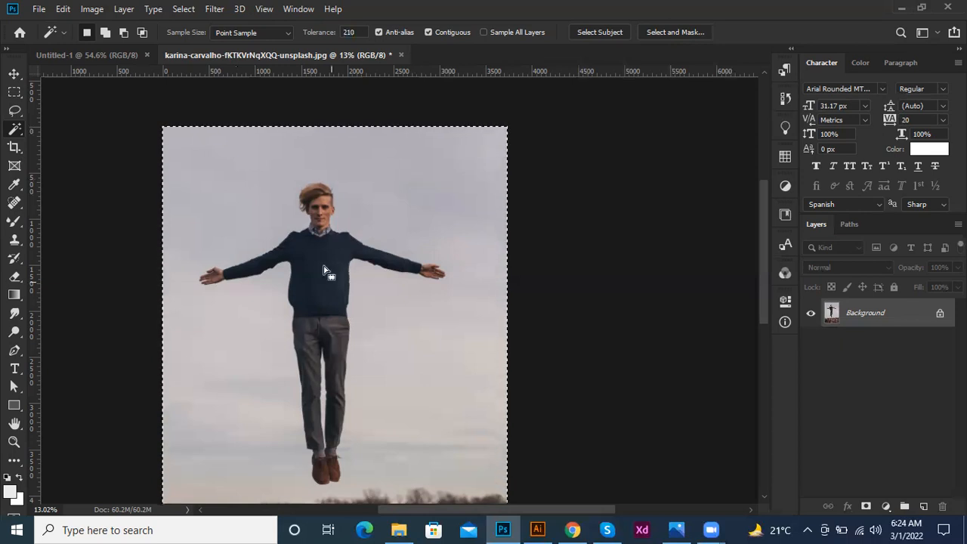
scroll(314, 276, "down", 5)
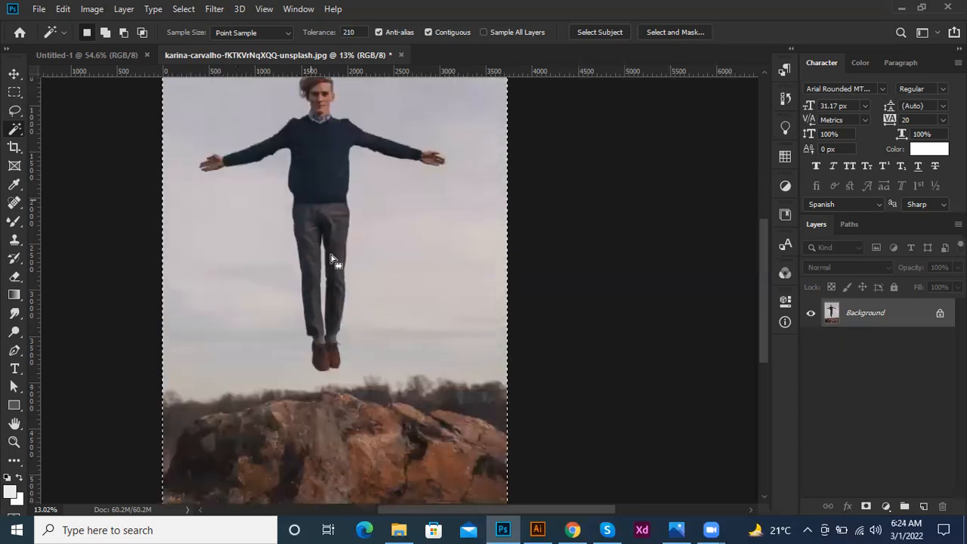
scroll(207, 291, "up", 5)
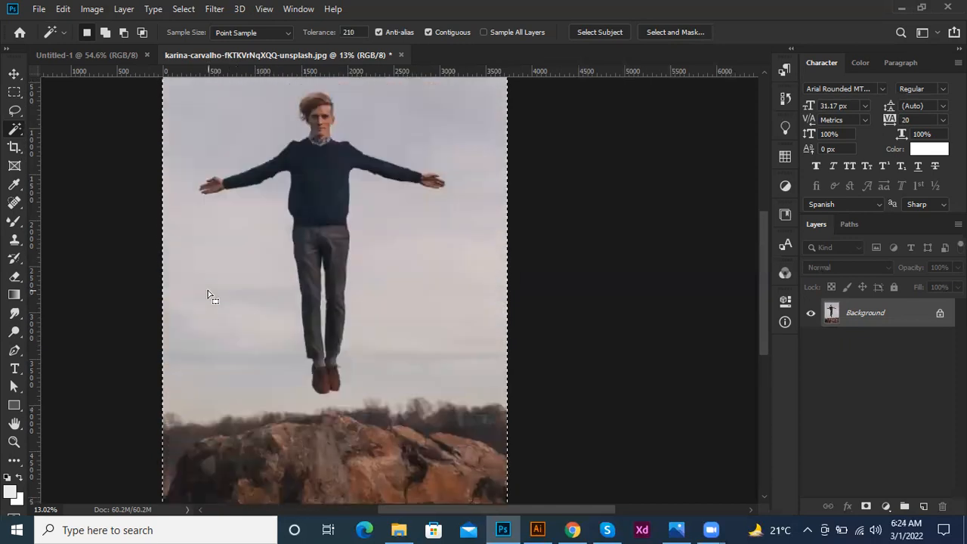
Lower the Magic Wand tolerance to 72 and deselect everything in the photo
left_click_drag(325, 30, 304, 33)
left_click(289, 31)
left_click(320, 32)
key("ctrl+d")
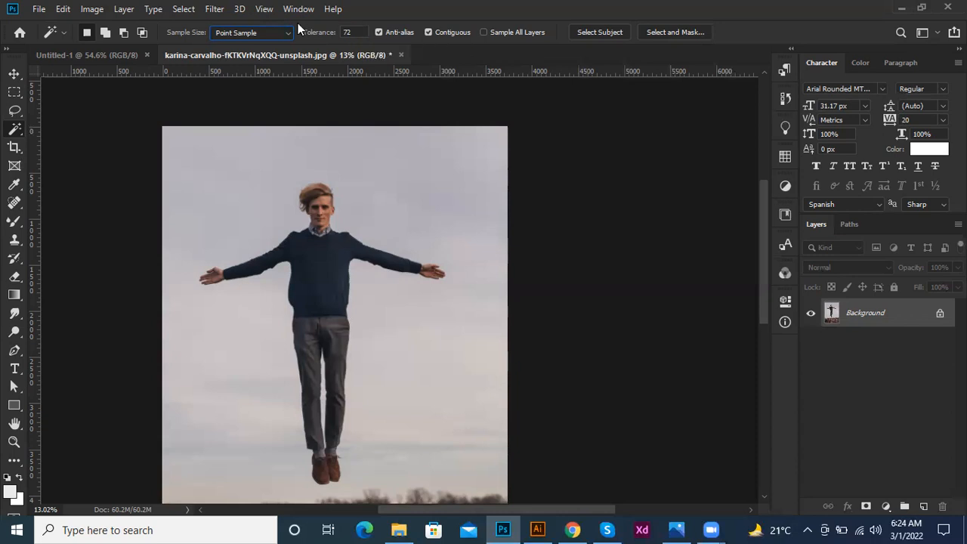
Switch to the Quick Selection tool, select the man automatically with Select Subject and deselect him
right_click(14, 134)
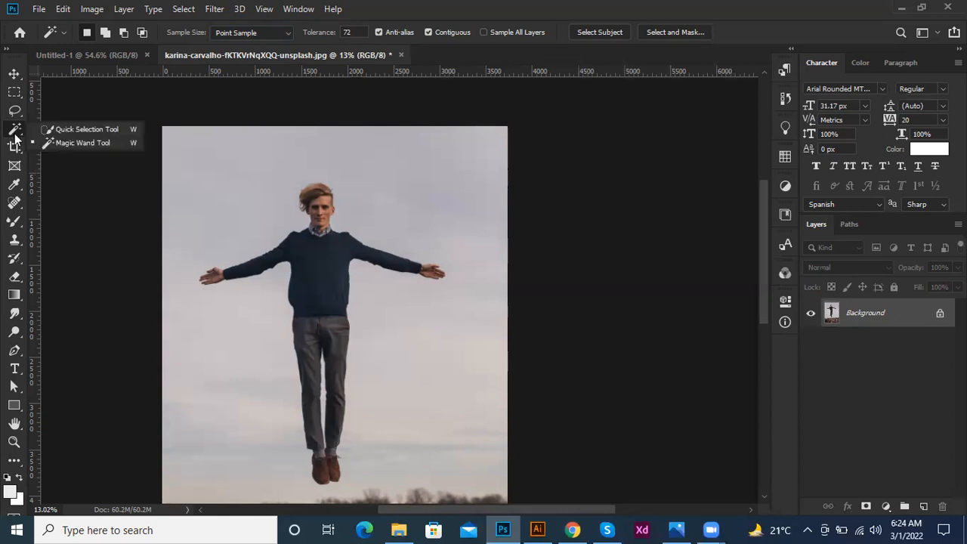
left_click(52, 131)
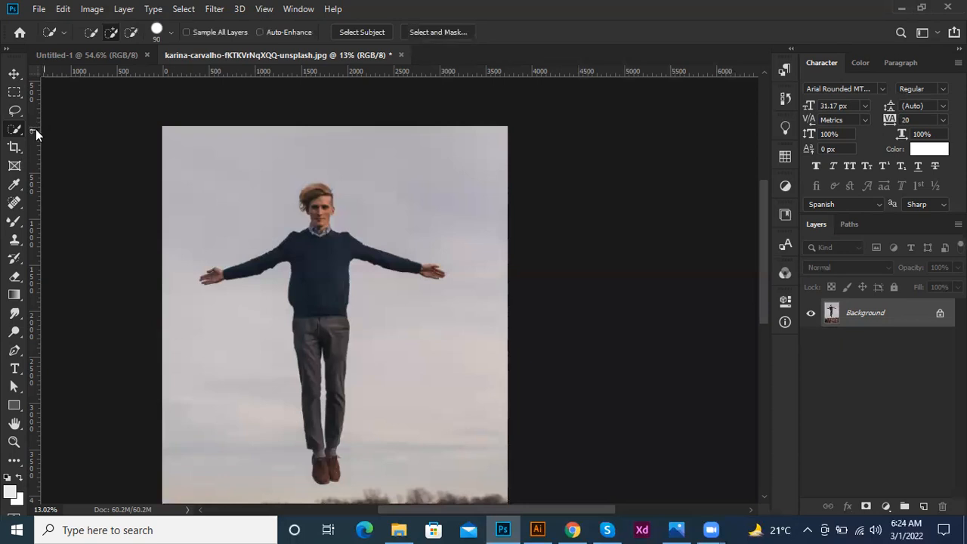
right_click(15, 132)
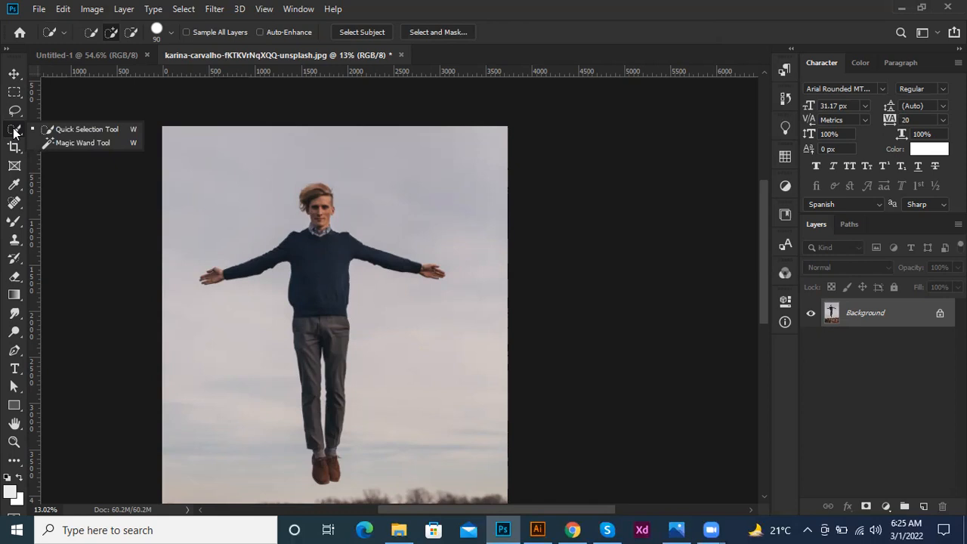
left_click(76, 129)
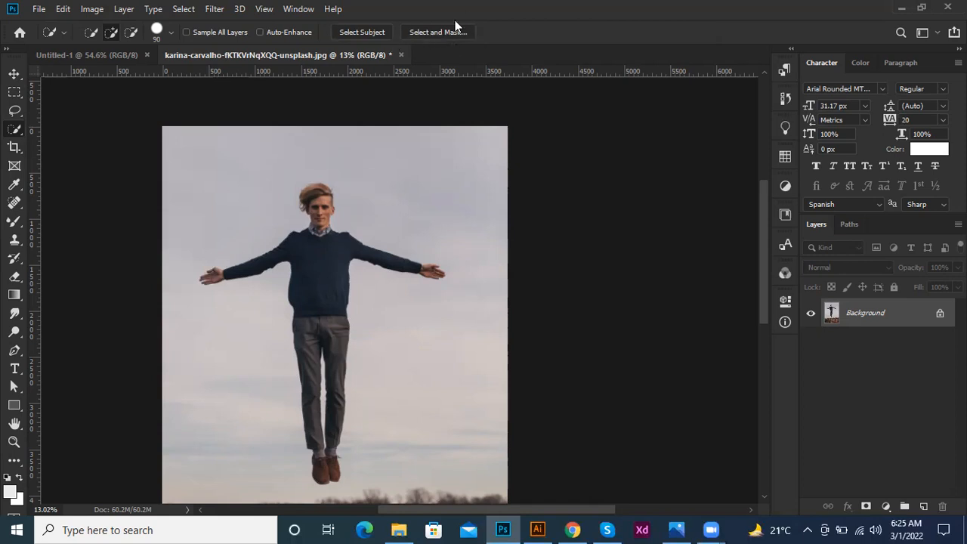
left_click(367, 32)
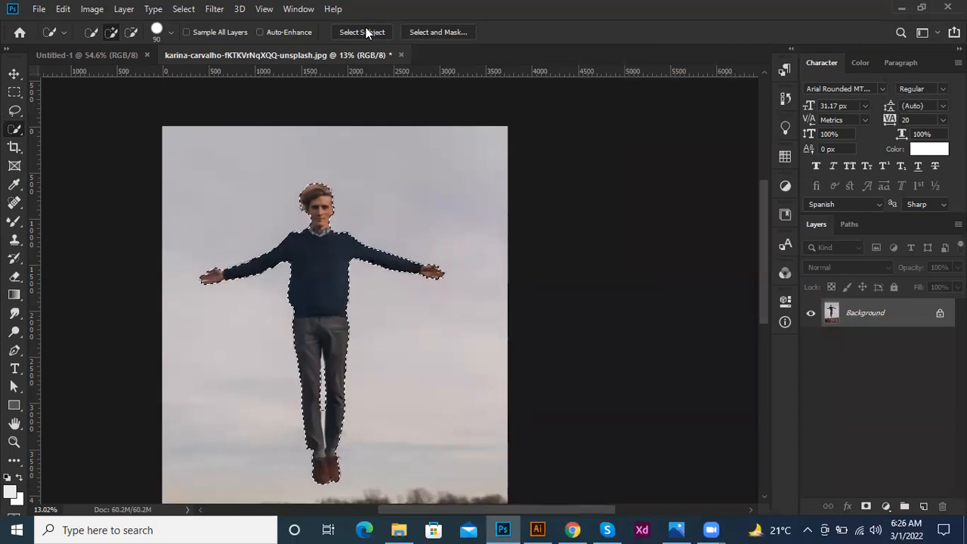
key("ctrl+d")
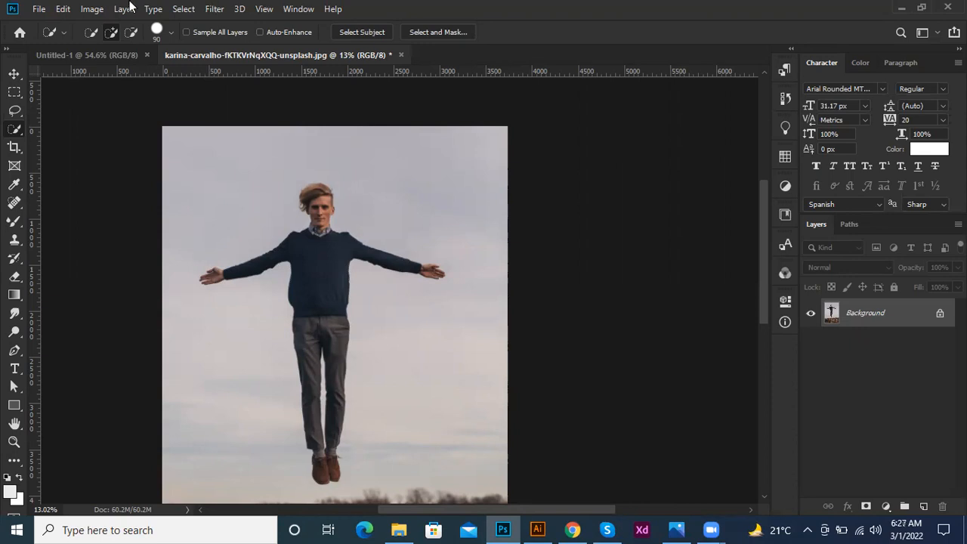
Go to the blank Untitled-1 document and activate the Horizontal Type tool
left_click(95, 58)
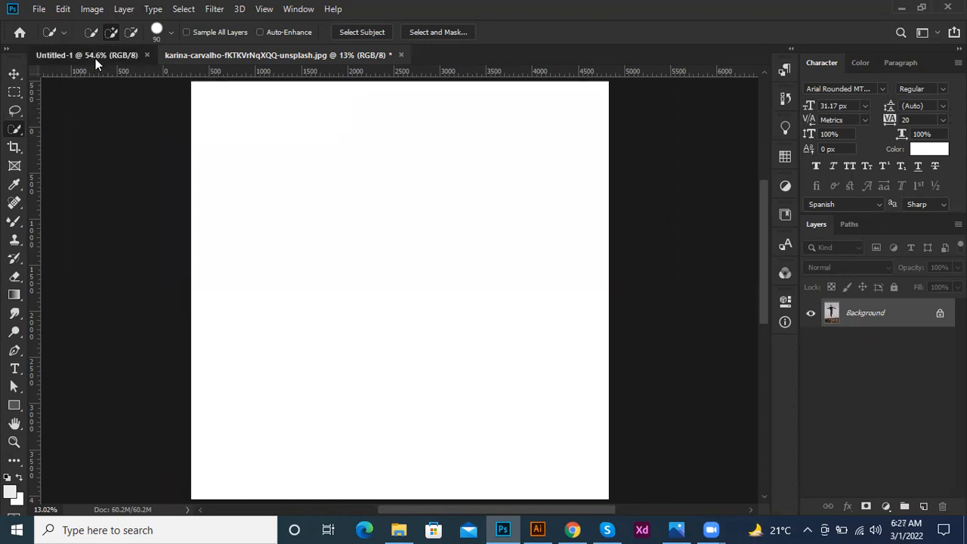
key("v")
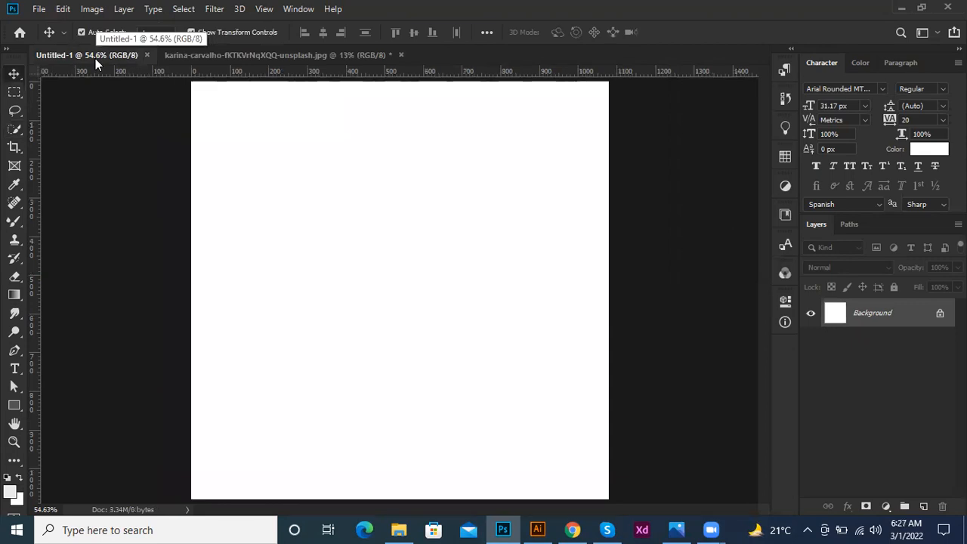
key("t")
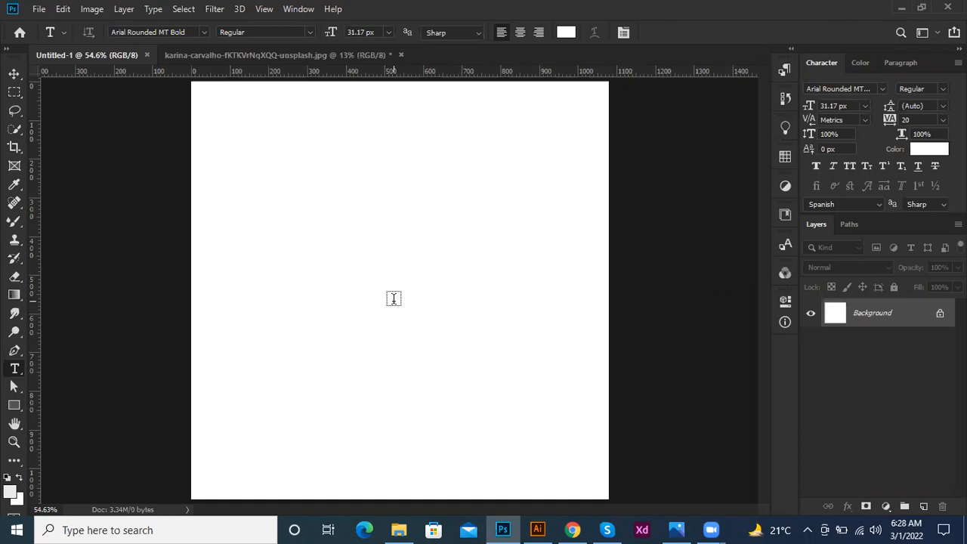
right_click(14, 369)
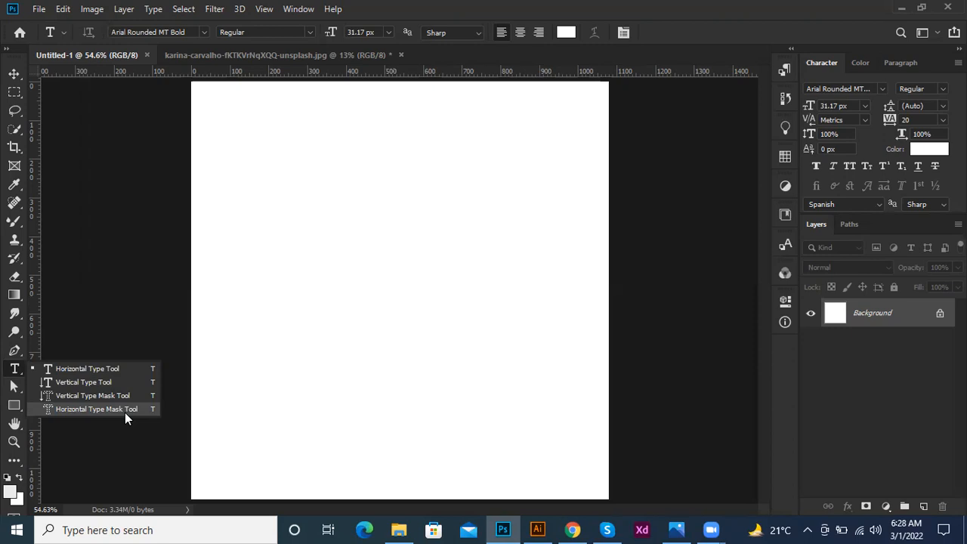
left_click(122, 367)
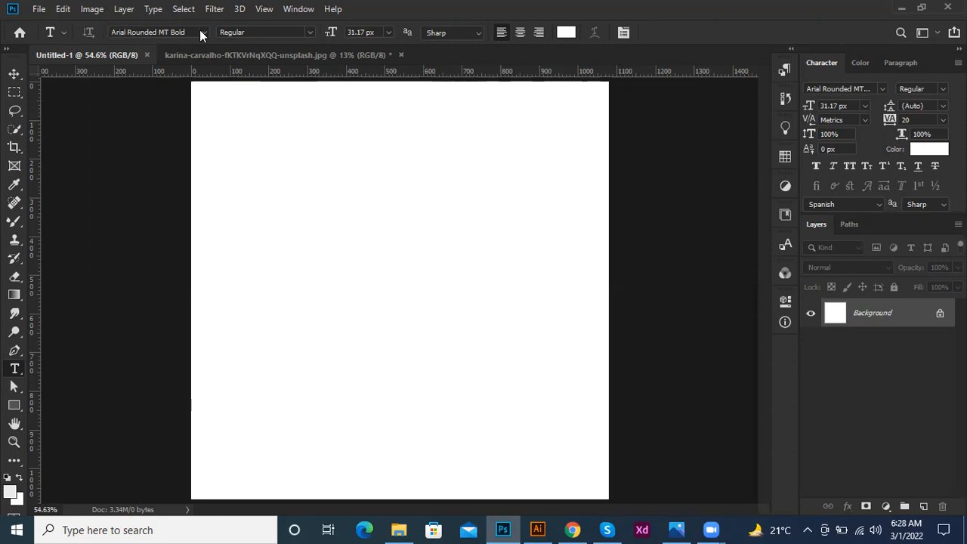
Add the text "kjhgfdfghjkl;" slightly above the canvas centre, colour it red (ff0000) and commit it
left_click(324, 259)
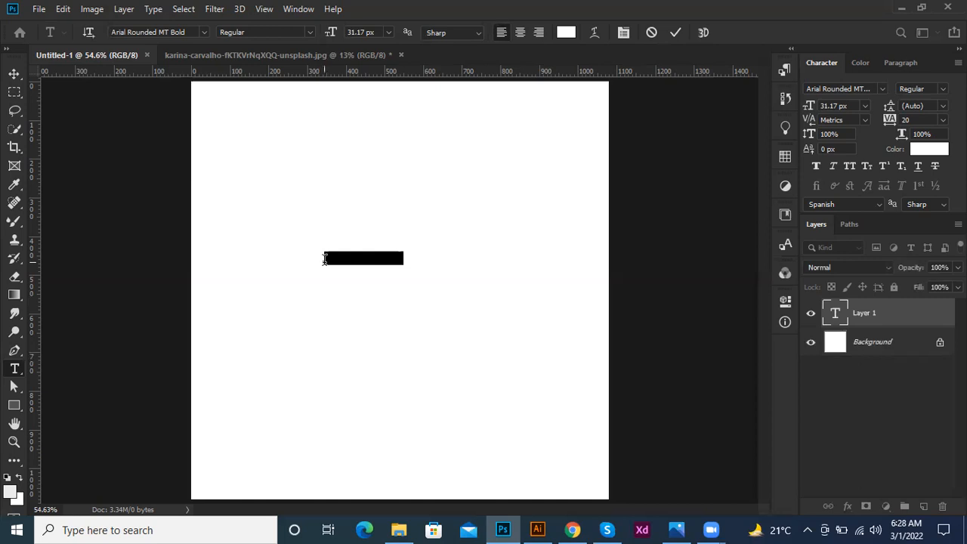
left_click(324, 260)
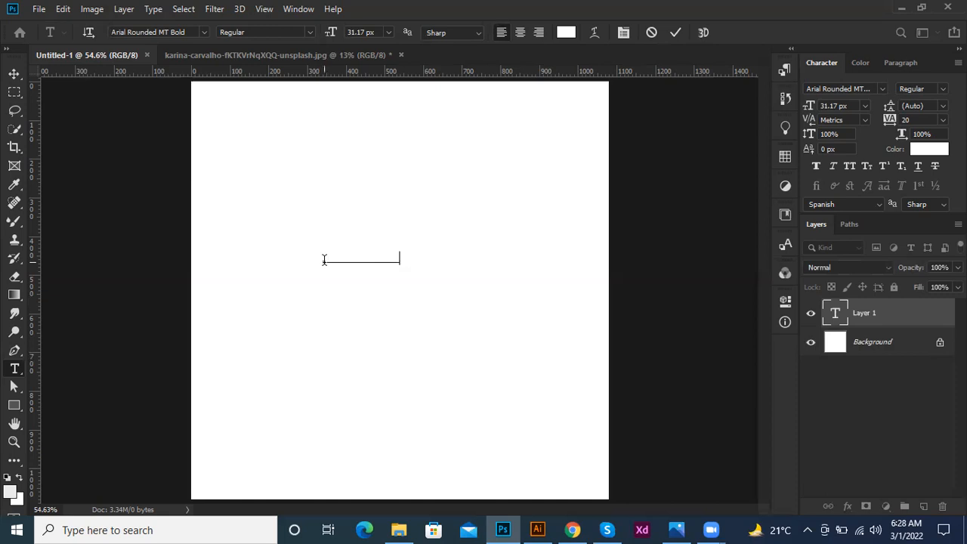
key("ctrl+a")
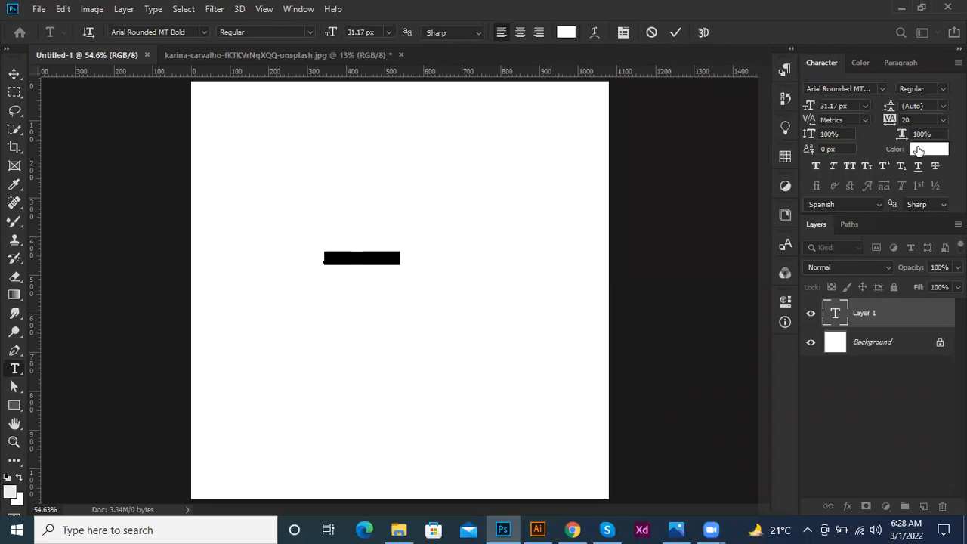
left_click(920, 147)
type("ff0000")
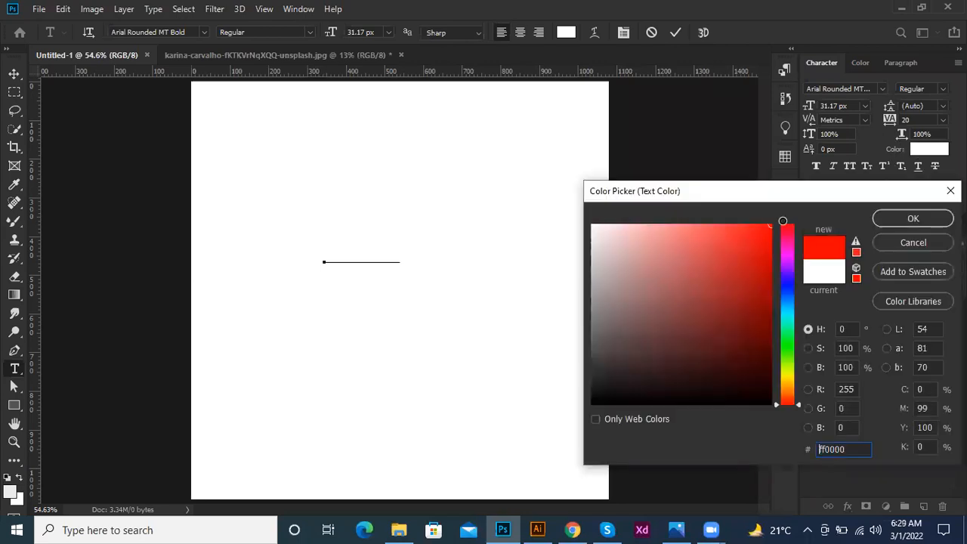
left_click(892, 216)
left_click(676, 32)
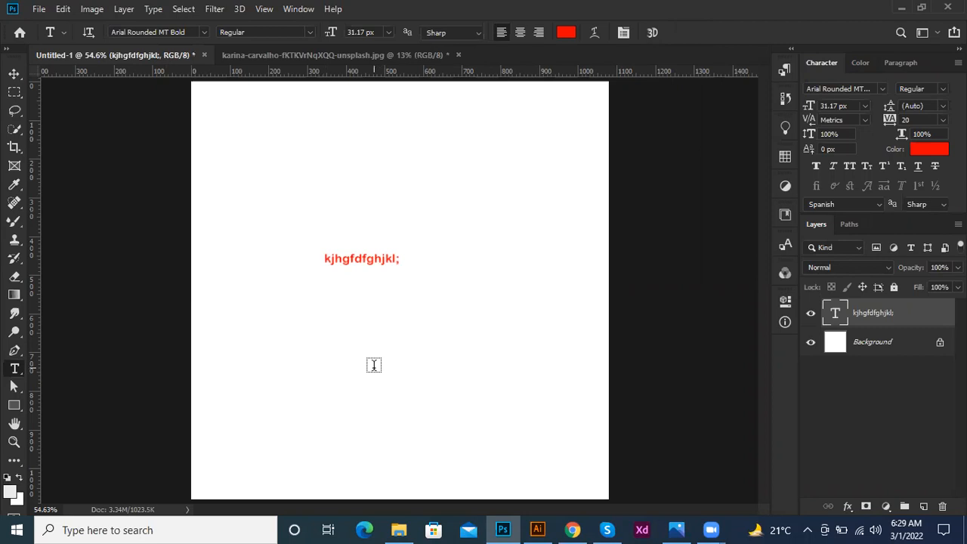
Place a second "Lorem Ipsum" placeholder text below the red text, commit it and undo the addition
left_click(327, 317)
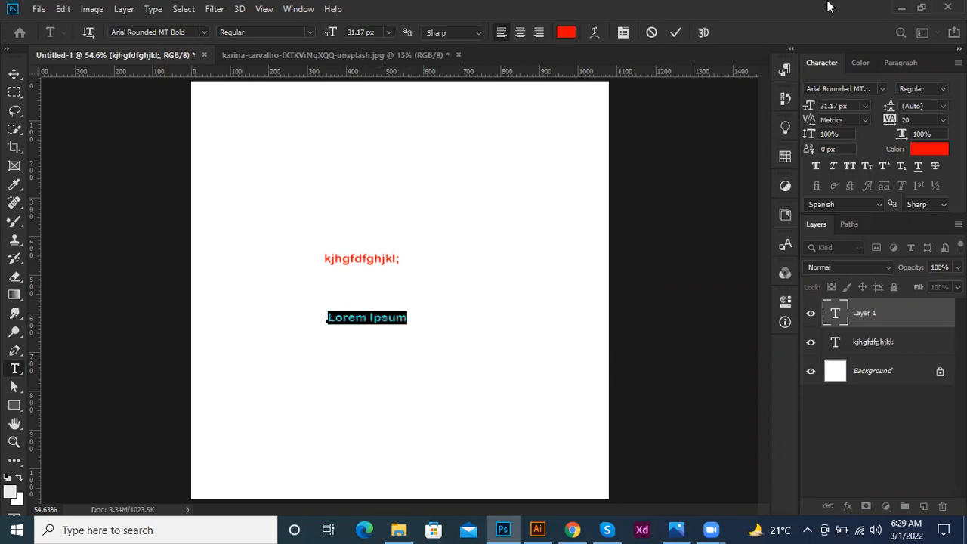
left_click(674, 34)
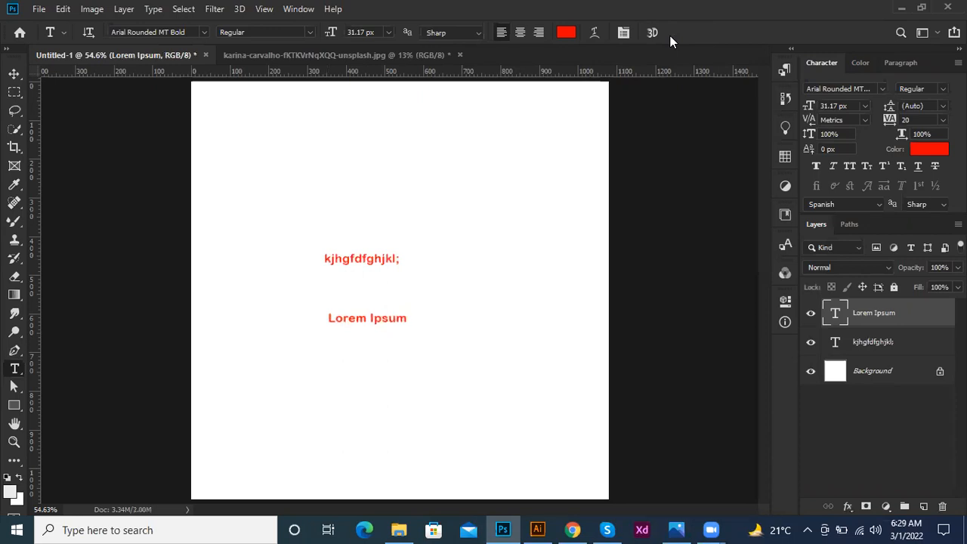
key("ctrl+z")
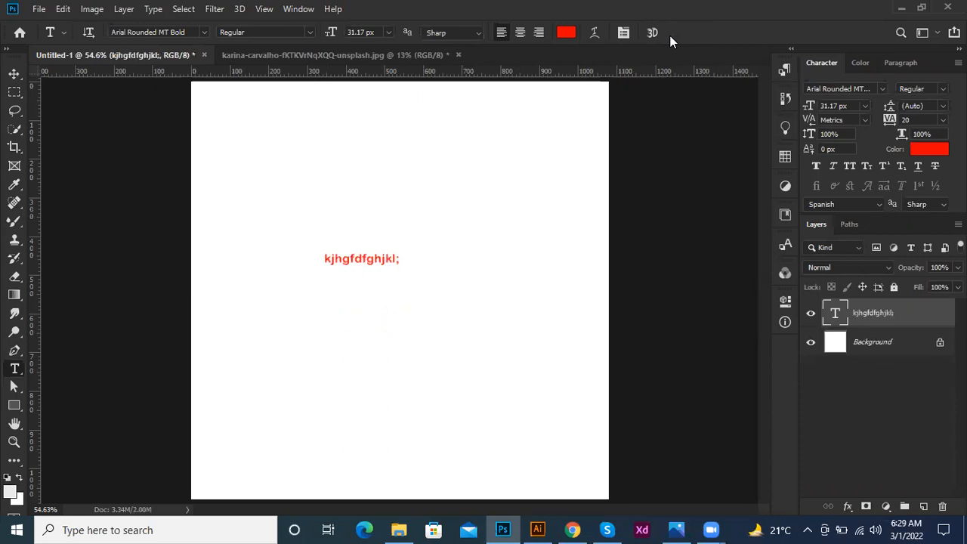
Set the whole red text to Bebas Neue Thin at 124.17 px and commit the edit
left_click(331, 259)
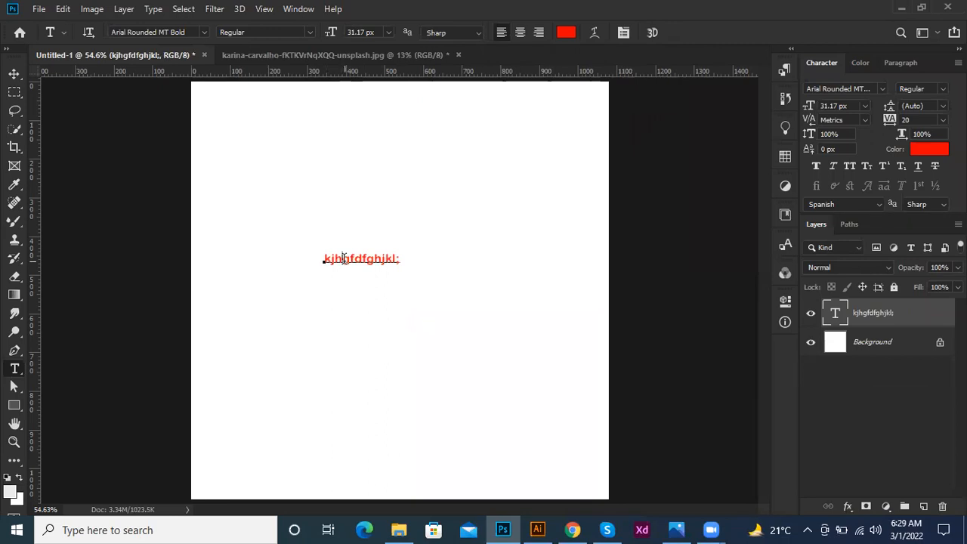
left_click_drag(331, 259, 445, 250)
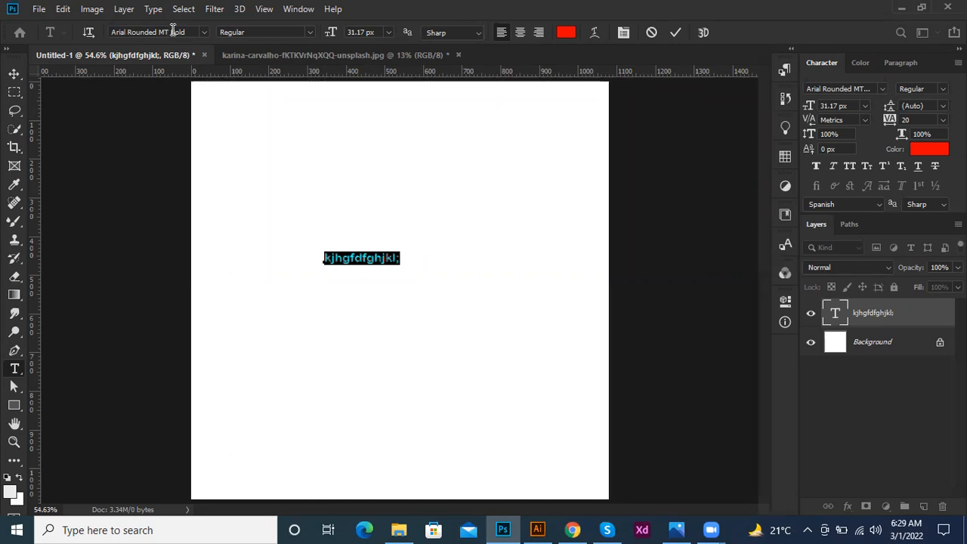
left_click(190, 31)
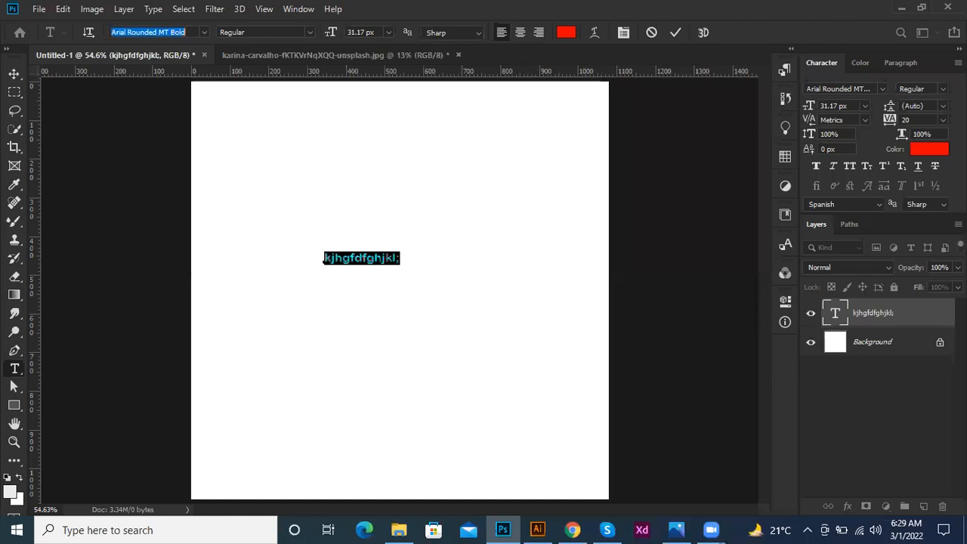
type("bebas")
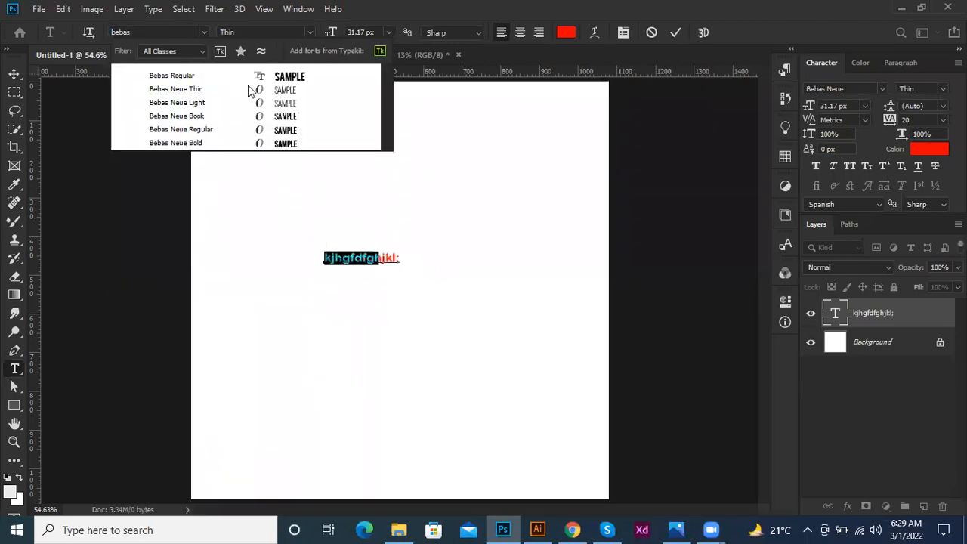
left_click(250, 89)
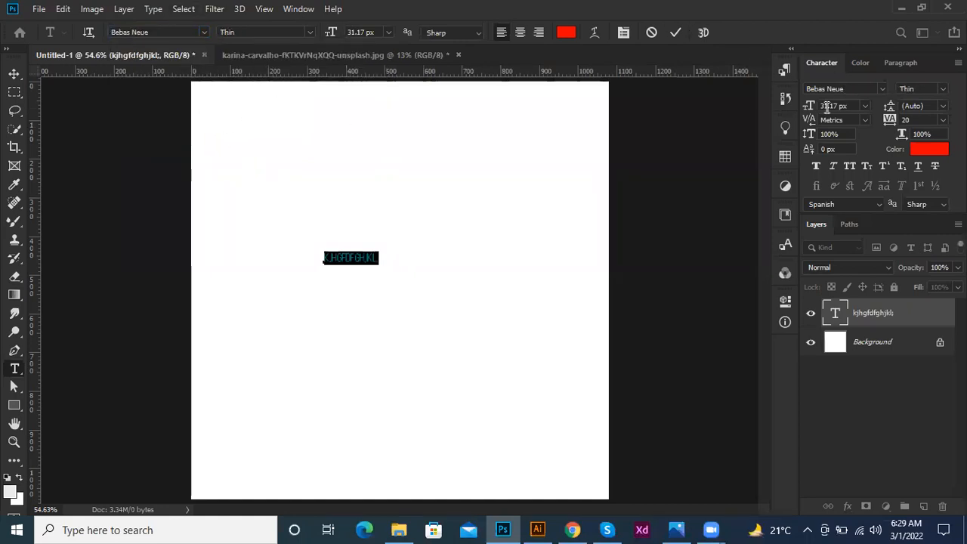
left_click_drag(810, 107, 880, 110)
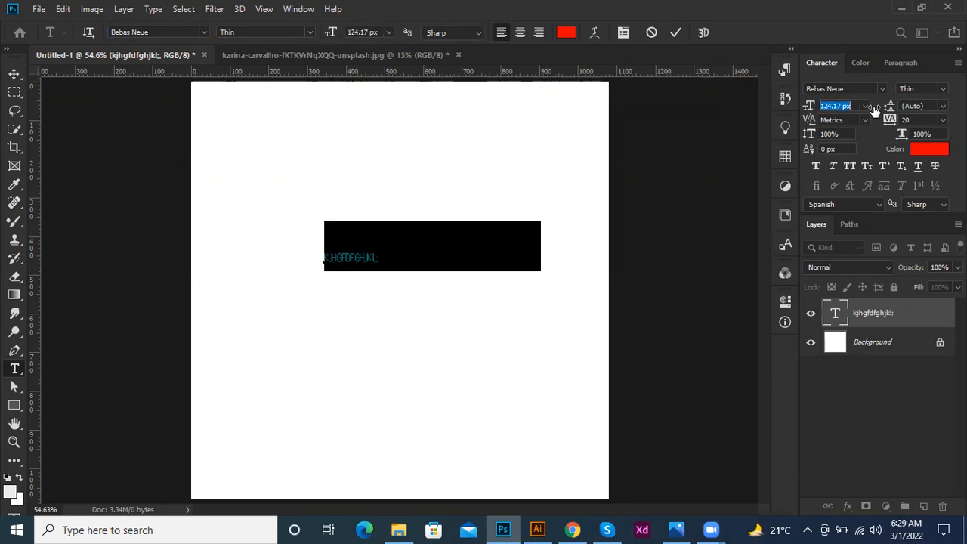
left_click(668, 34)
Search the fonts for "da" and change the red text's font to Bandabunk Regular
left_click(166, 28)
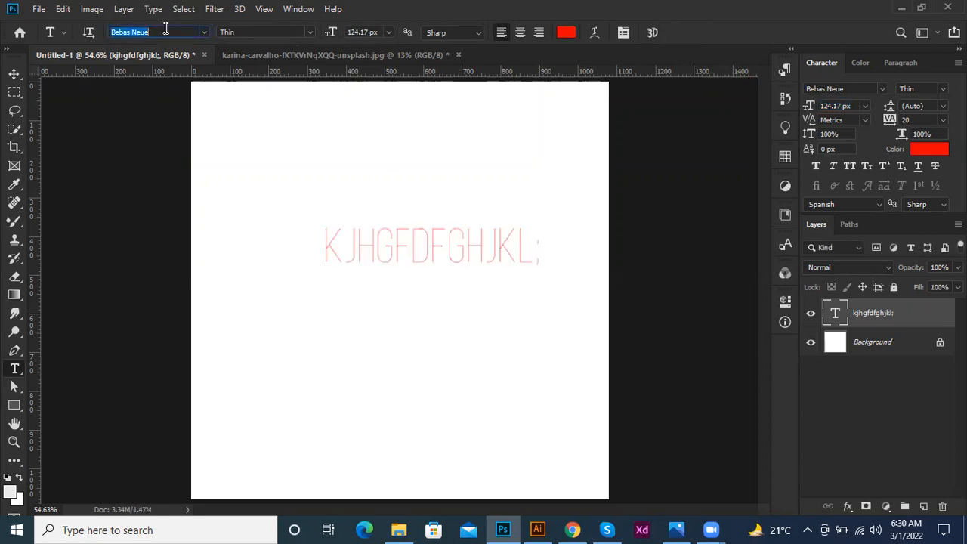
left_click(203, 32)
type("dan")
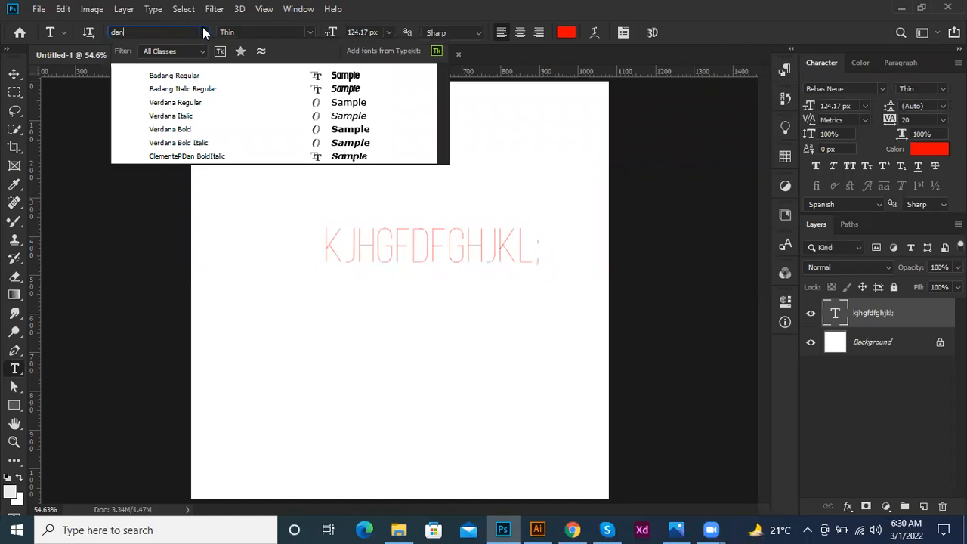
key("BackSpace")
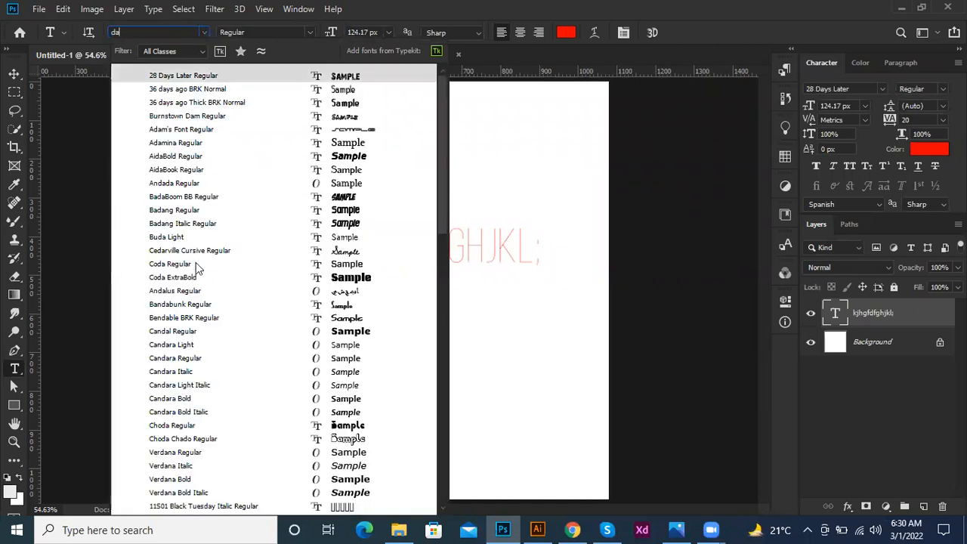
left_click(325, 306)
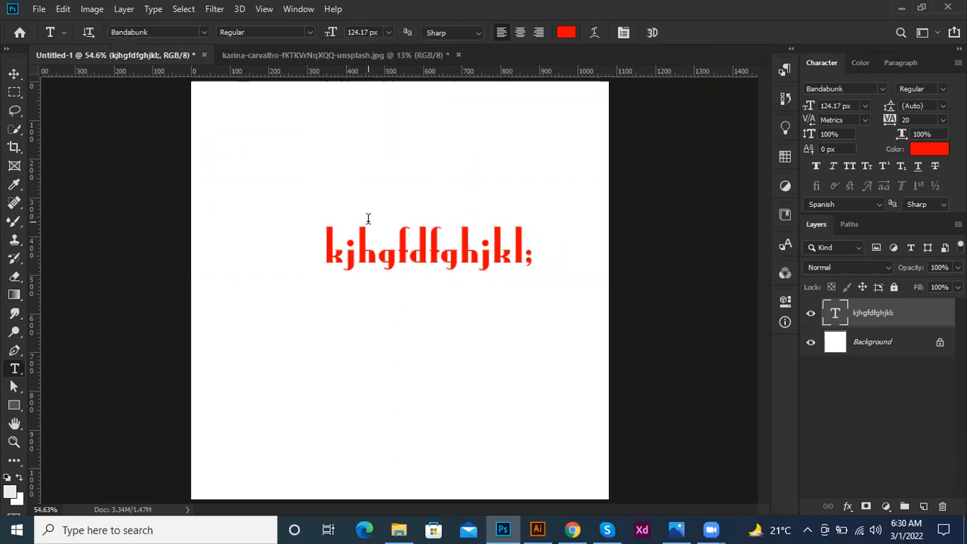
Move the red text sideways until it is centred horizontally on the canvas
key("v")
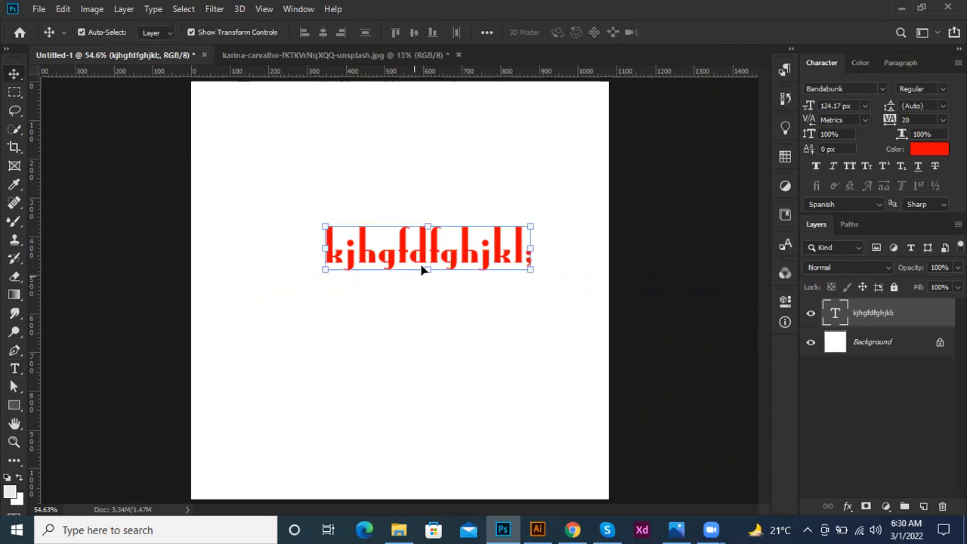
left_click_drag(425, 259, 401, 251)
left_click_drag(399, 252, 401, 258)
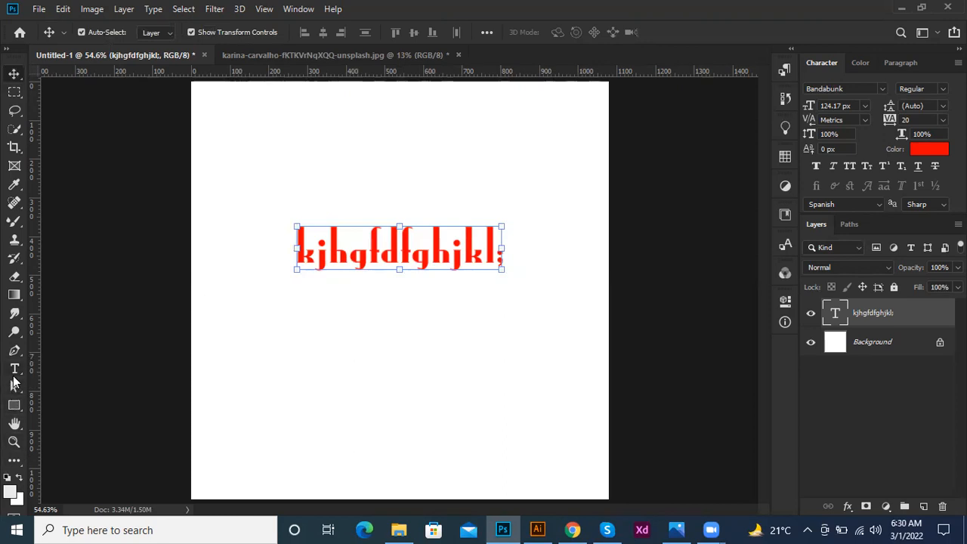
Search the fonts for "beb" and change the red text's font to Bebas Regular
left_click(14, 374)
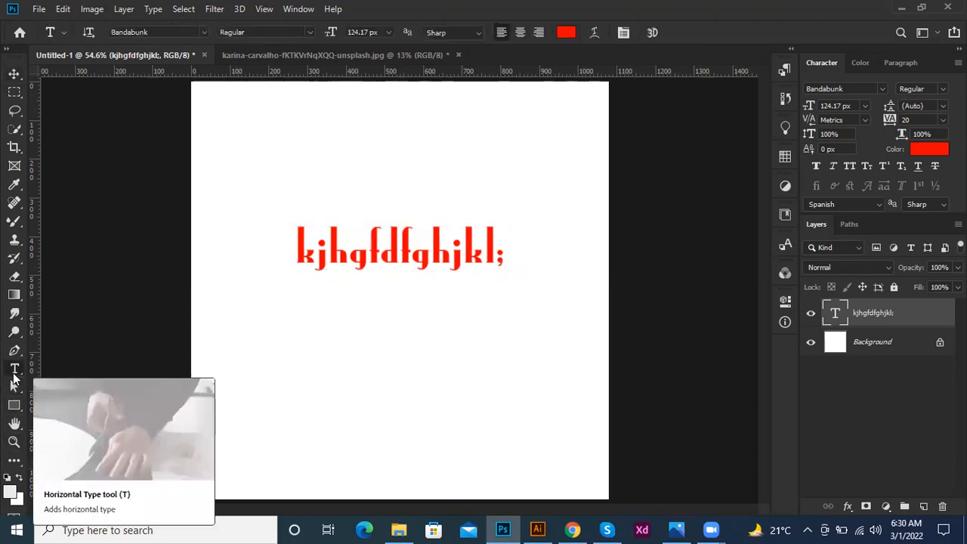
left_click(310, 31)
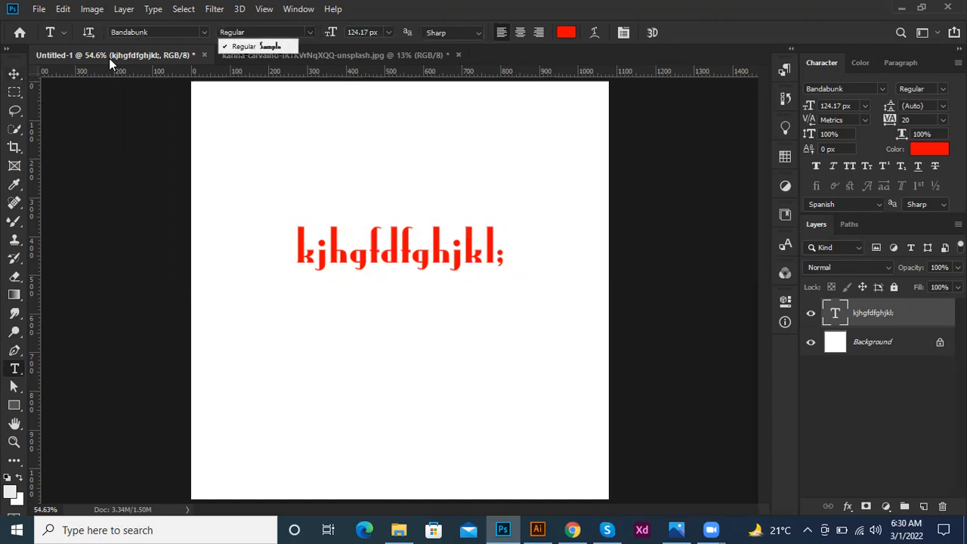
left_click(155, 32)
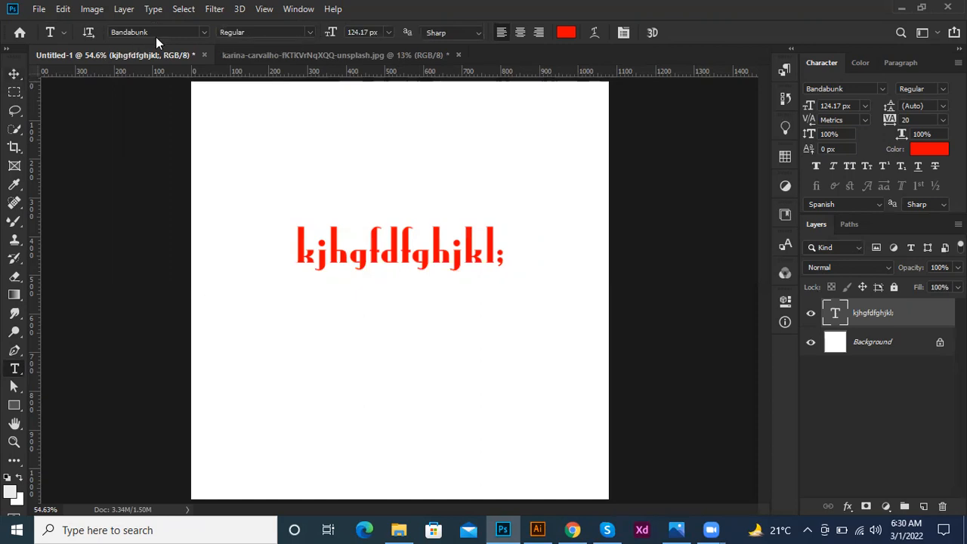
left_click(156, 37)
type("b")
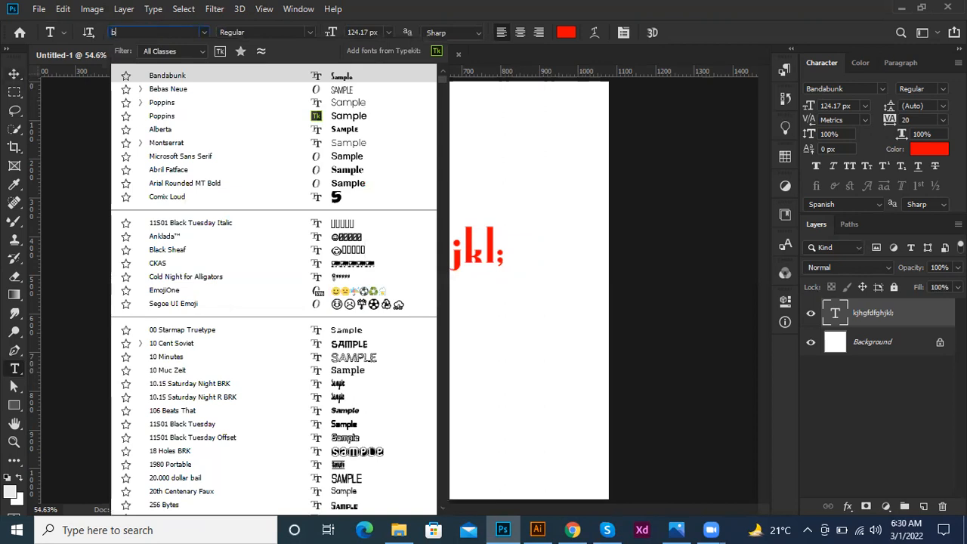
type("ebb")
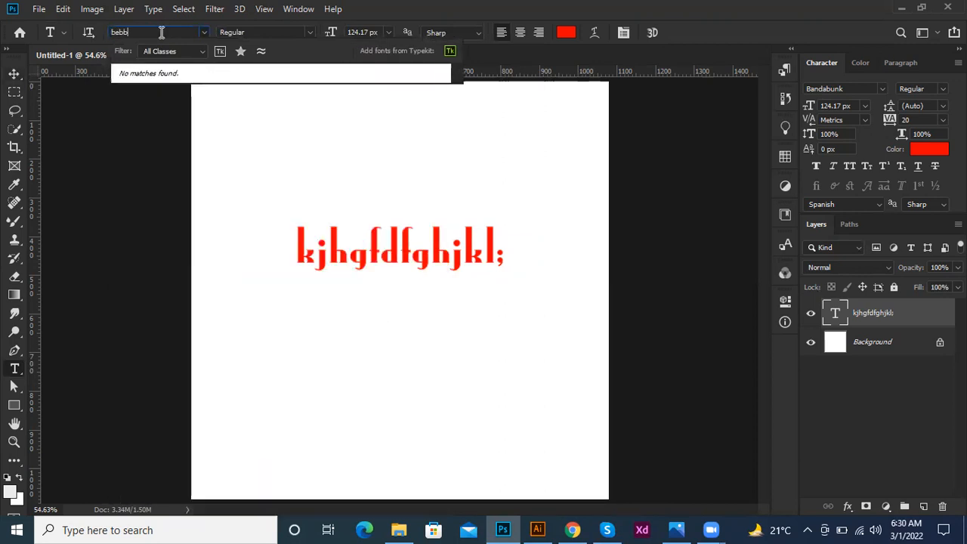
key("BackSpace")
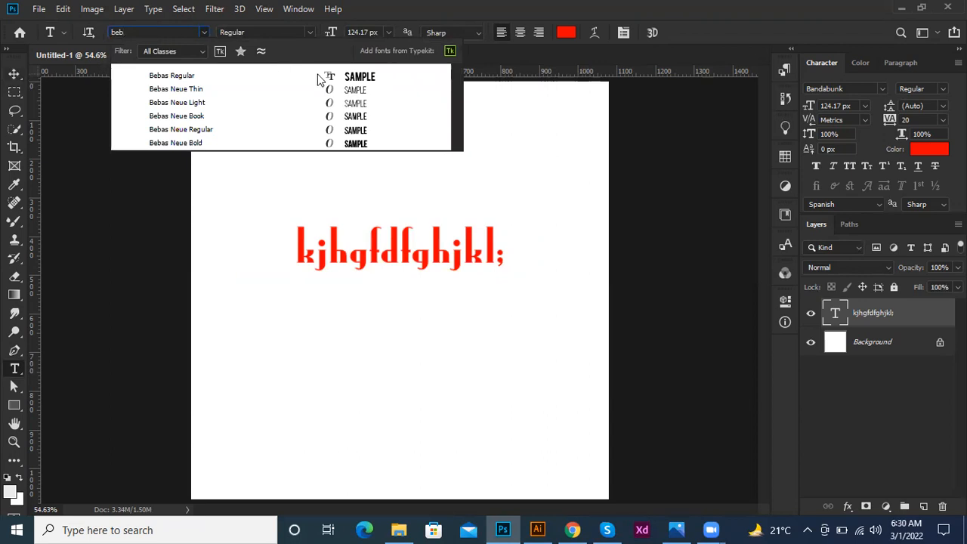
left_click(359, 79)
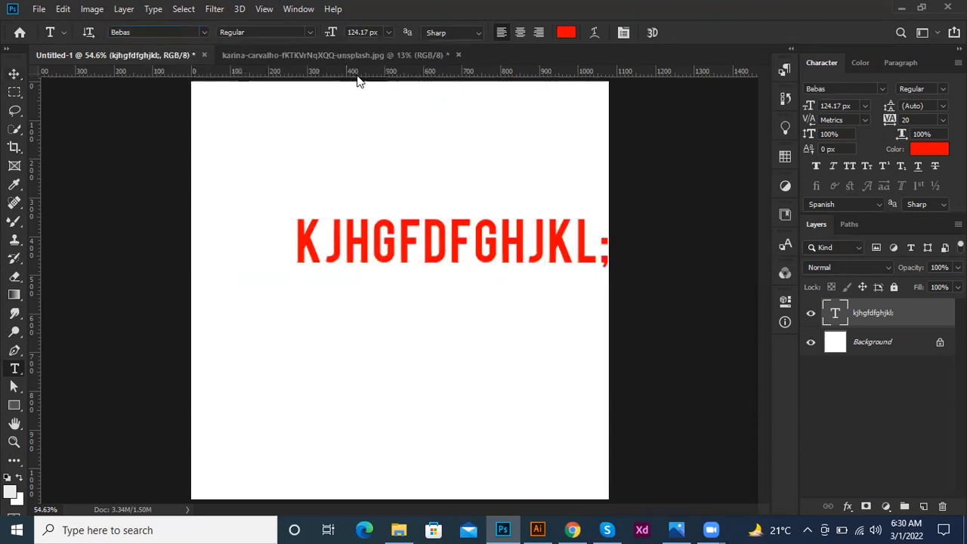
Move the Bebas text back to the horizontal middle of the canvas and return to the Type tool
key("v")
left_click_drag(415, 261, 356, 261)
key("t")
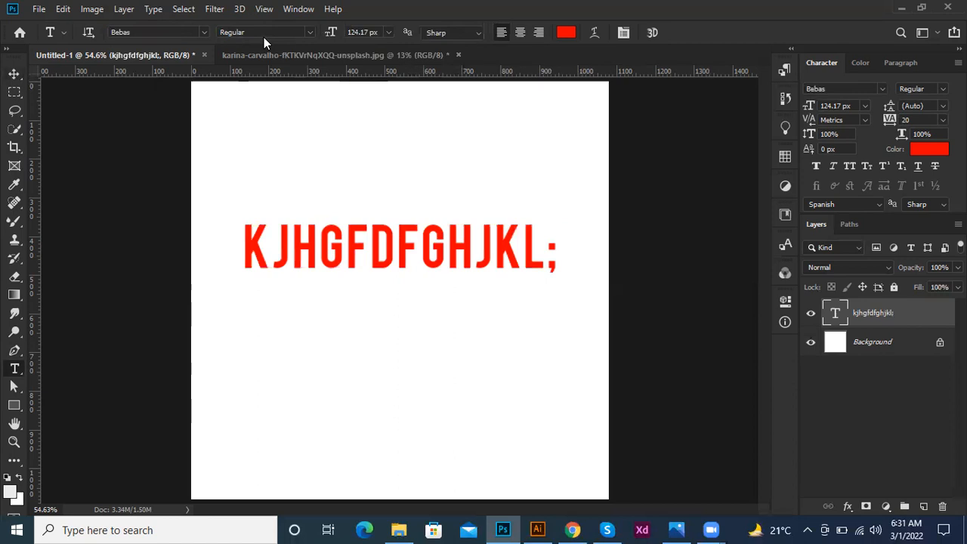
Check the styles offered for Bebas, search the fonts for "popp" and change the red text's font to Poppins Regular
left_click(309, 32)
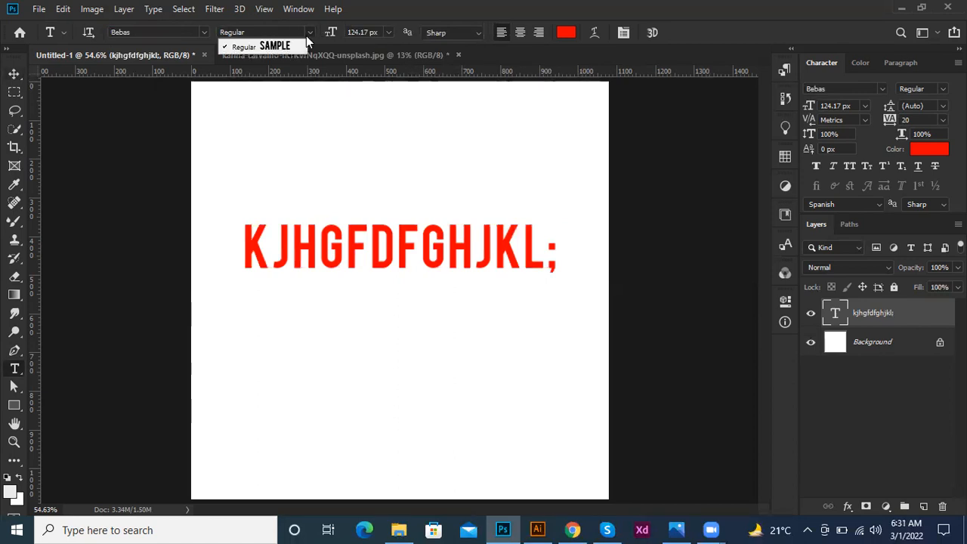
left_click(190, 28)
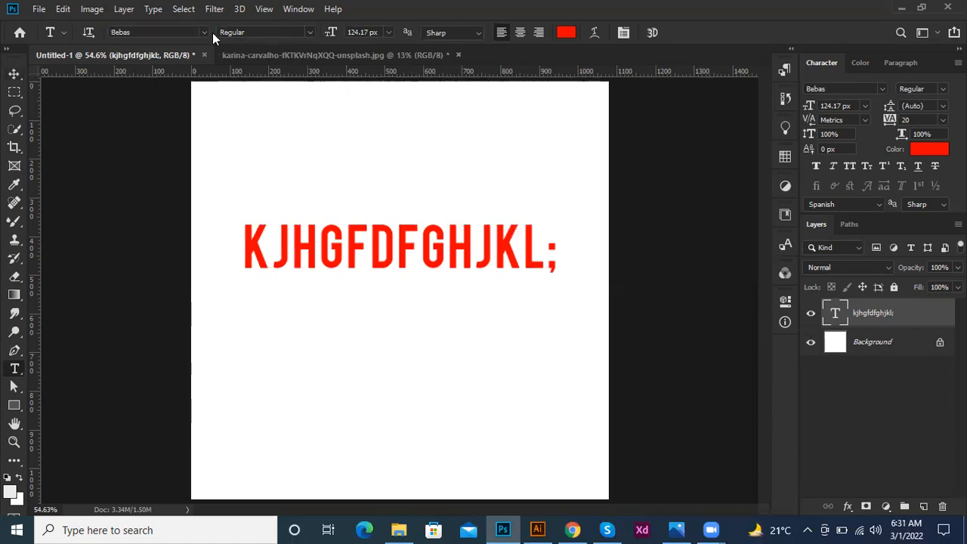
left_click(201, 32)
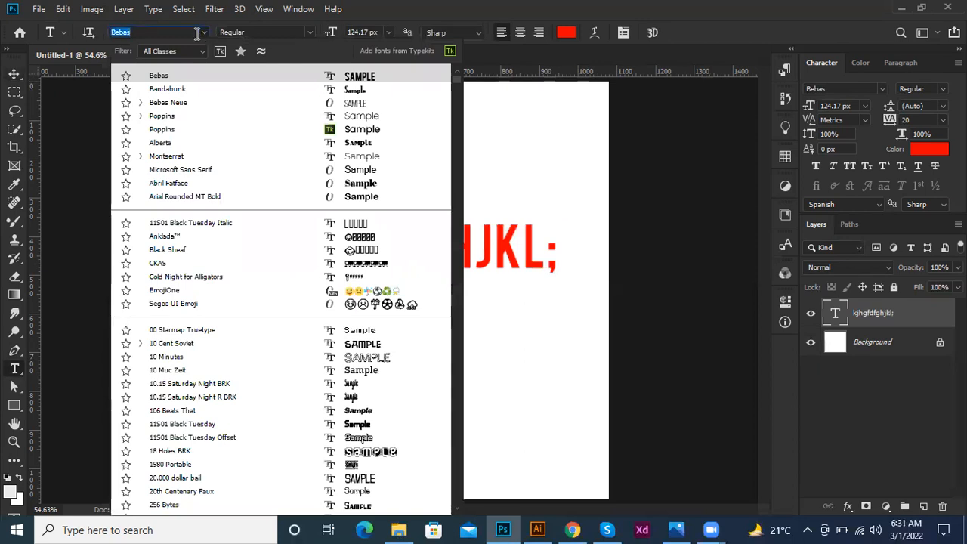
type("popp")
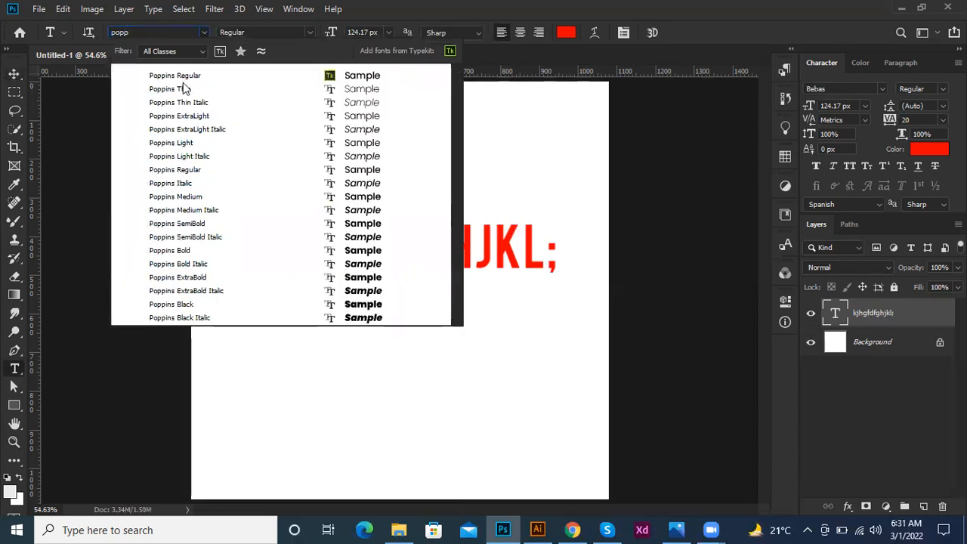
key("Return")
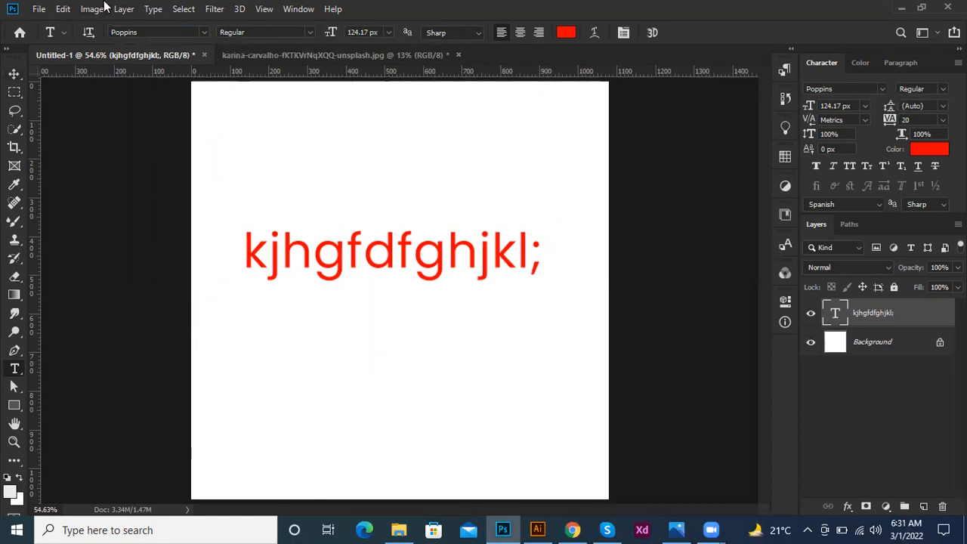
Search the fonts for "popp" again and apply Poppins SemiBold to the red text
left_click(140, 26)
left_click(142, 27)
left_click(142, 26)
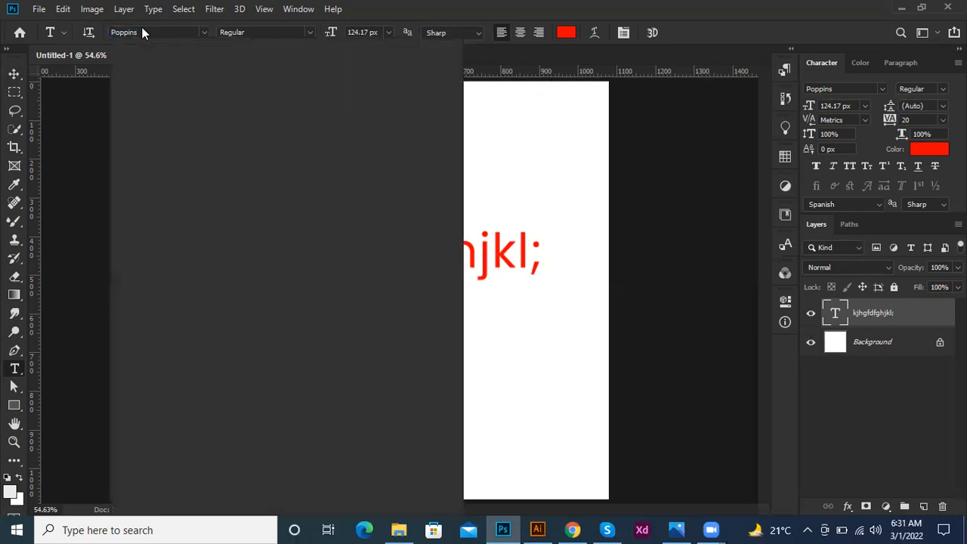
left_click(151, 33)
key("BackSpace")
type("popp")
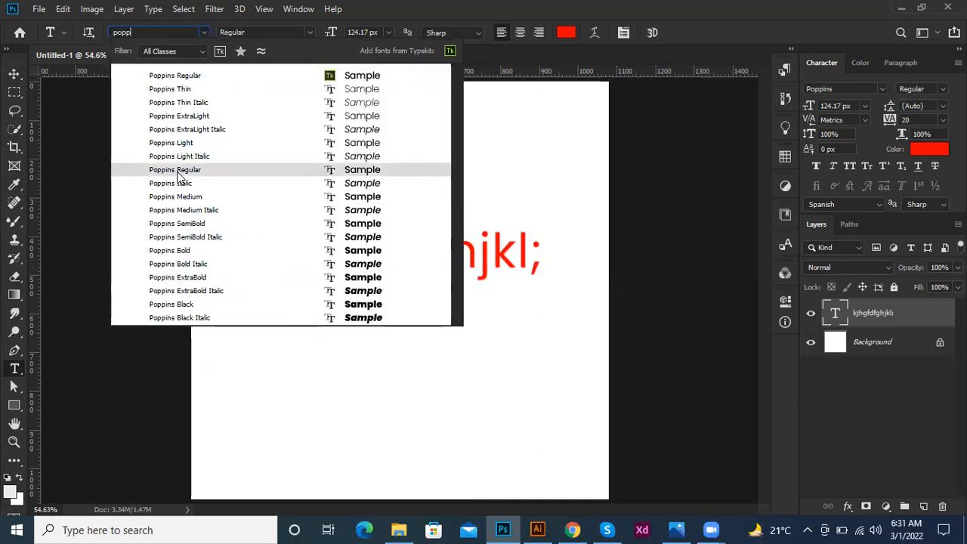
left_click(181, 224)
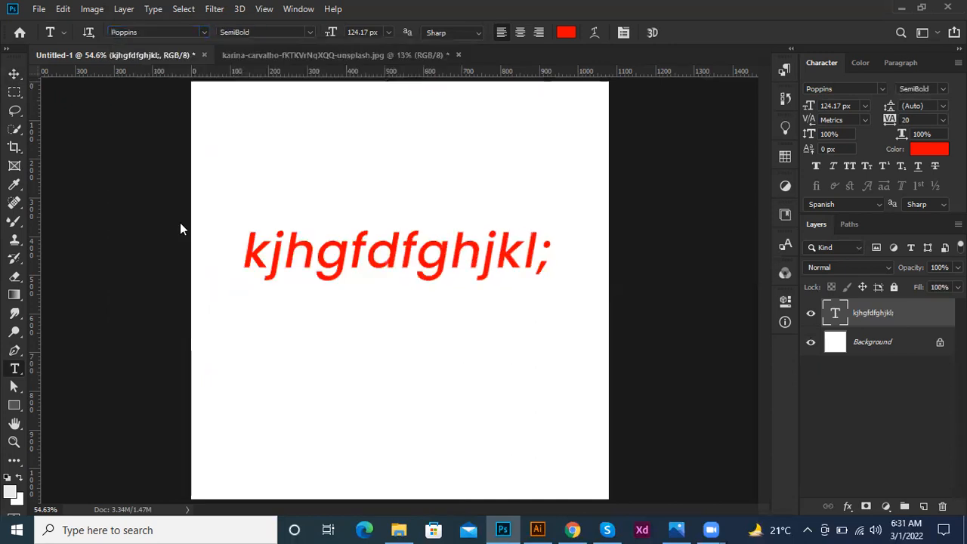
Try the Bold style on the Poppins text and set its style to Thin
left_click(310, 32)
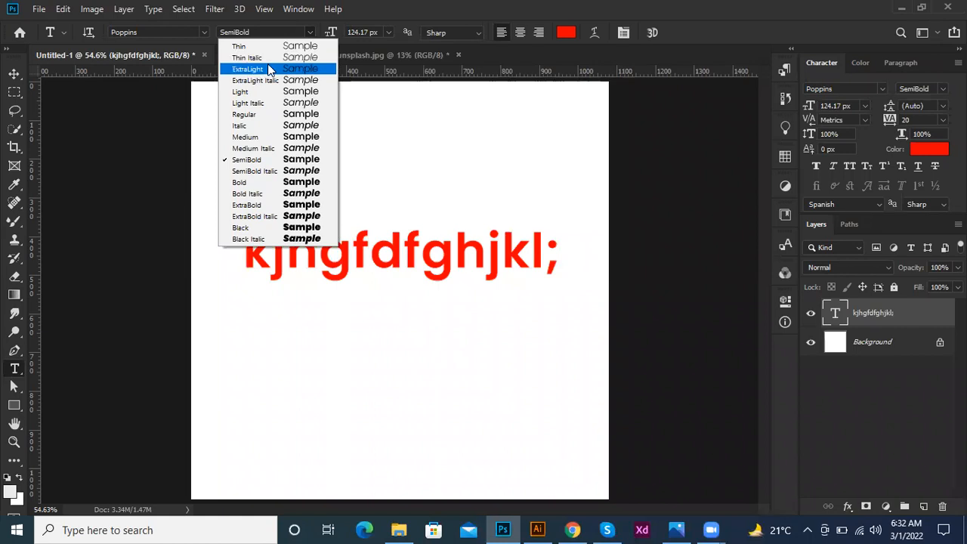
left_click(301, 183)
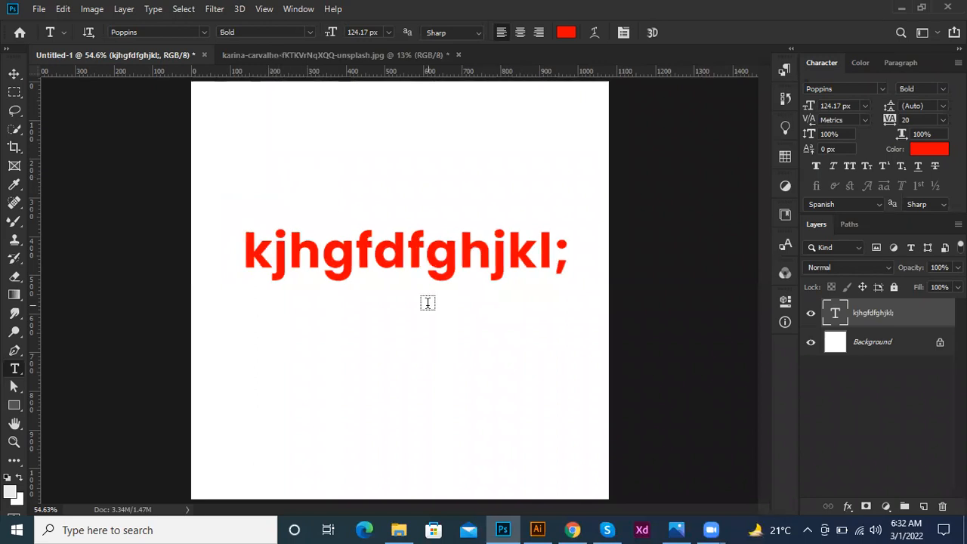
left_click(309, 31)
left_click(304, 41)
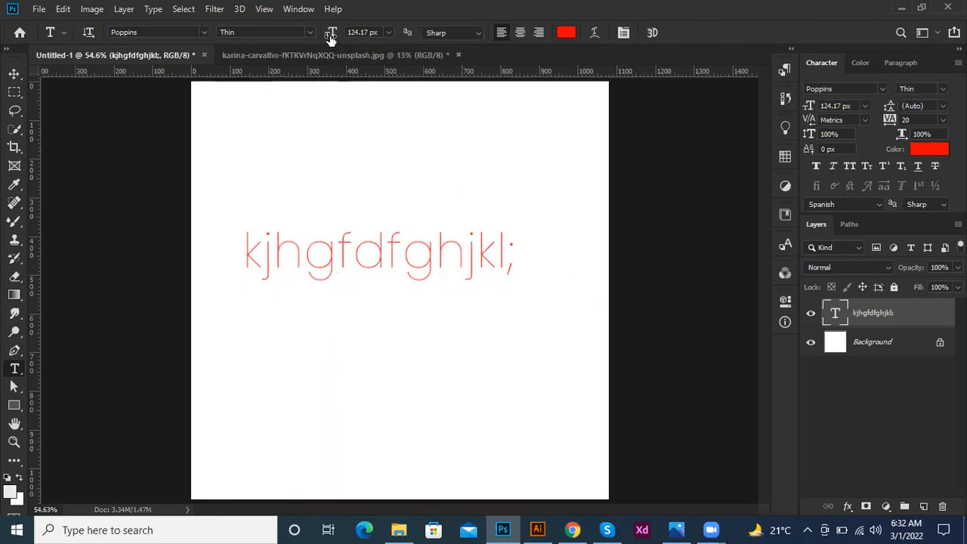
key("v")
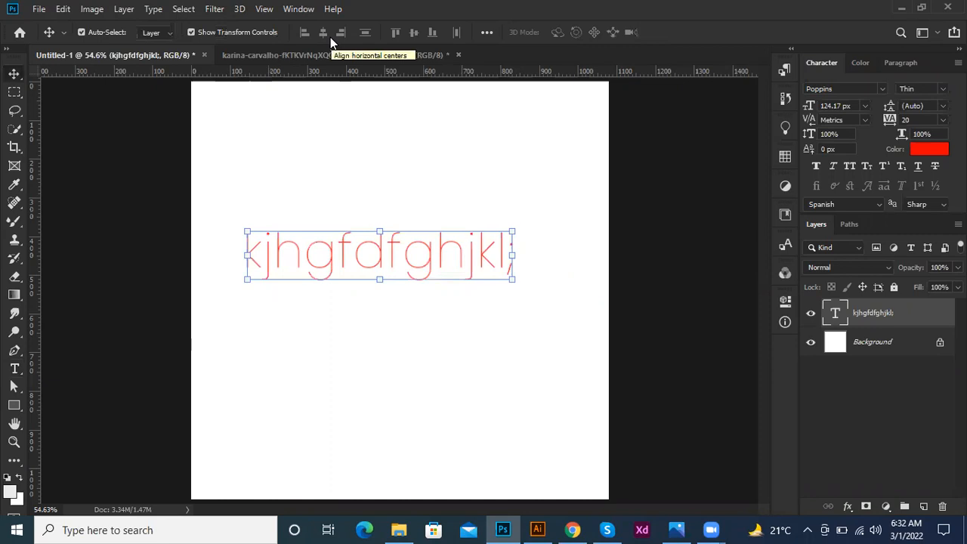
key("t")
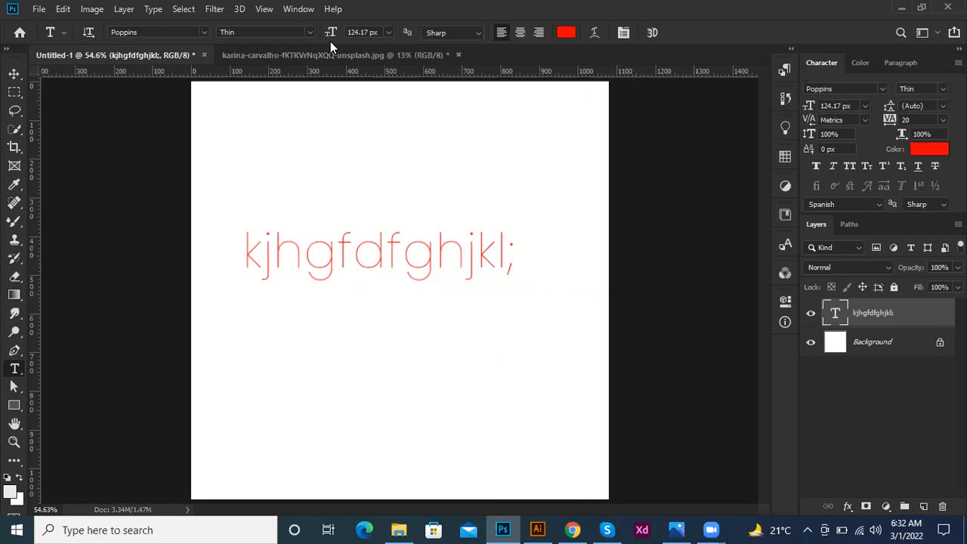
Look at the preset font sizes and set the red text's size to 1297 px
left_click(389, 32)
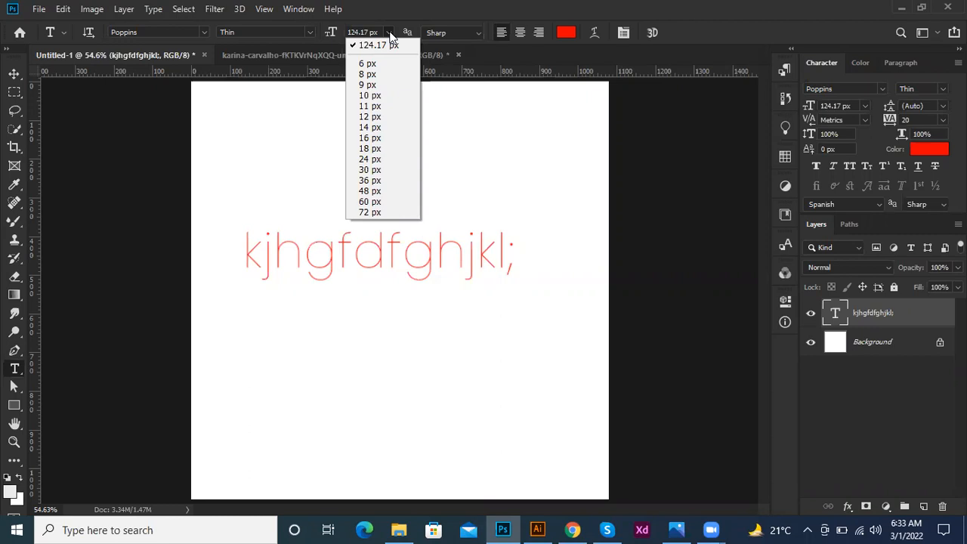
left_click(378, 33)
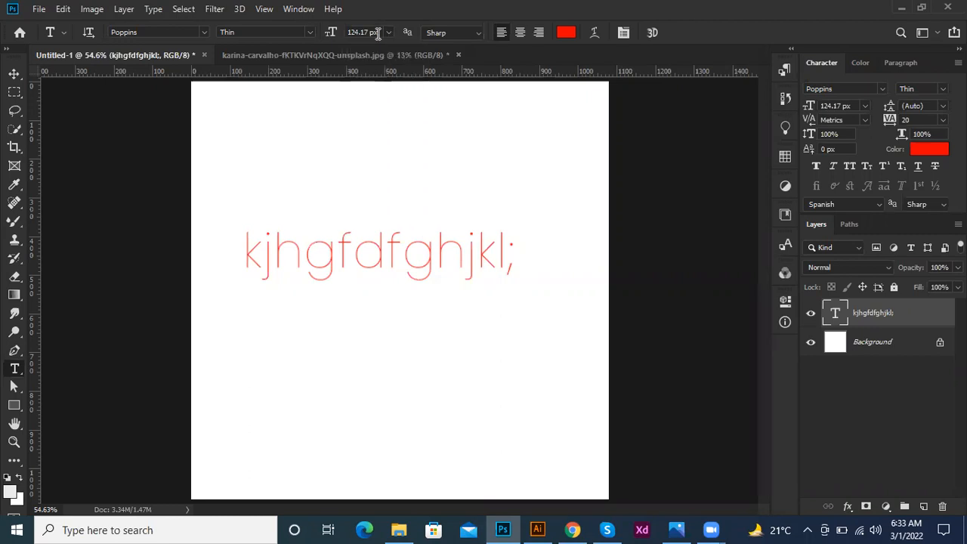
left_click(378, 34)
type("1297")
key("Return")
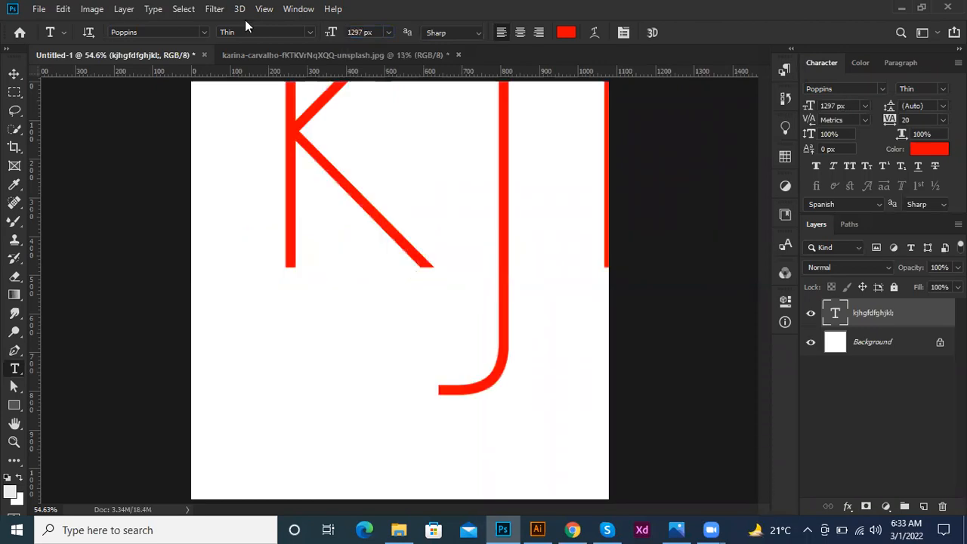
Increase the red text's font size in steps of 10 px to 1387 px
left_click(381, 32)
key("shift+Up")
key("shift+Up")
key("shift+Up")
key("shift+Up")
key("shift+Up")
key("shift+Up")
key("shift+Up")
key("shift+Up")
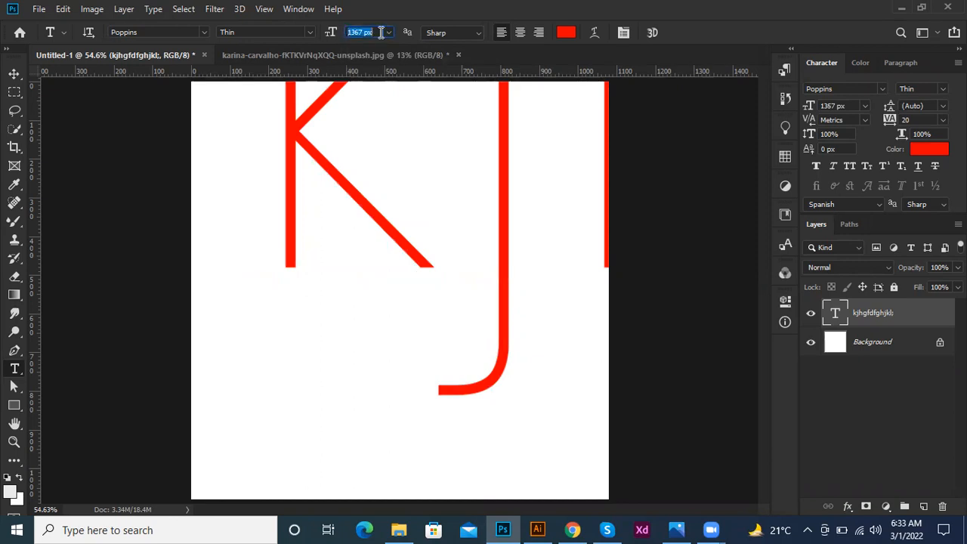
key("shift+Up")
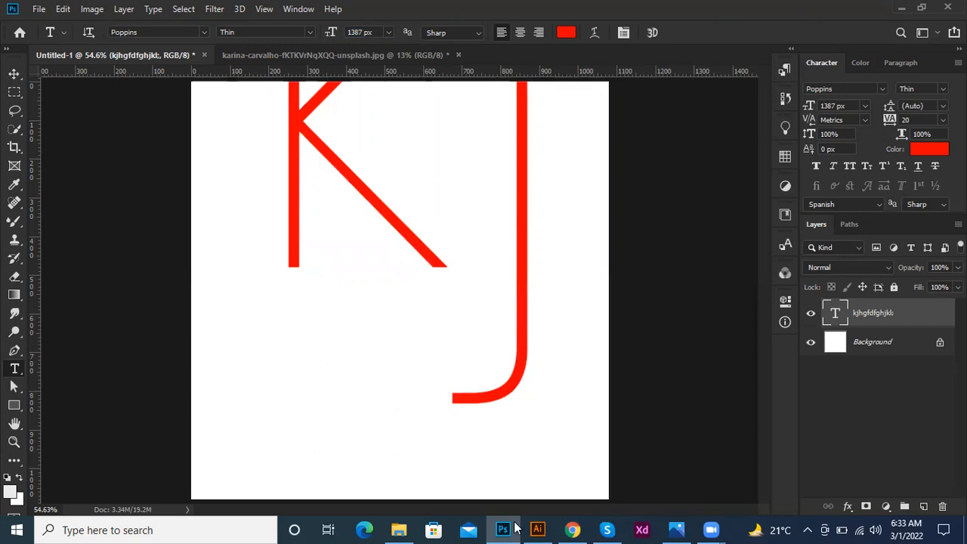
mouse_move(516, 528)
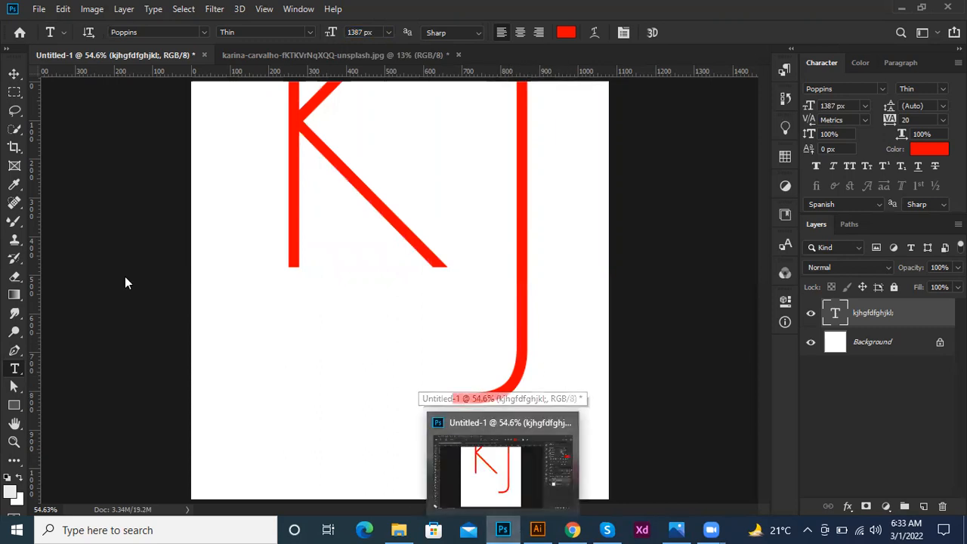
key("super")
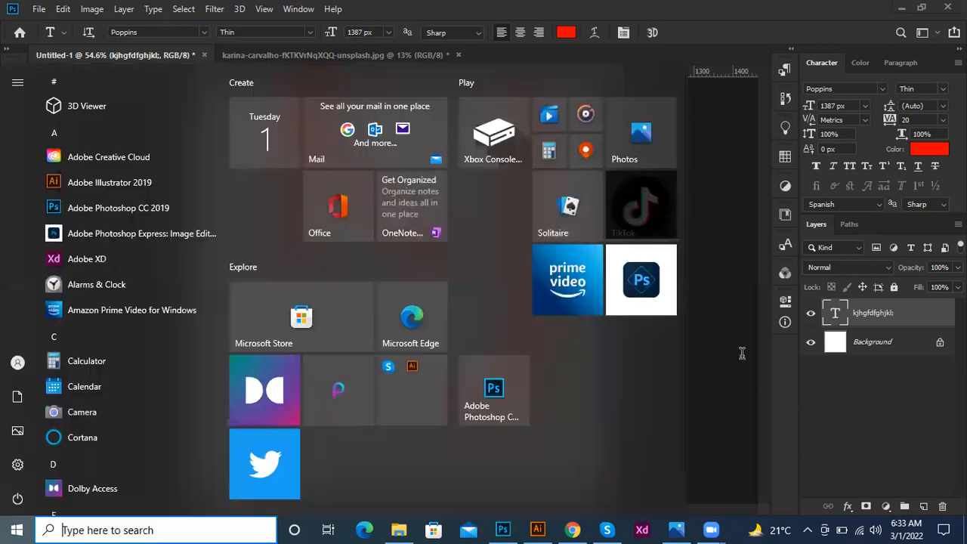
key("super")
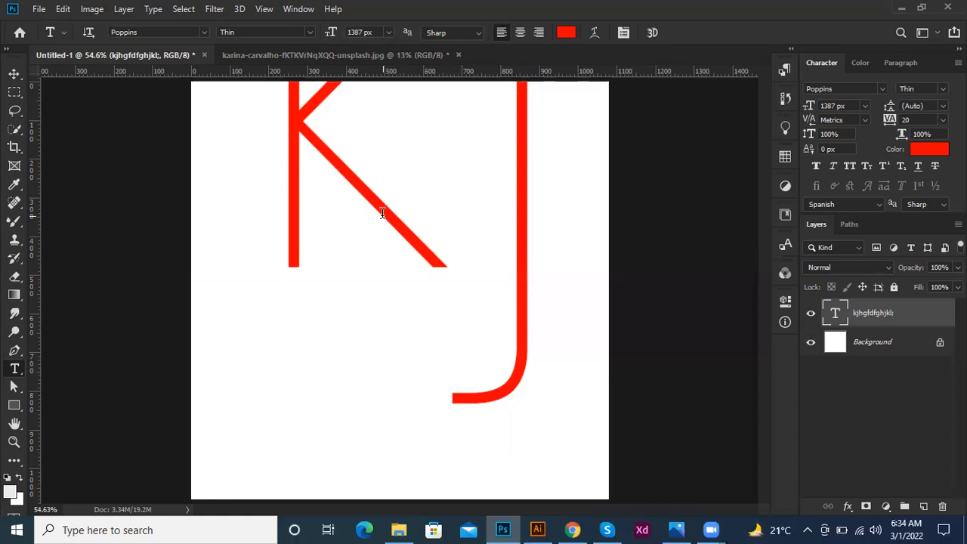
Undo the font size increases on the red text and dismiss the Image Size dialog without changing anything
key("ctrl+z")
key("ctrl+z")
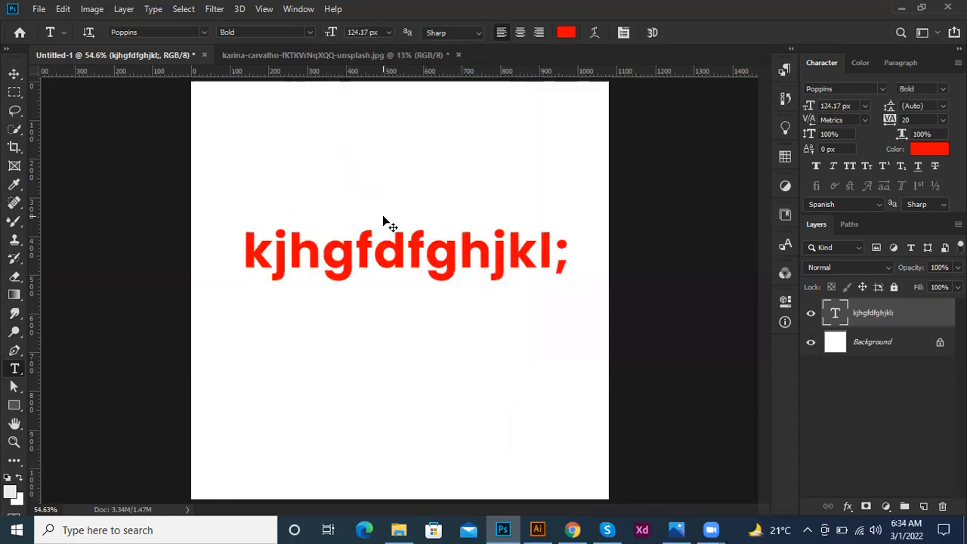
key("ctrl+z")
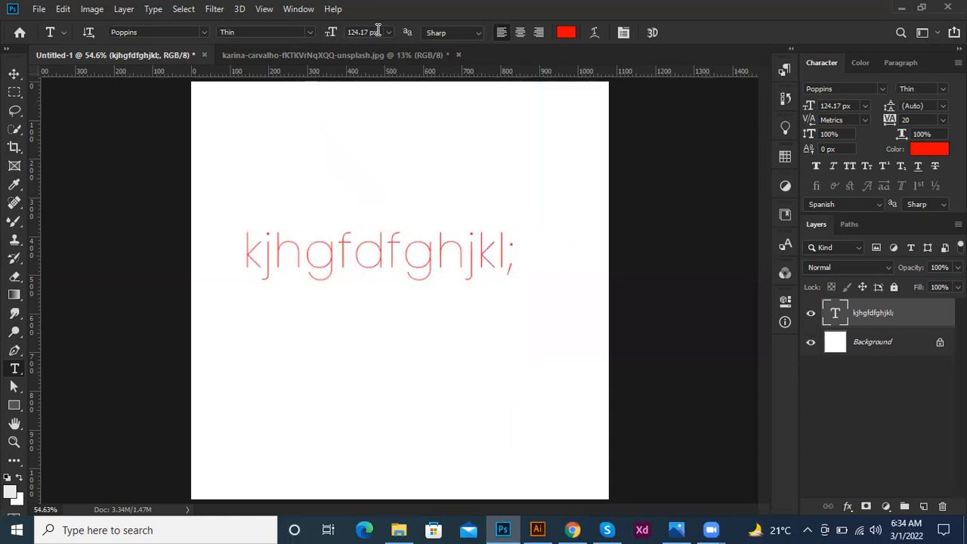
key("ctrl+alt+i")
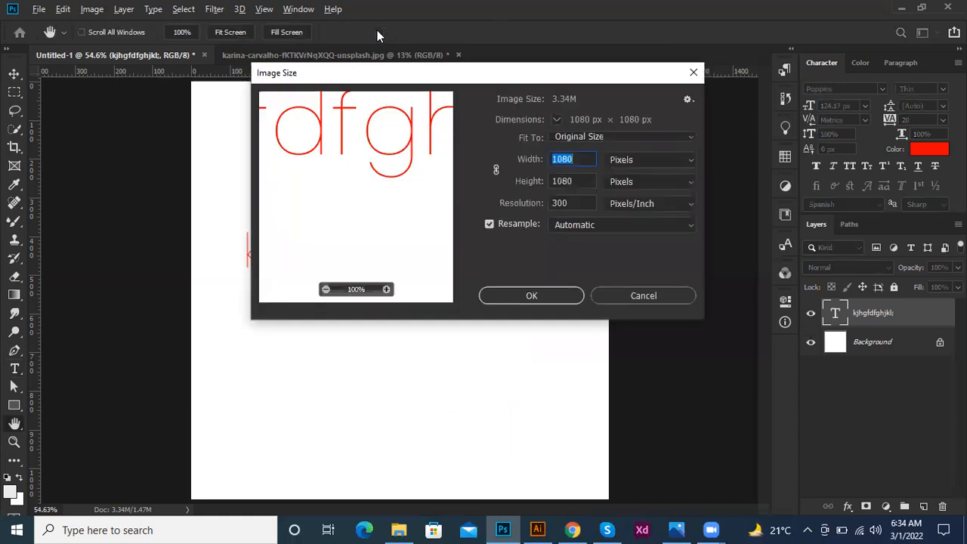
left_click(654, 301)
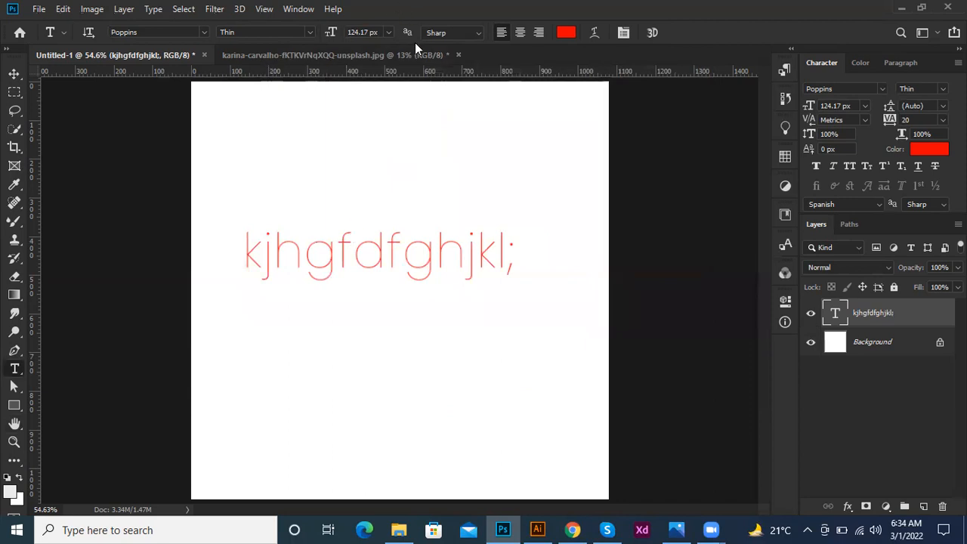
Set the red text's font size to 290 px and look at the preset font sizes
left_click(379, 32)
type("290")
key("Return")
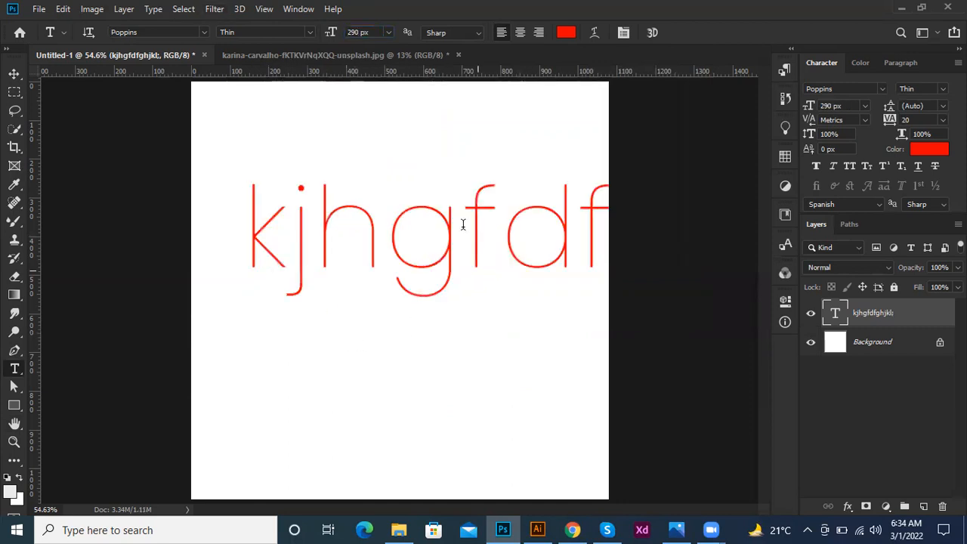
left_click(389, 32)
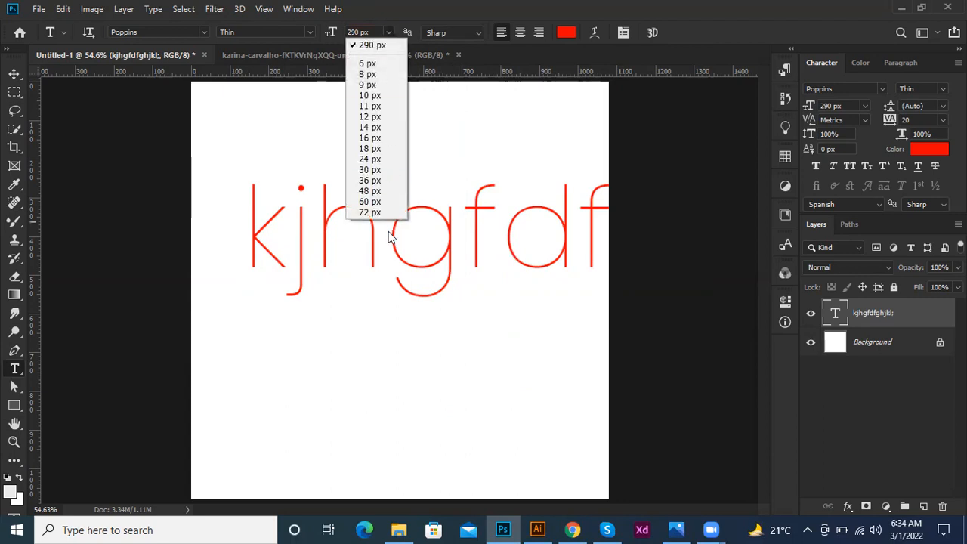
left_click(389, 34)
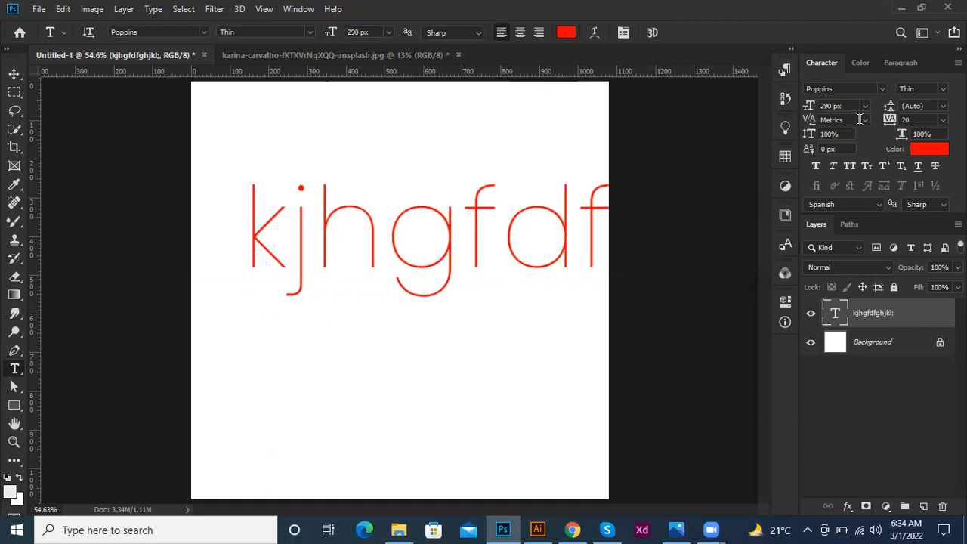
Move the enlarged red text horizontally so that it starts at the canvas's left edge
key("v")
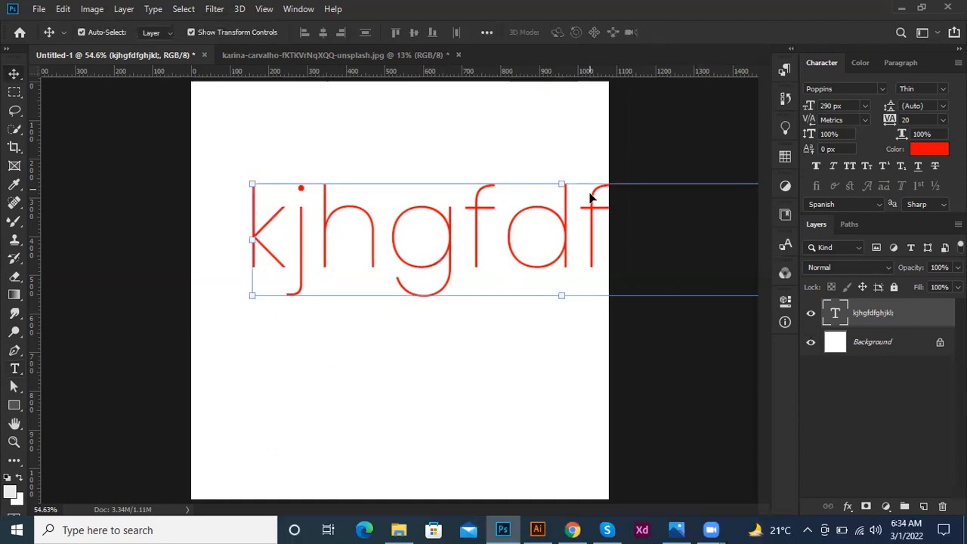
left_click_drag(542, 220, 481, 221)
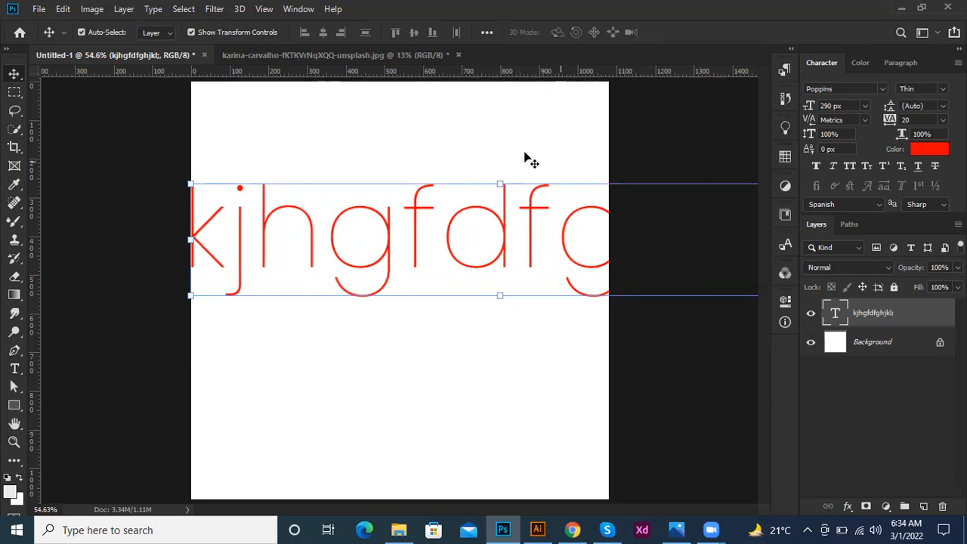
key("t")
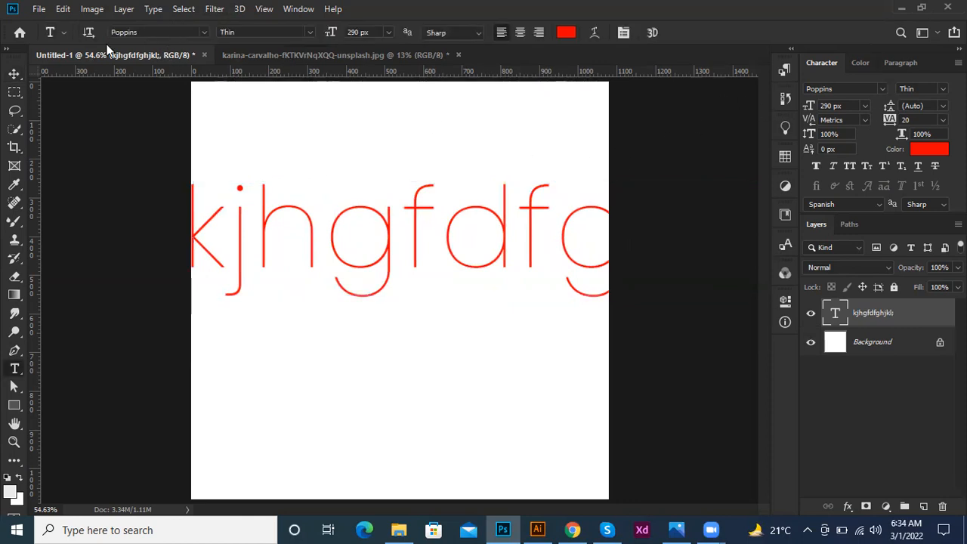
key("v")
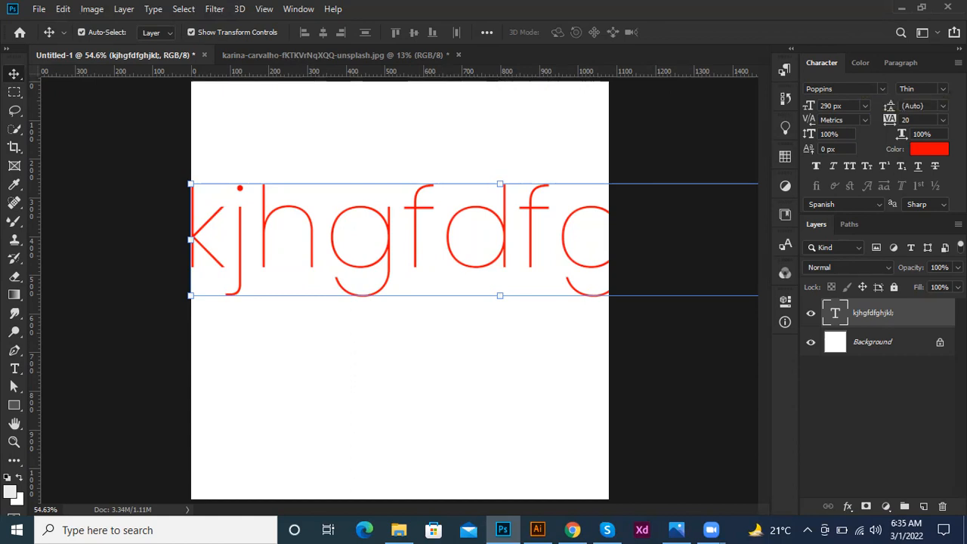
Set the red text's font size to 170 px and move it to the horizontal centre of the canvas
left_click(843, 105)
type("170")
key("Return")
left_click_drag(422, 254, 457, 257)
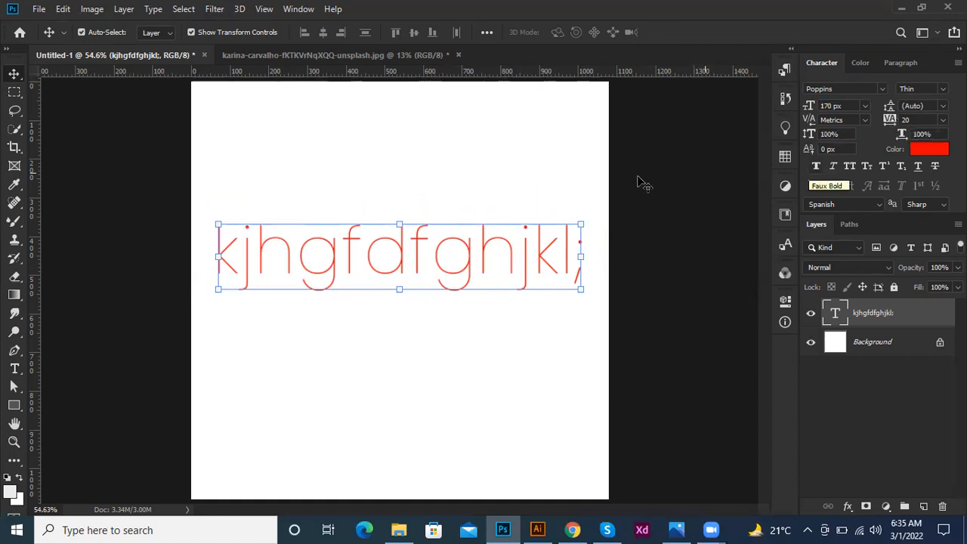
Break the red text into three lines: "kjhgf", "dfg" and "hjkl;"
left_click(359, 260)
double_click(360, 259)
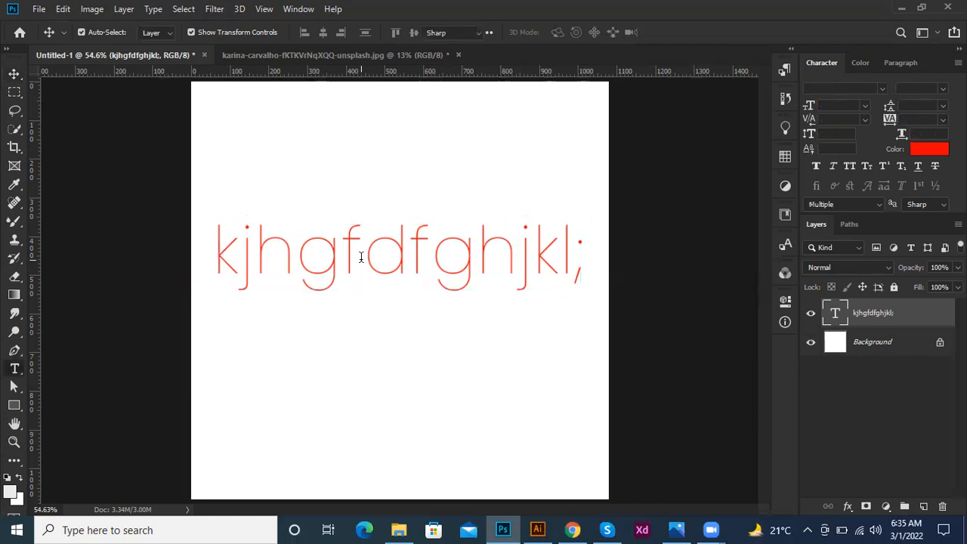
left_click(361, 258)
key("Return")
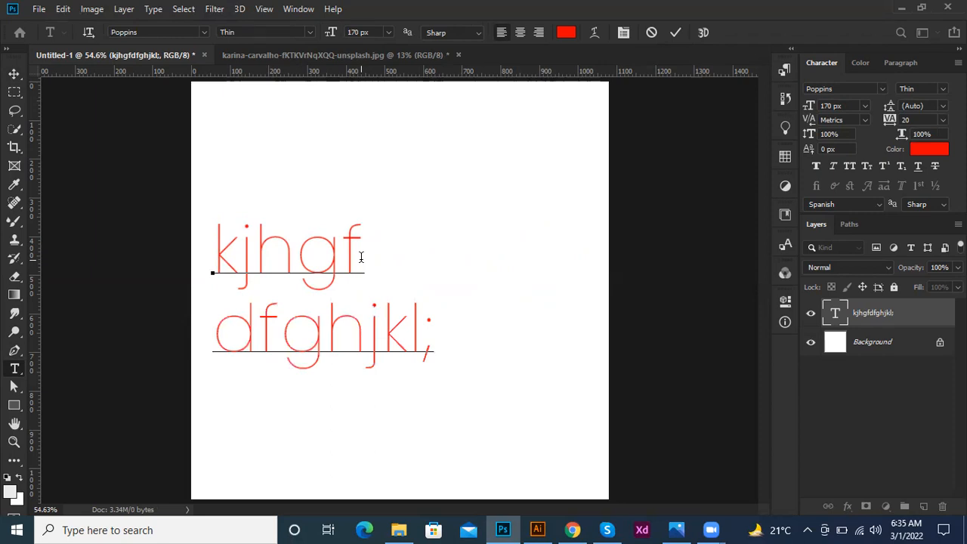
left_click(332, 333)
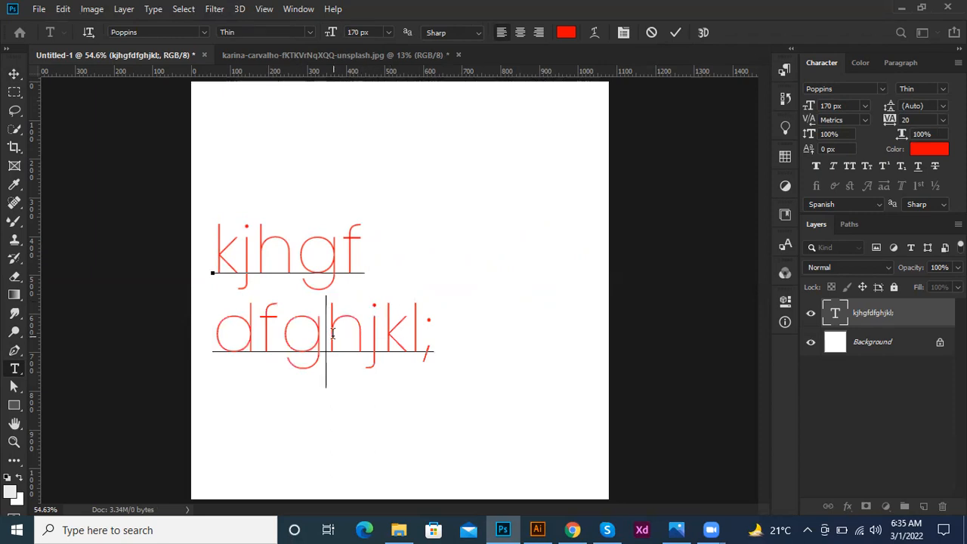
key("Return")
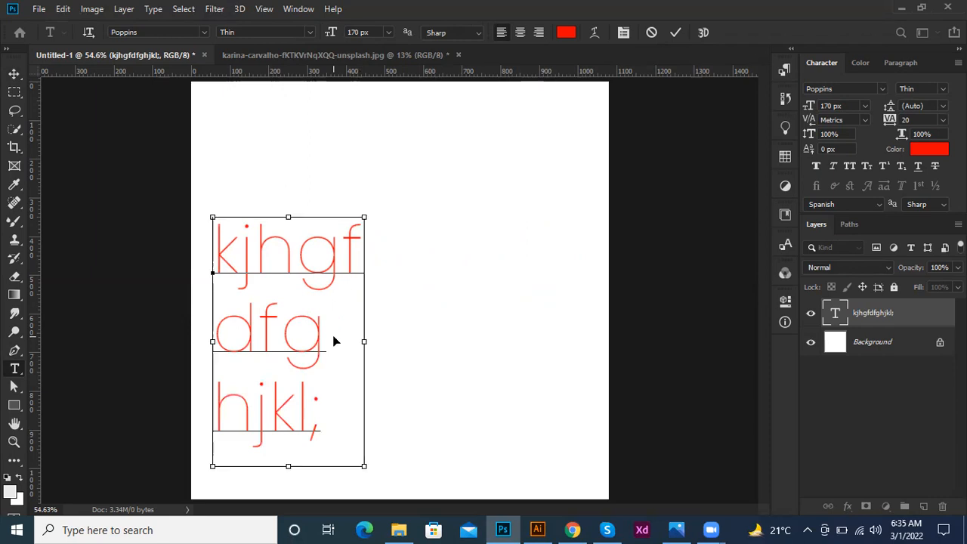
Try a leading of 72 px on all three lines and cancel the text edit
key("ctrl+a")
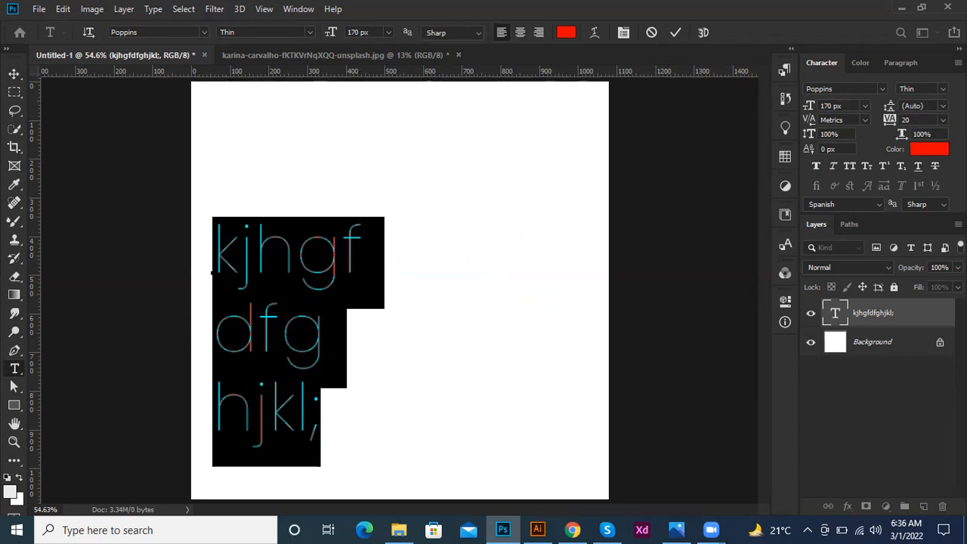
left_click(943, 106)
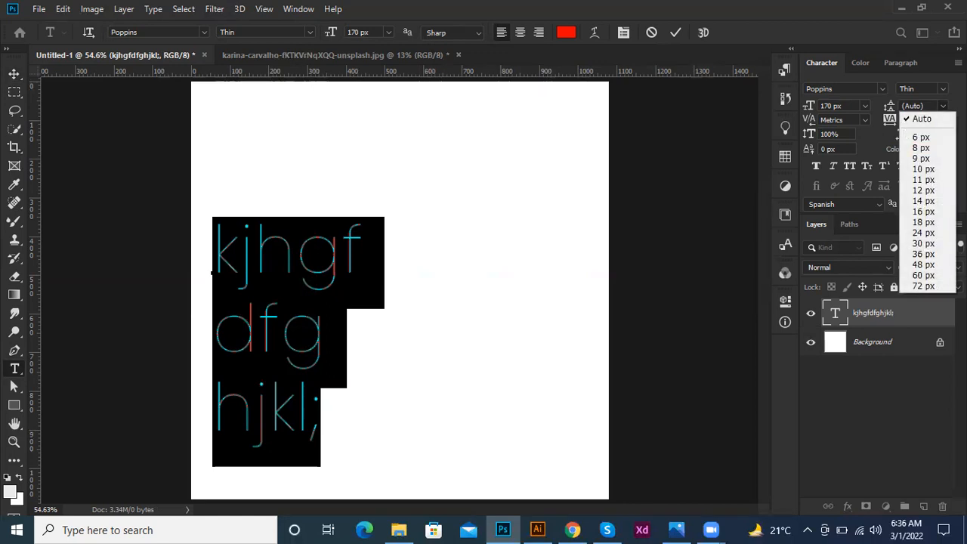
left_click(929, 287)
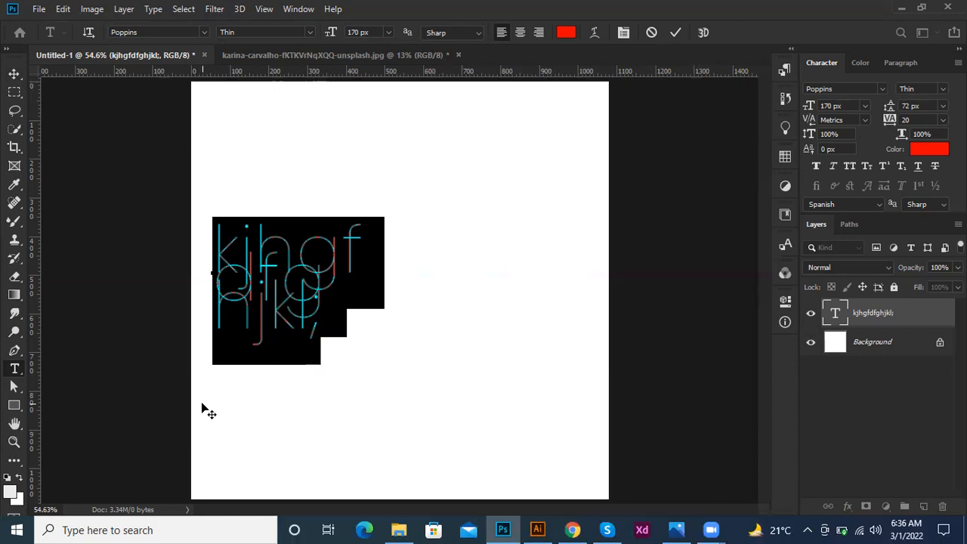
key("Escape")
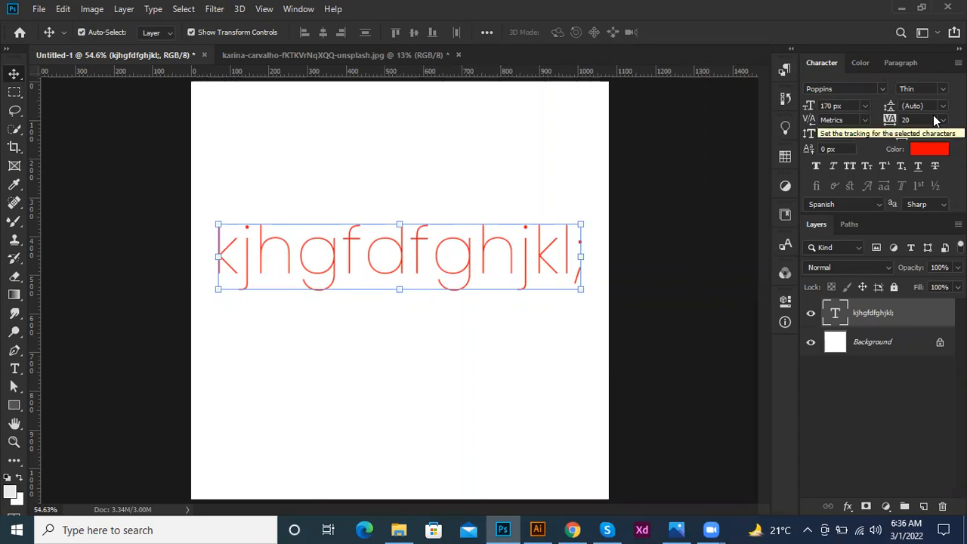
Undo the recent changes to the text layer and redo them to restore the centred text
key("ctrl+z")
key("ctrl+z")
key("ctrl+z")
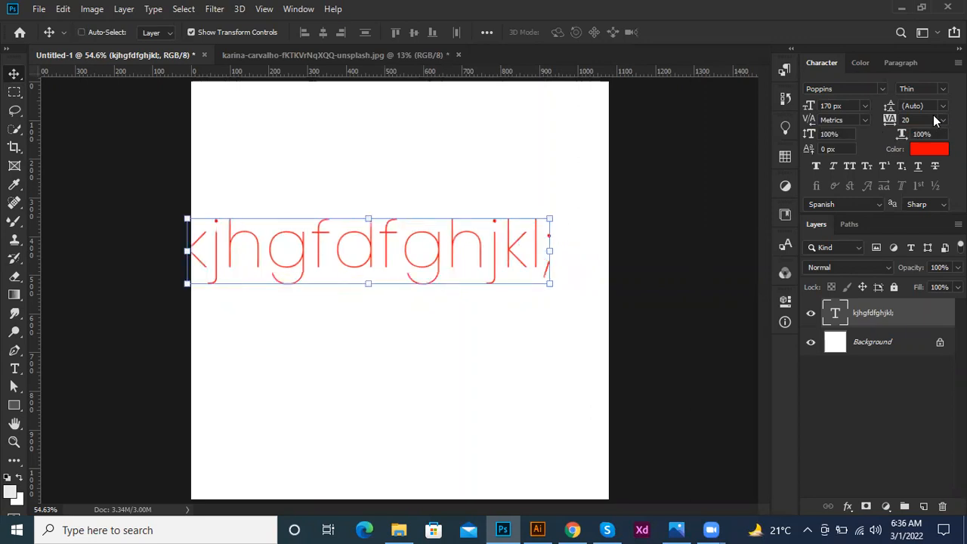
key("ctrl+z")
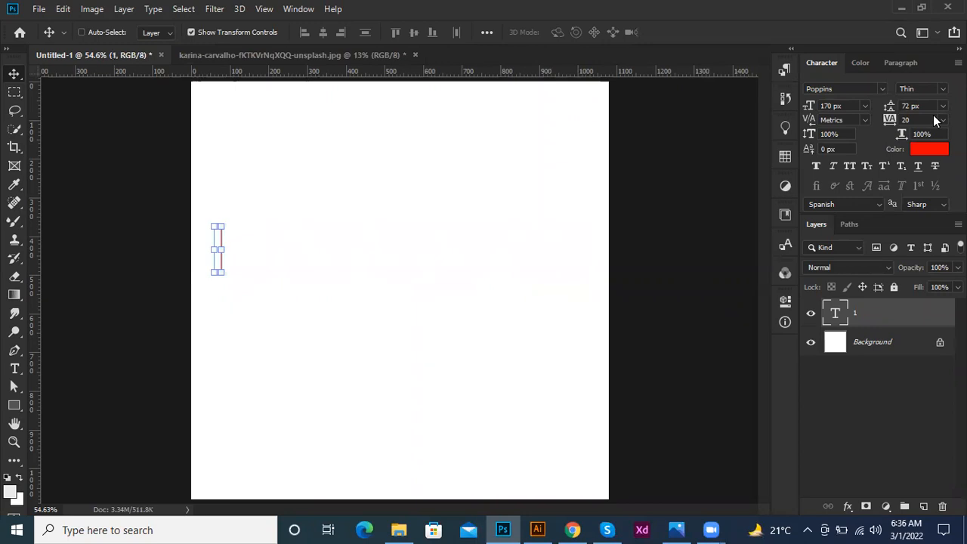
key("ctrl+shift+z")
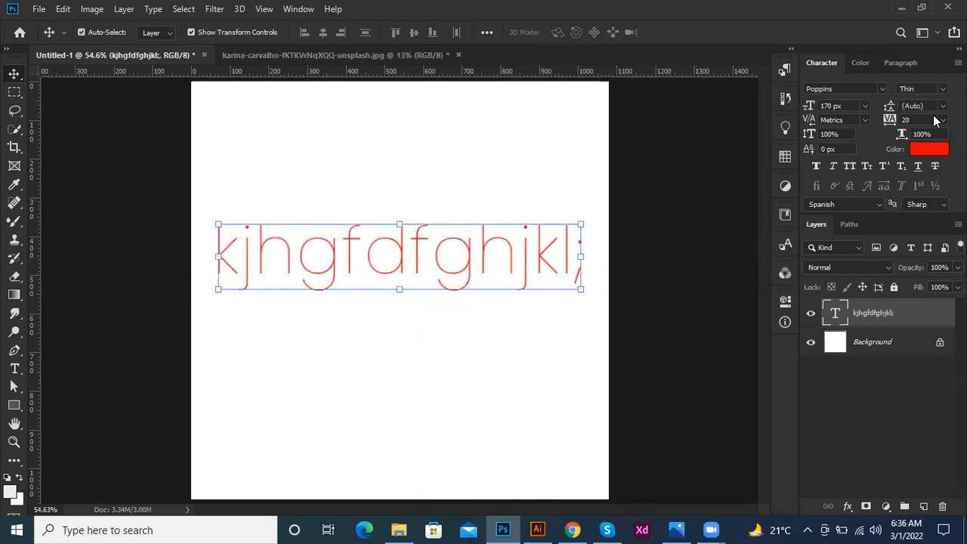
Break the red text into three lines: "kjhgf", "dfgh" and "jkl;"
key("t")
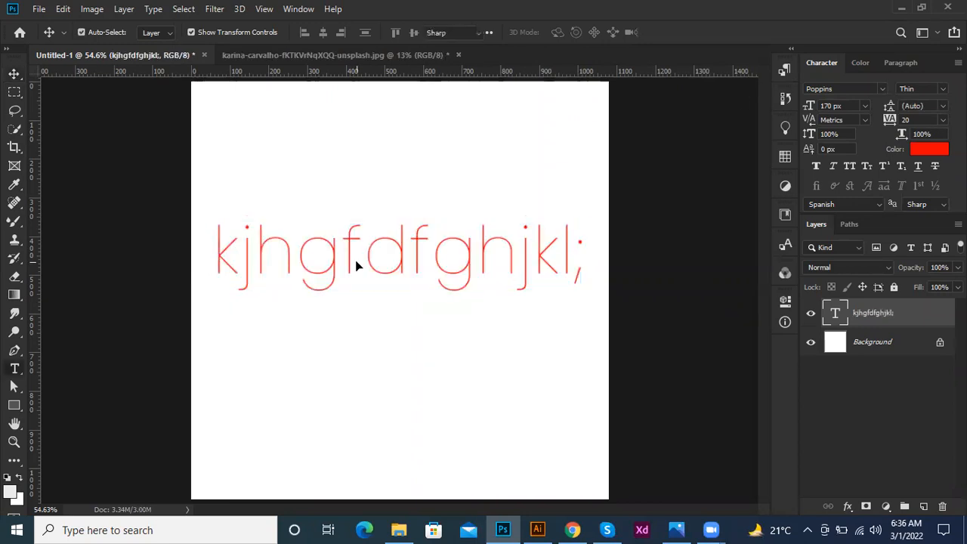
double_click(370, 254)
left_click(370, 254)
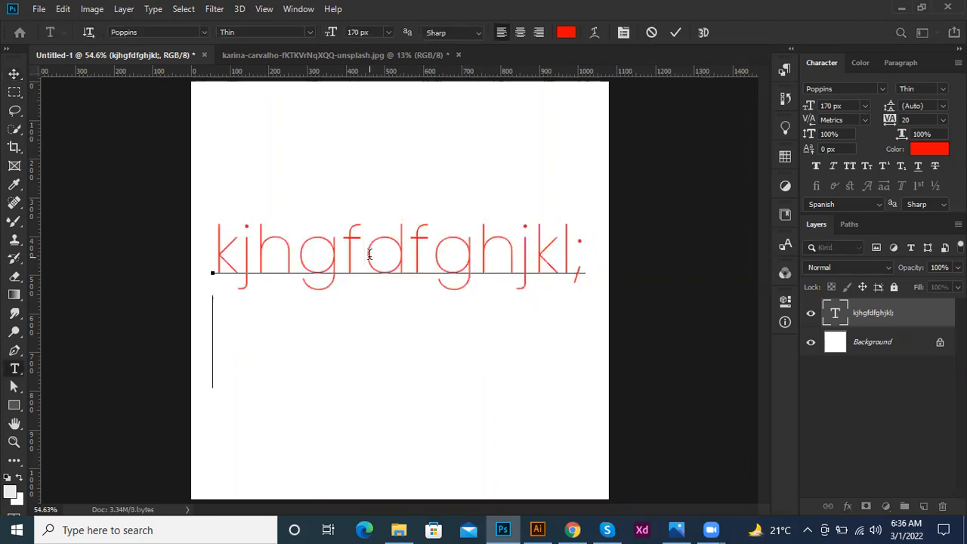
key("Return")
left_click(354, 338)
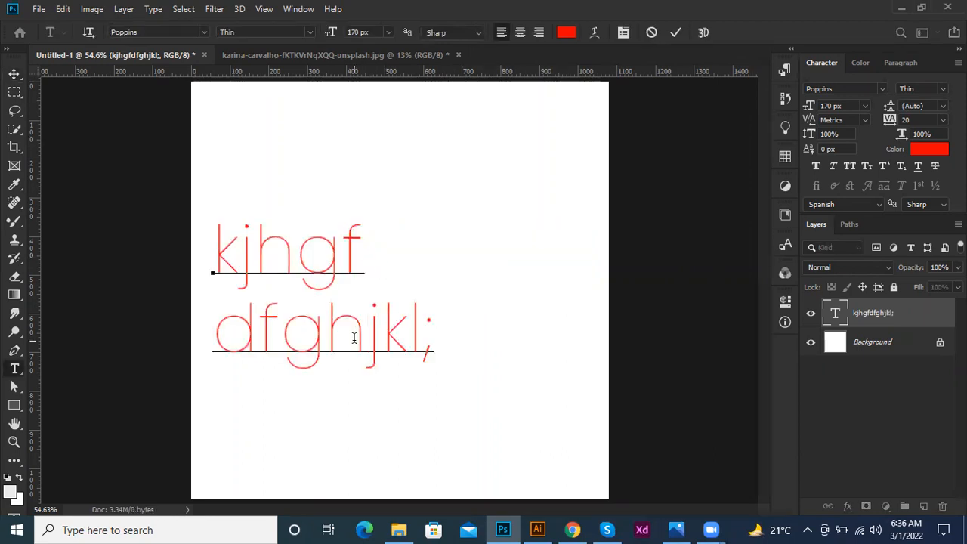
key("Return")
Try leading values of 200 px and 600 px on all the text, and set the leading back to Auto
key("ctrl+a")
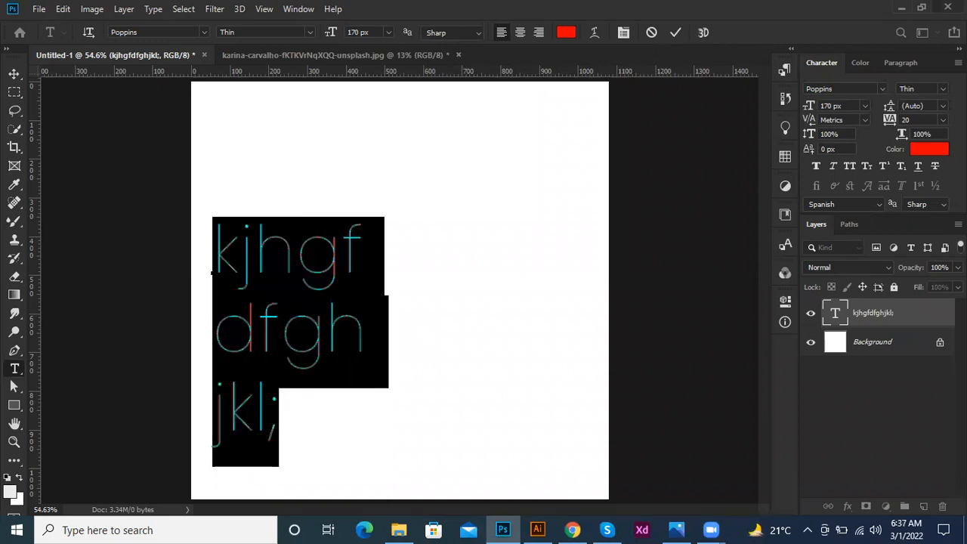
left_click_drag(934, 105, 816, 106)
type("200")
key("Return")
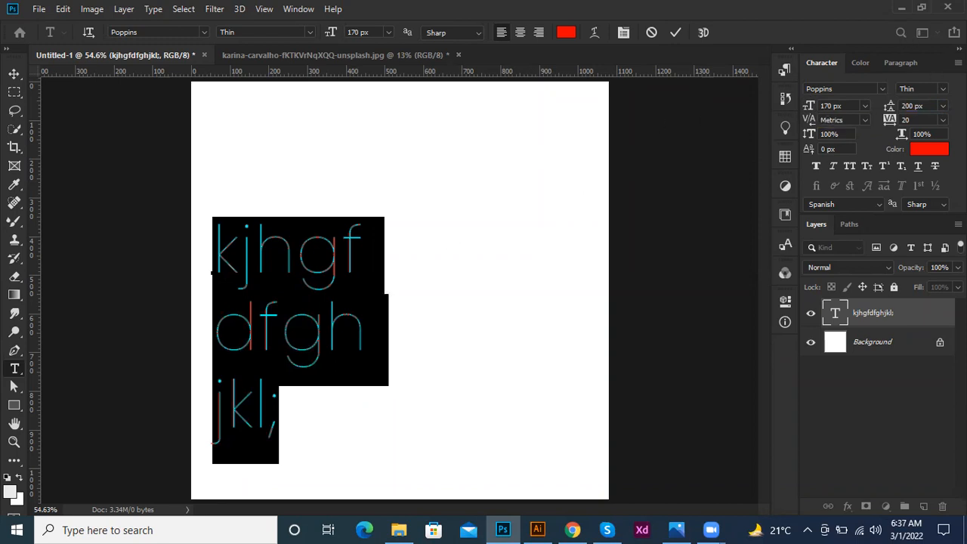
left_click(928, 105)
type("500")
key("Return")
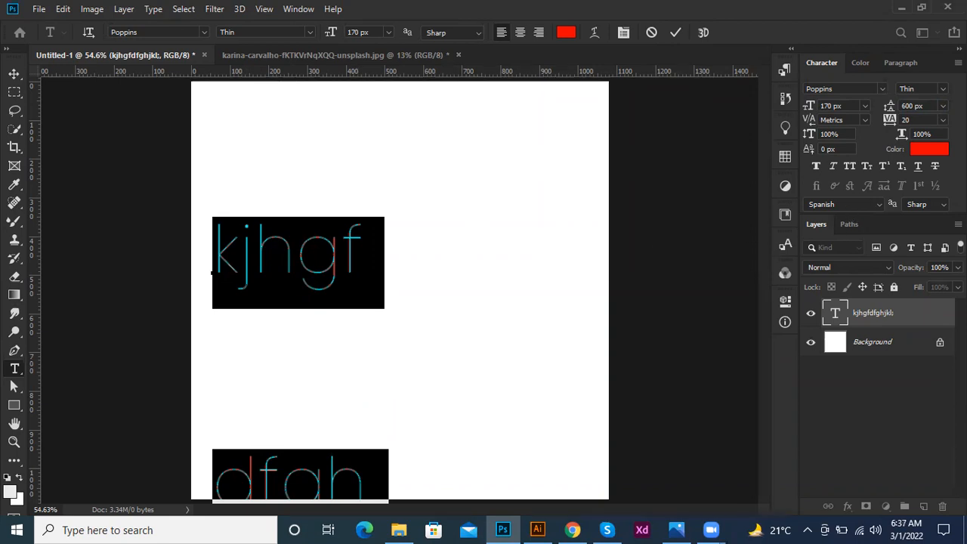
left_click(943, 106)
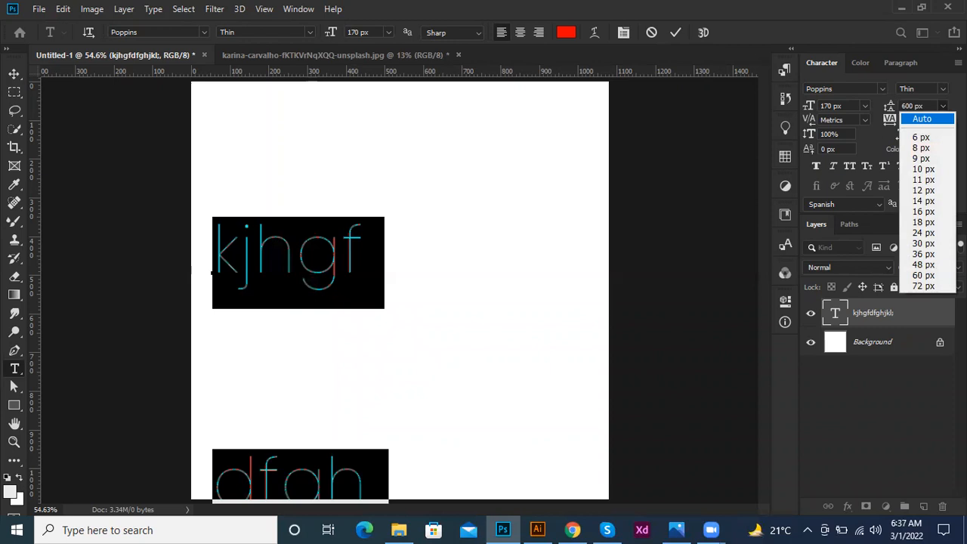
key("Return")
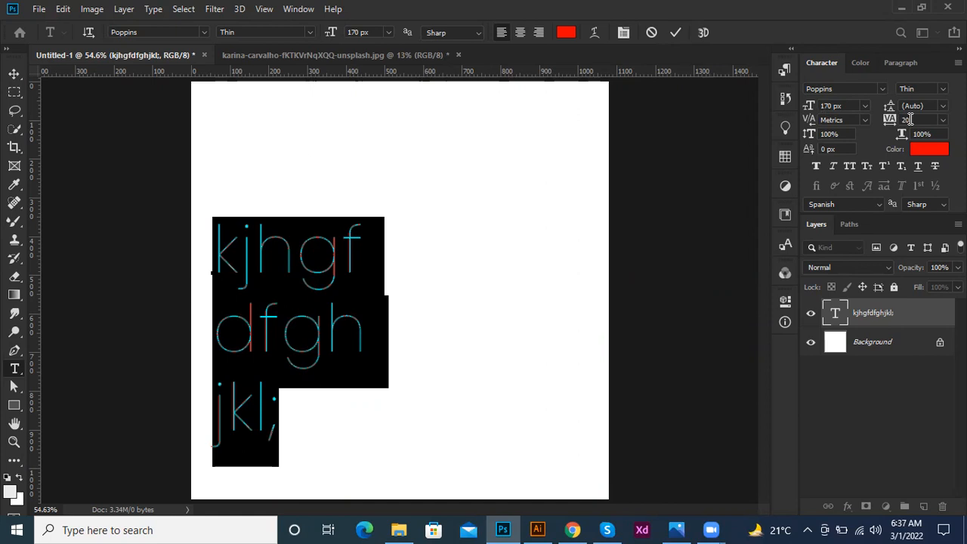
Replace the selected three lines of text with a first name in lowercase
type("ahmaD")
key("BackSpace")
type("d")
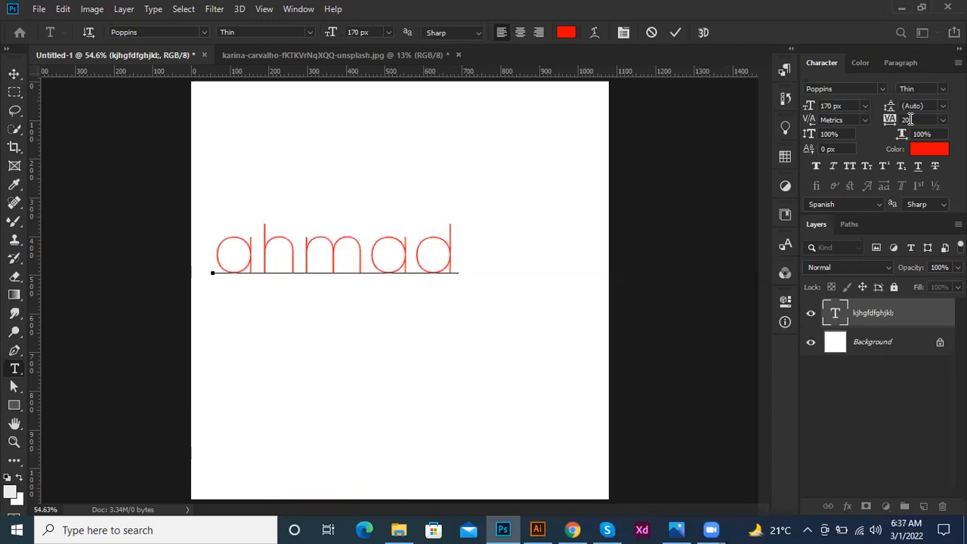
Increase the whole name's tracking gradually to 340 and reset the tracking to 0
key("ctrl+a")
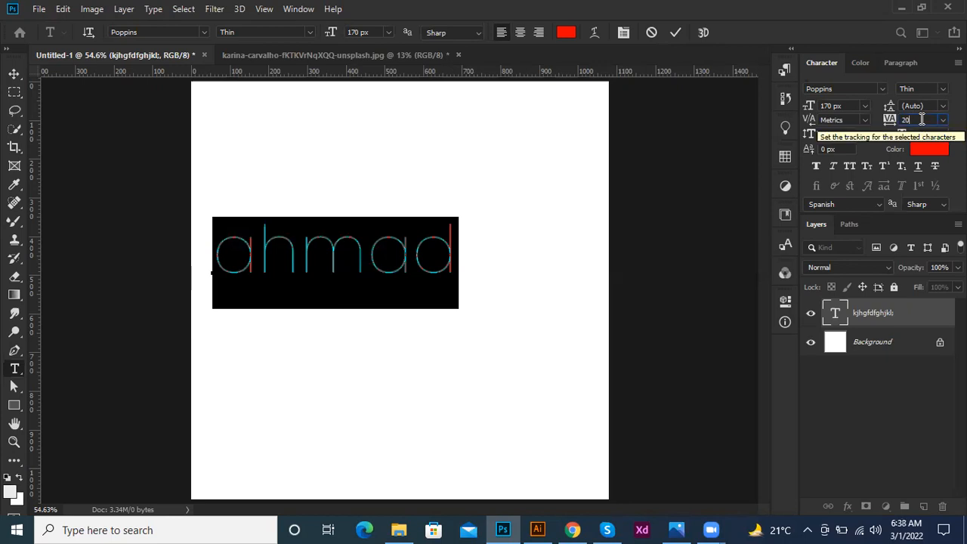
scroll(922, 119, "up", 2)
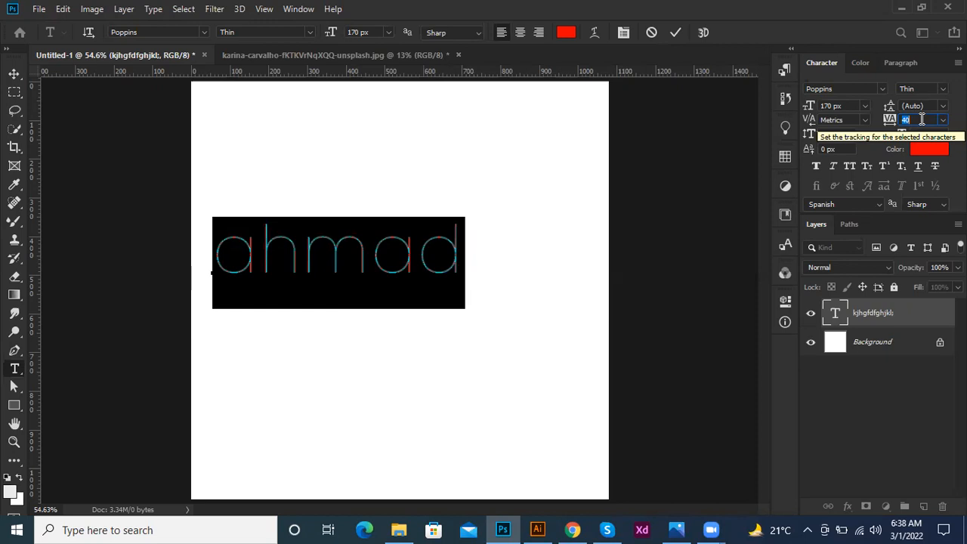
scroll(922, 118, "up", 4)
scroll(922, 119, "up", 16)
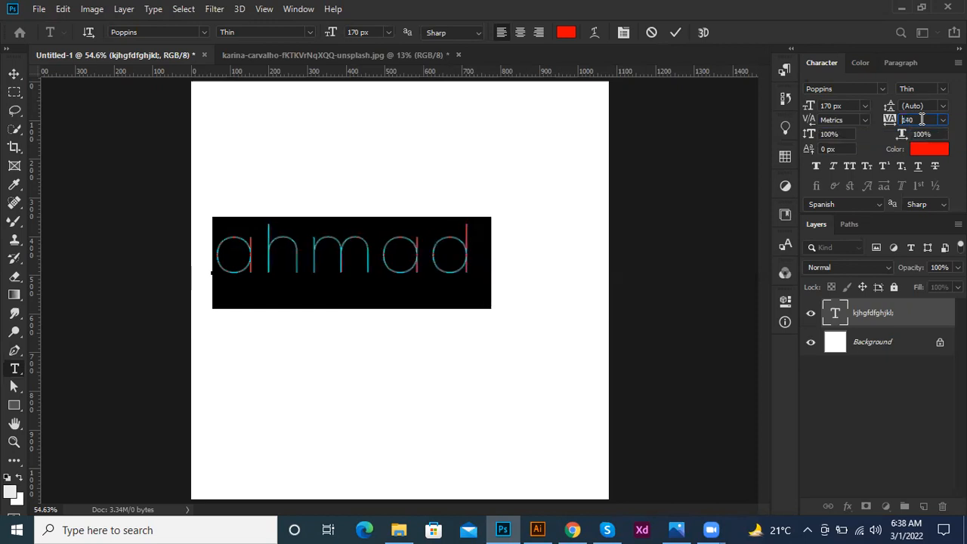
scroll(922, 119, "up", 10)
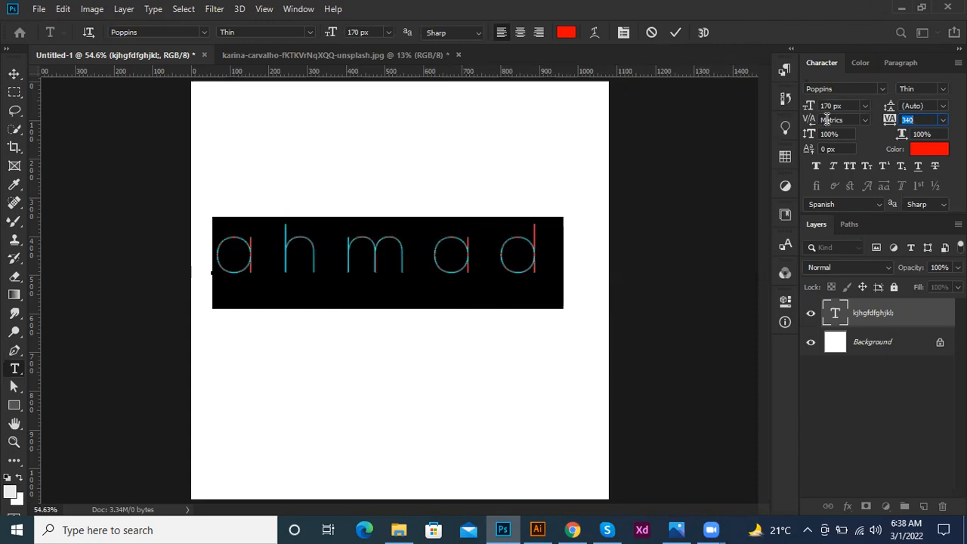
type("0")
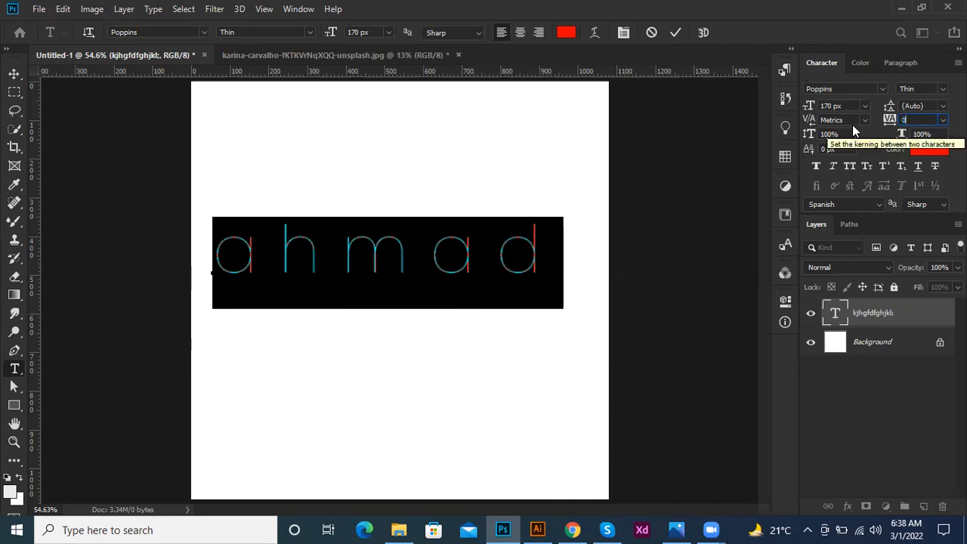
key("Return")
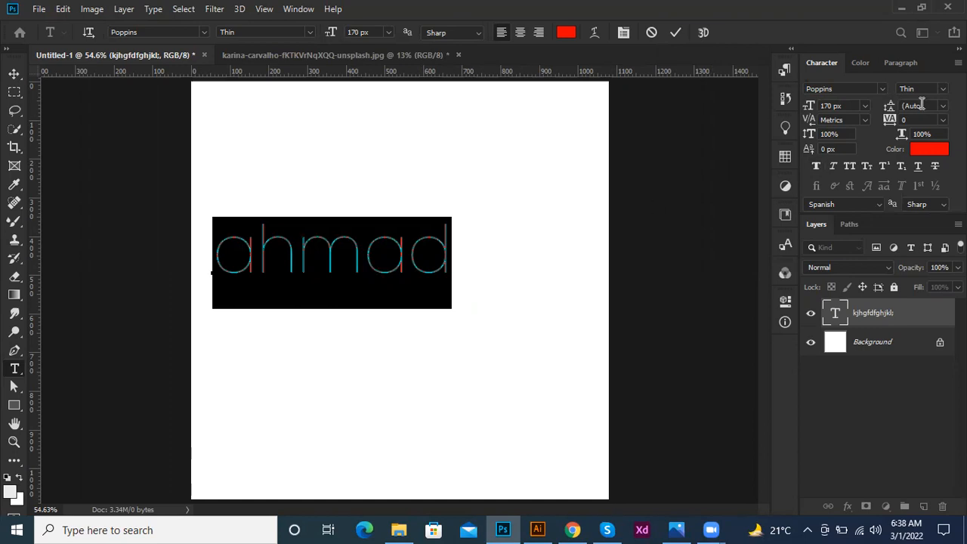
Set the vertical scale of the selected name to 150%
left_click(849, 134)
type("150")
key("Return")
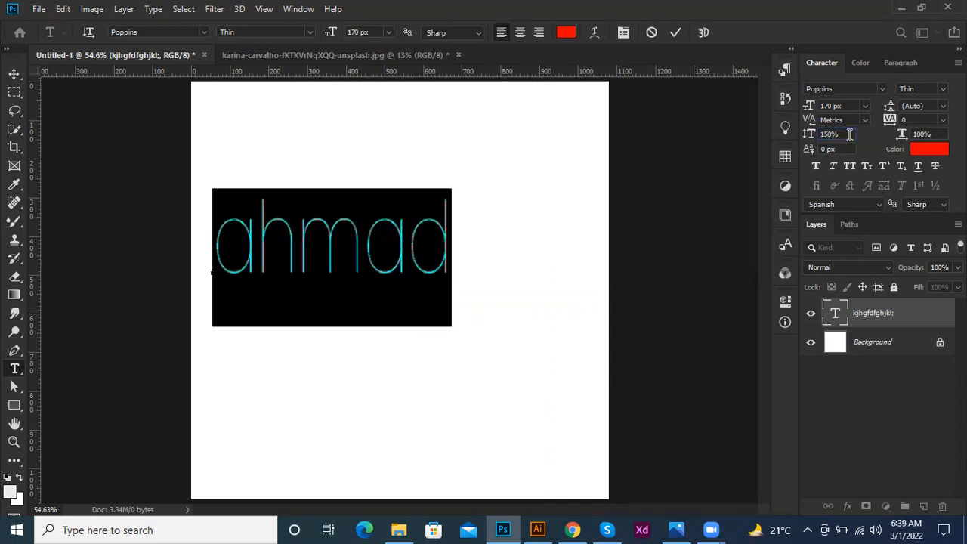
Undo the vertical scale change, try a horizontal scale of 600% on the selected name, and undo it
key("ctrl+z")
left_click(940, 134)
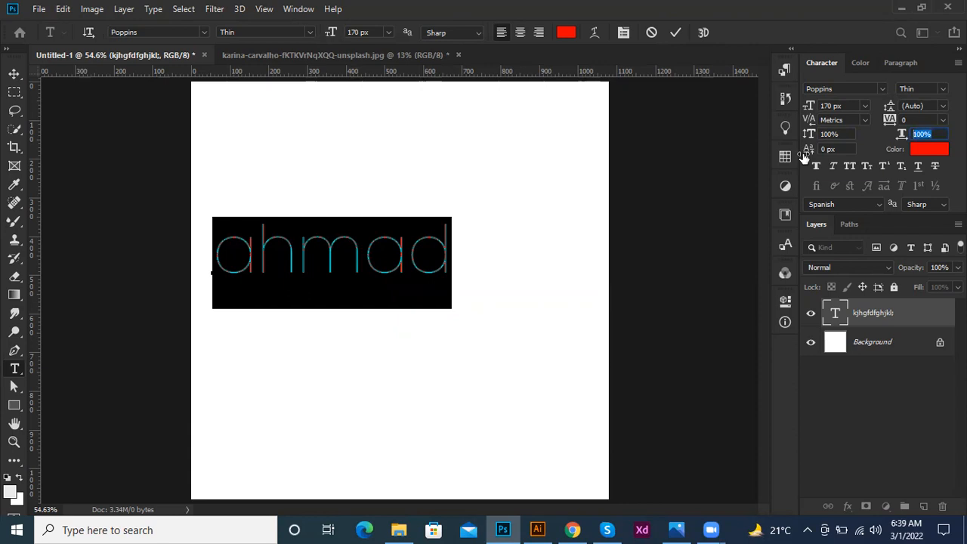
type("600")
key("Return")
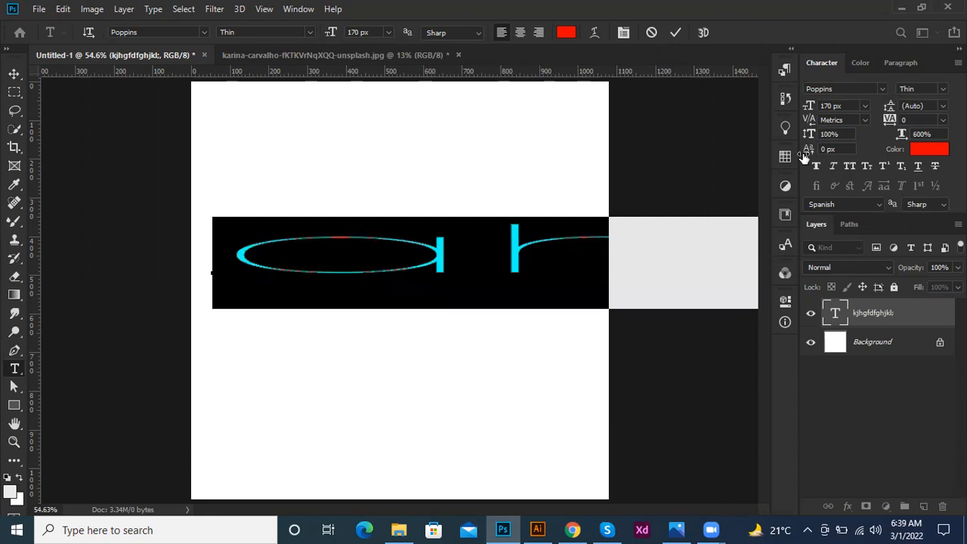
key("ctrl+z")
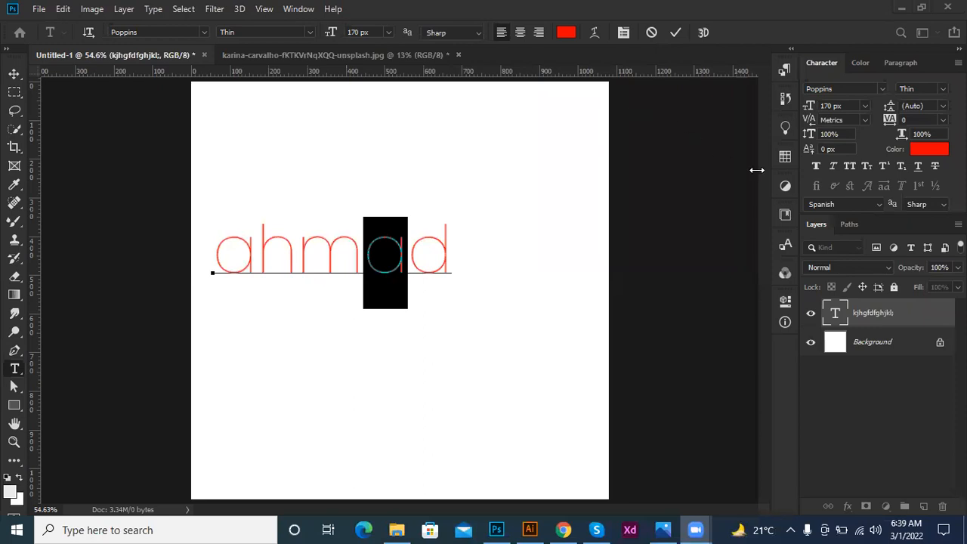
Try baseline shifts of 200 px and -200 px on the name's fourth letter, and cancel the text edit
left_click(698, 206)
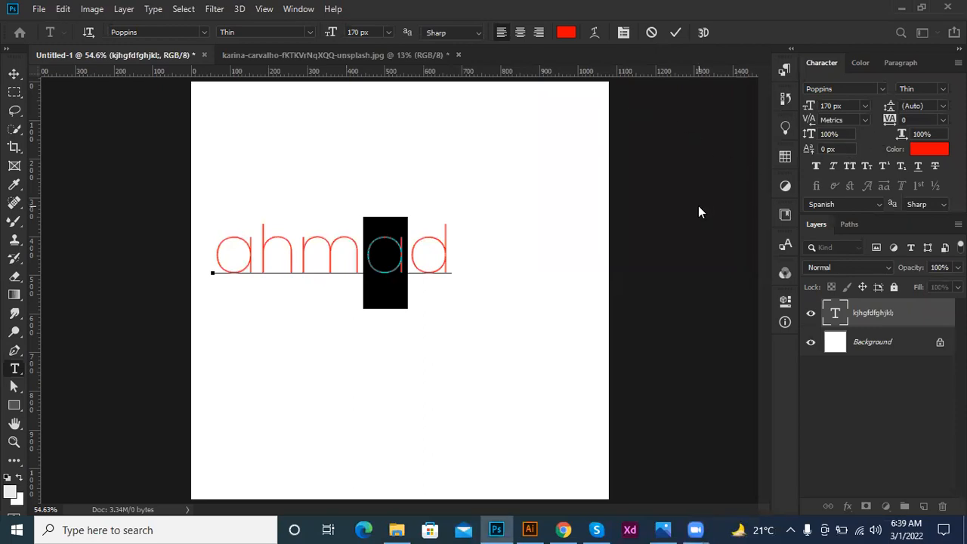
left_click_drag(839, 149, 784, 152)
scroll(826, 147, "down", 14)
scroll(826, 148, "down", 13)
type("200")
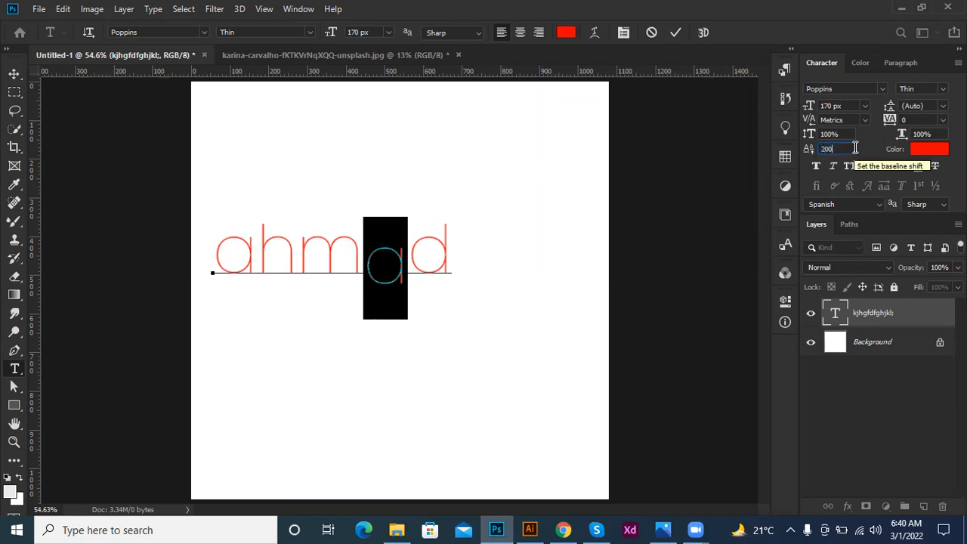
key("Return")
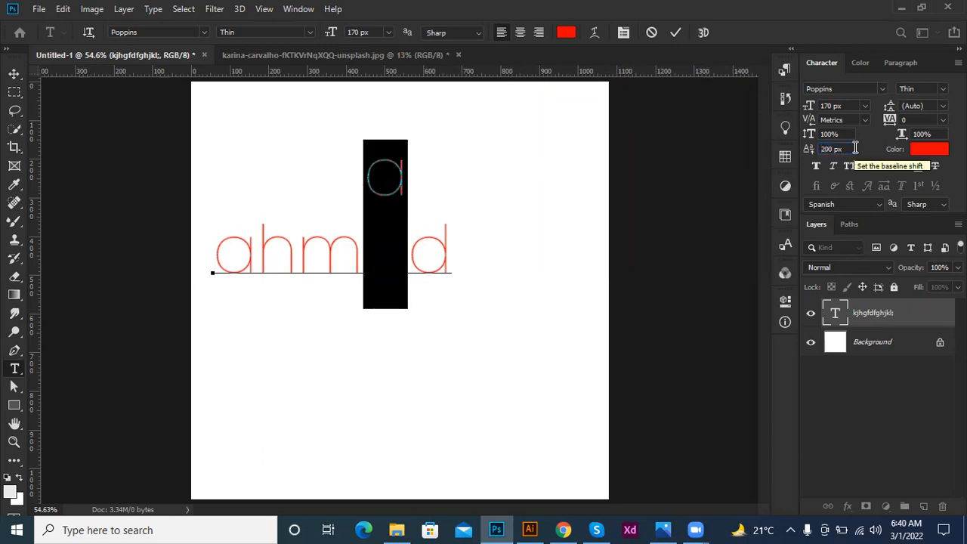
left_click_drag(851, 148, 741, 161)
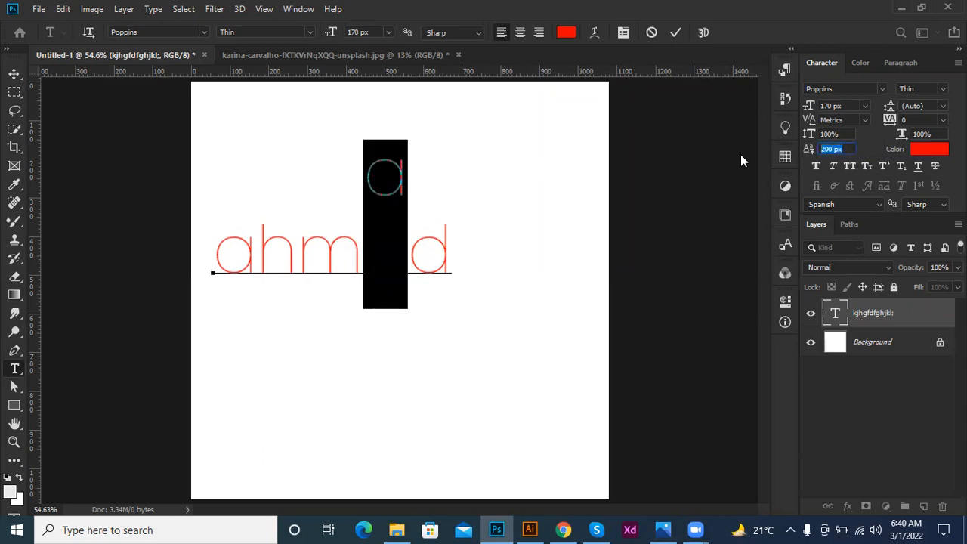
type("-200")
key("Return")
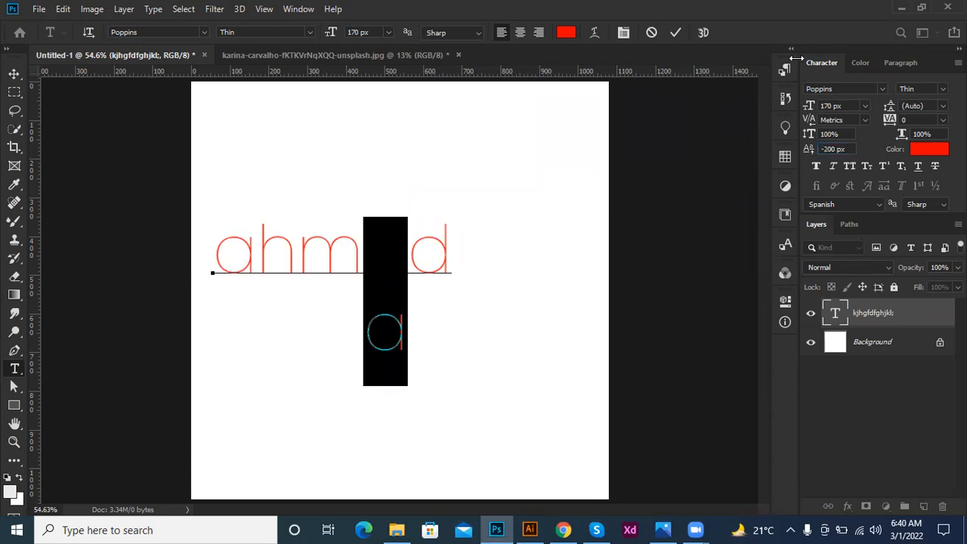
left_click(654, 32)
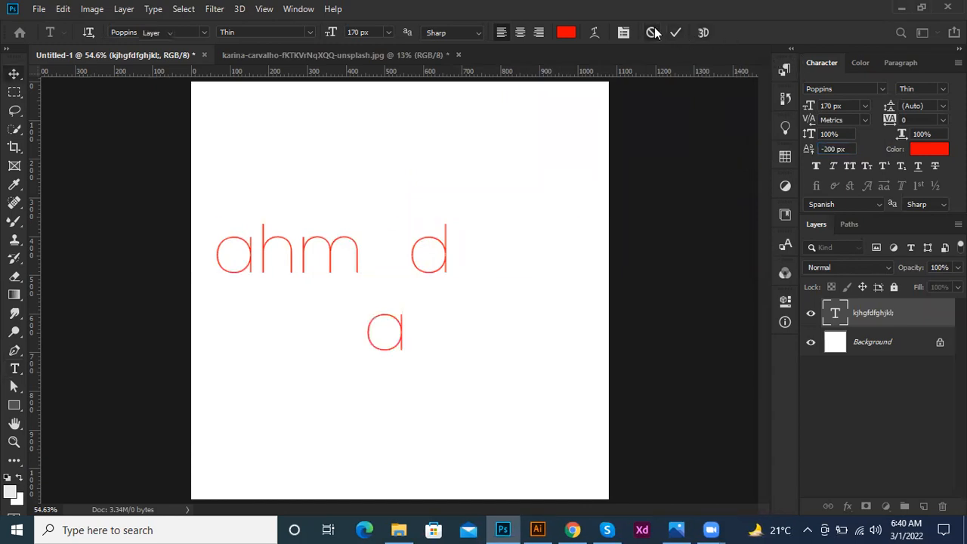
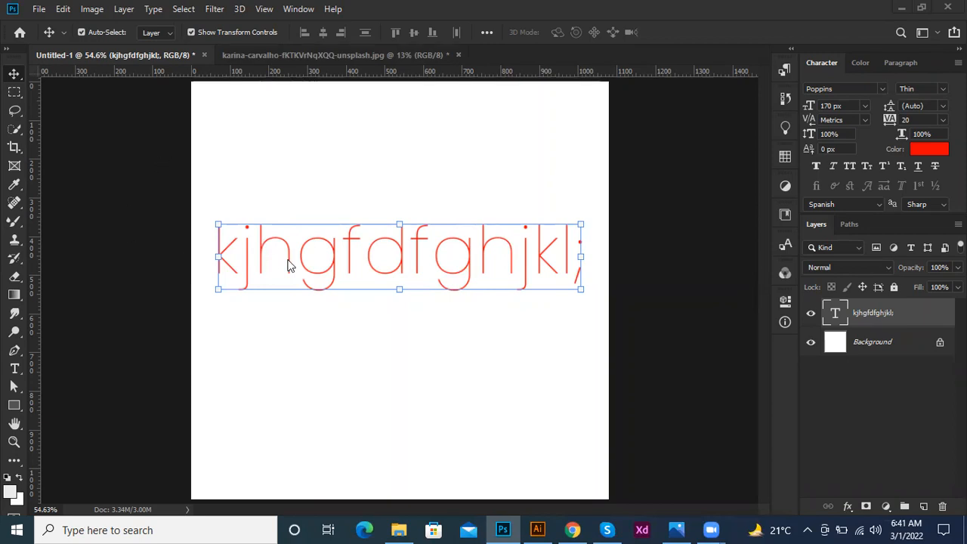
key("u")
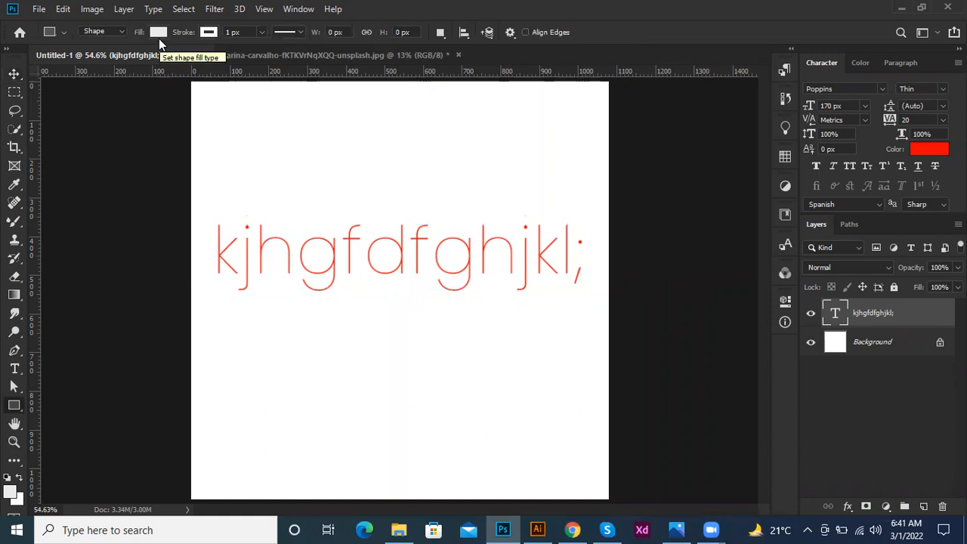
left_click(14, 74)
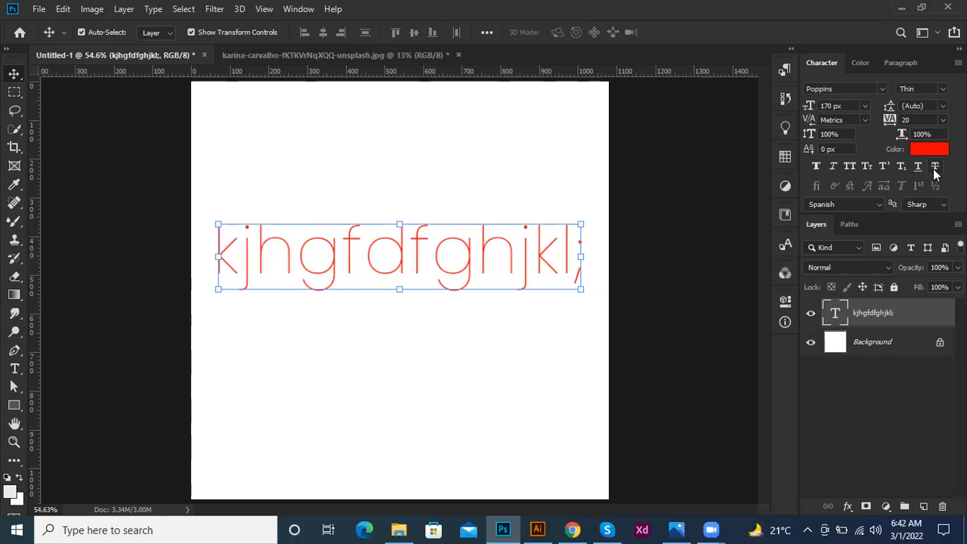
Try Faux Bold and Faux Italic on the text layer, switching each style off again
left_click(821, 162)
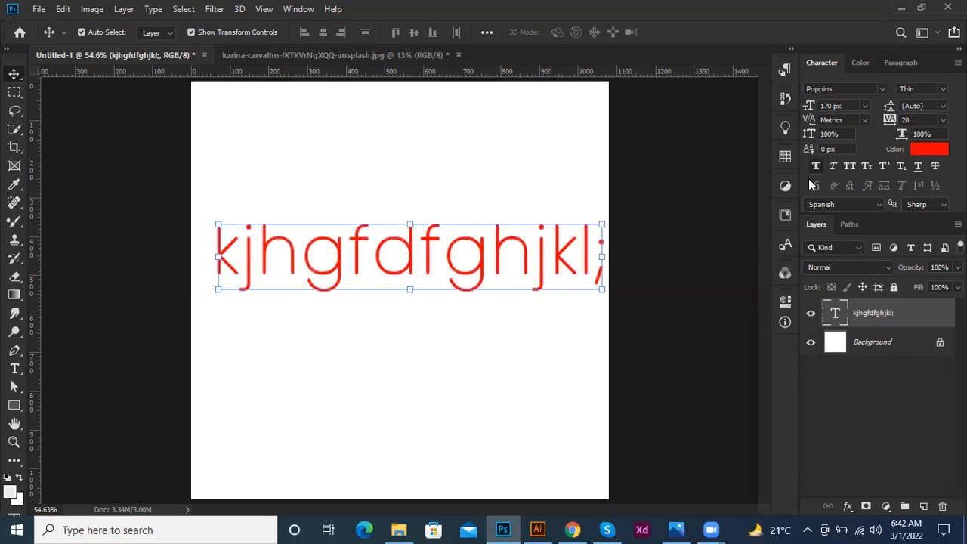
left_click(814, 167)
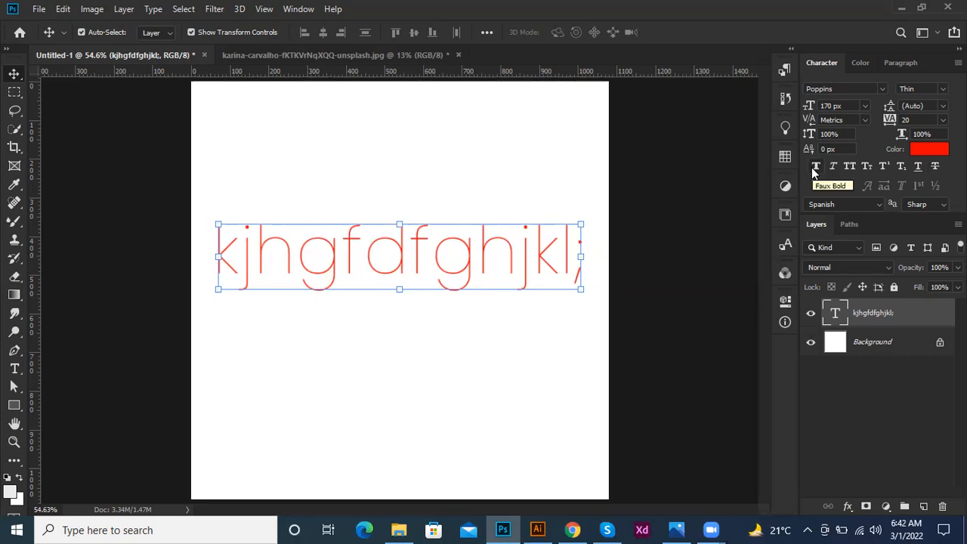
left_click(814, 167)
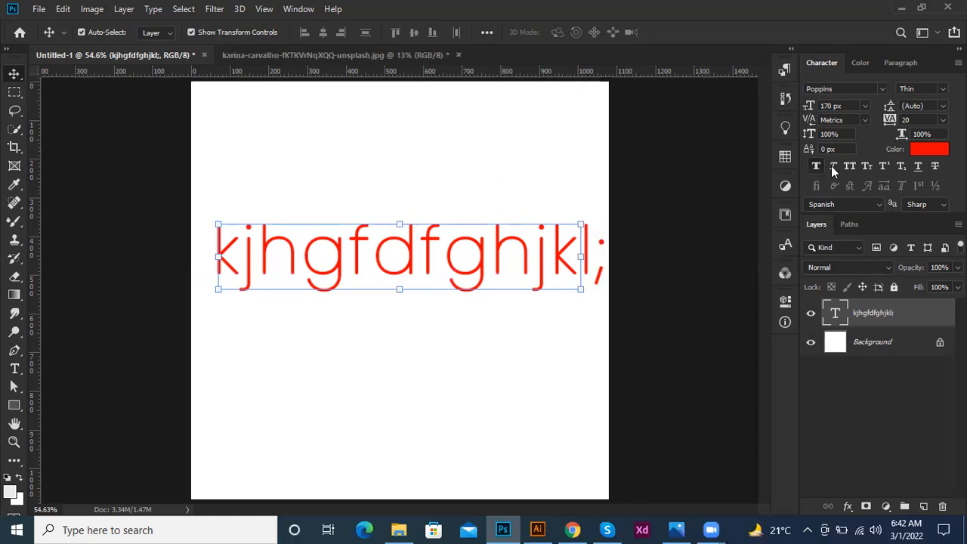
left_click(817, 166)
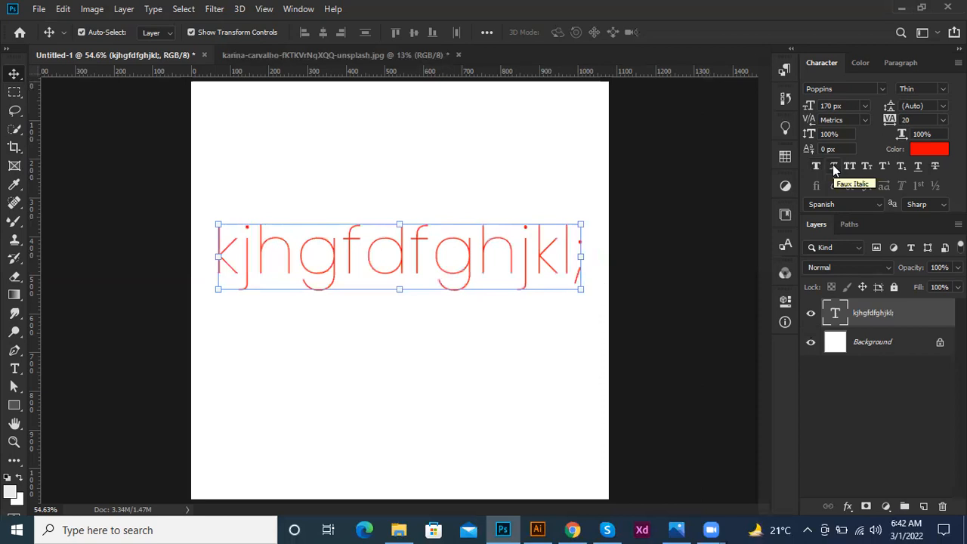
left_click(833, 165)
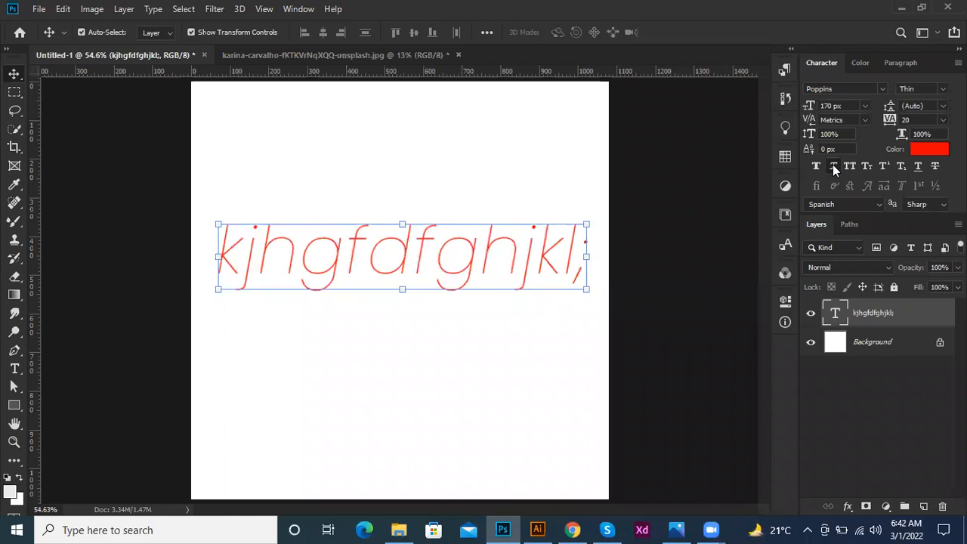
left_click(832, 165)
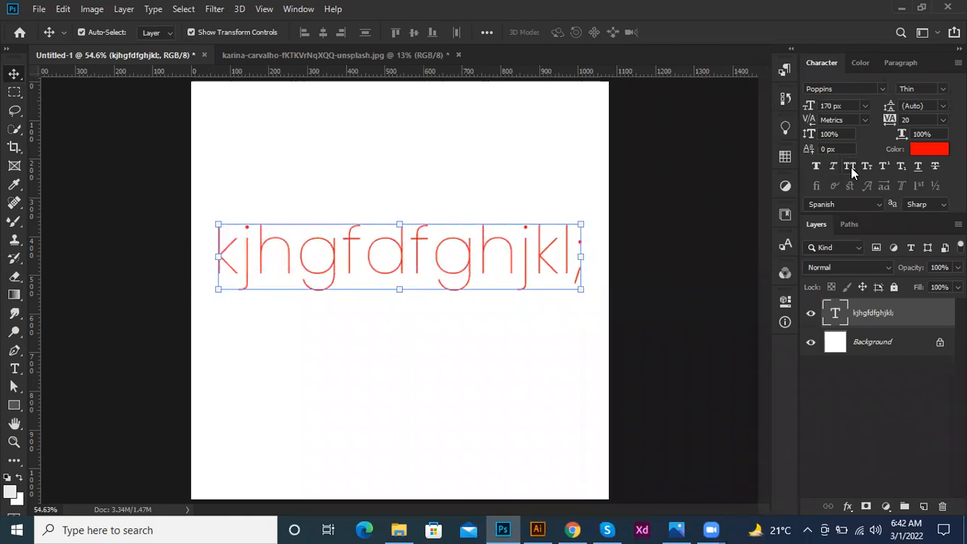
Try All Caps on the text layer, switch it off, and try Small Caps
left_click(851, 167)
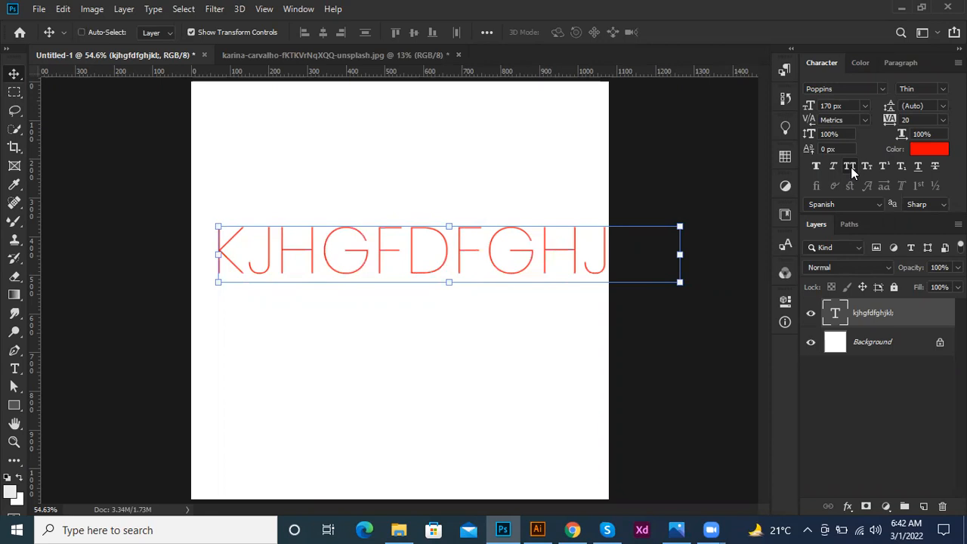
left_click(851, 167)
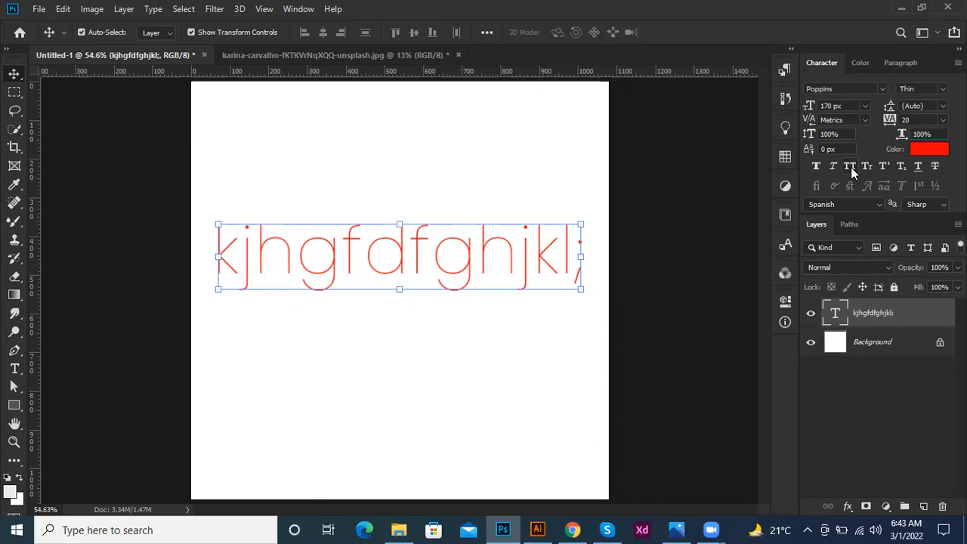
left_click(851, 167)
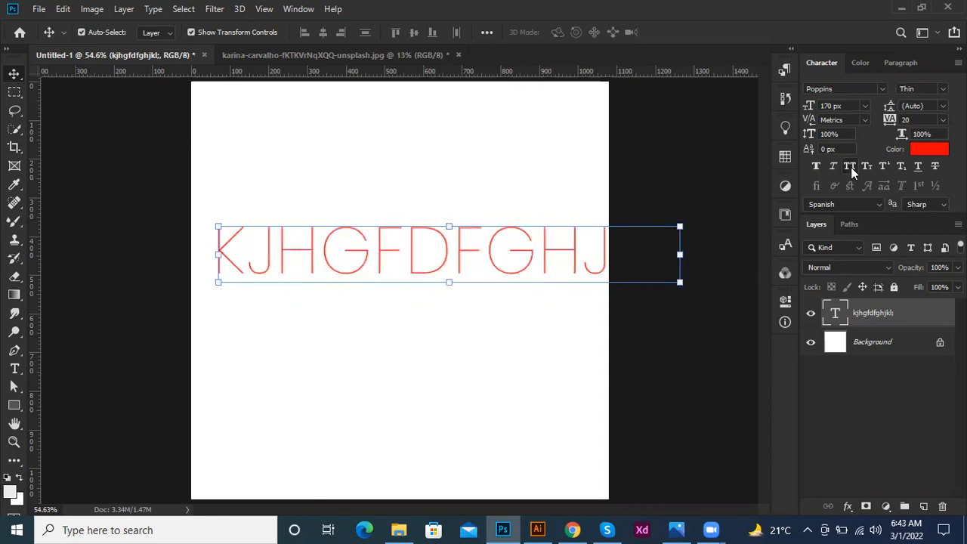
left_click(850, 167)
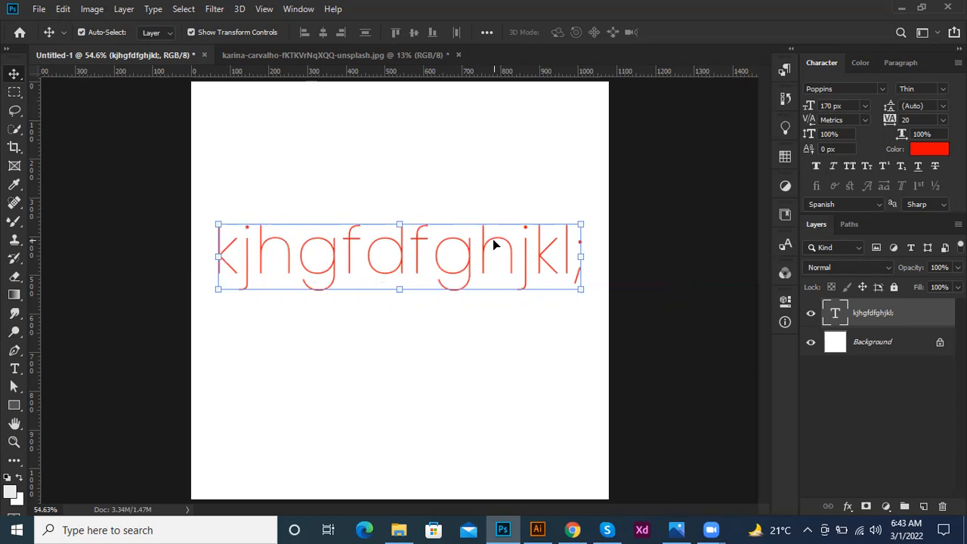
left_click(868, 168)
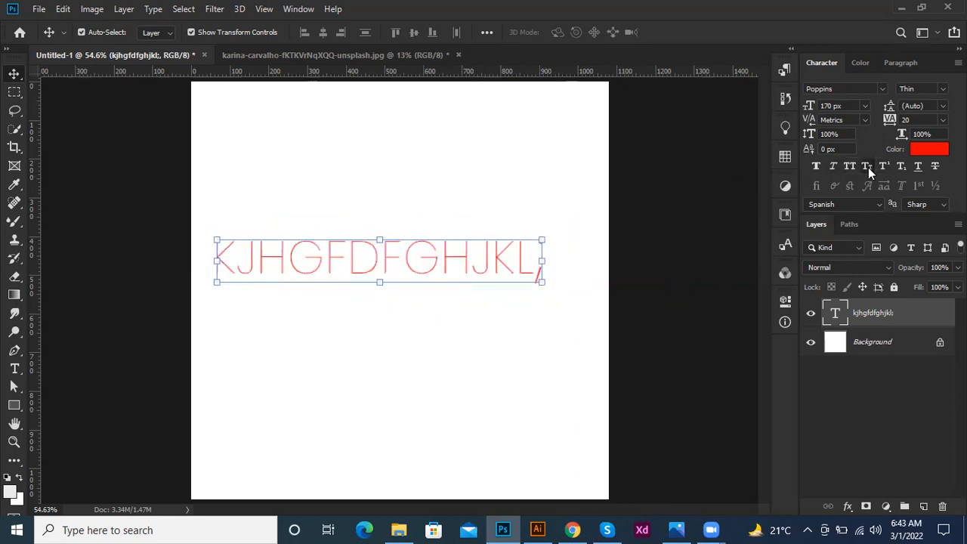
Replace the text layer with a new point text layer containing the placeholder text "Lorem Ipsum"
key("Delete")
key("t")
left_click(273, 271)
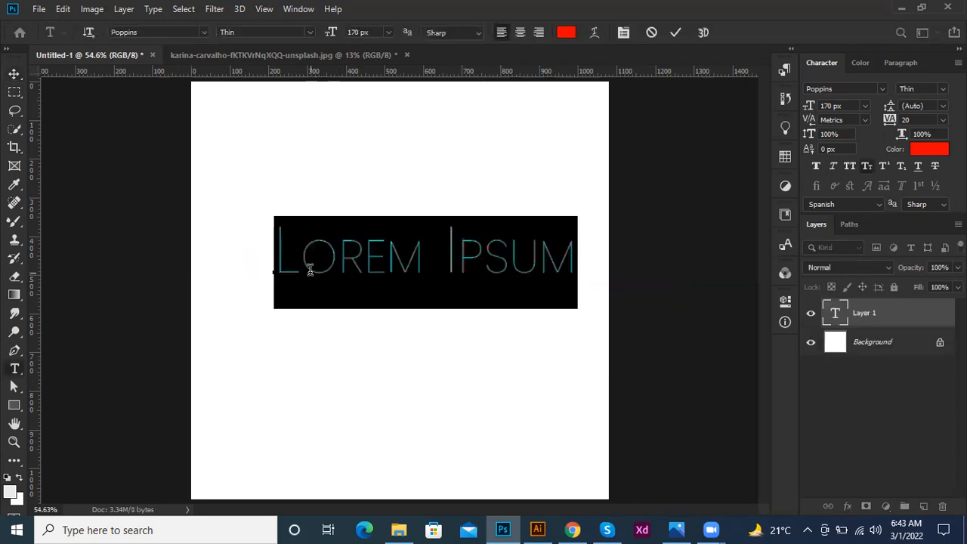
left_click(676, 33)
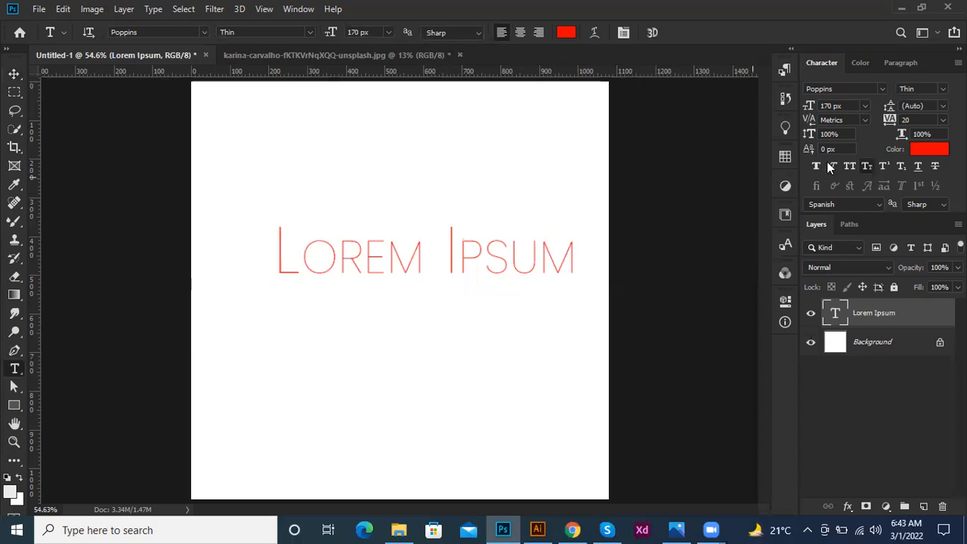
Turn off Small Caps for the Lorem Ipsum text and move it to the left edge of the canvas
key("ctrl+shift+h")
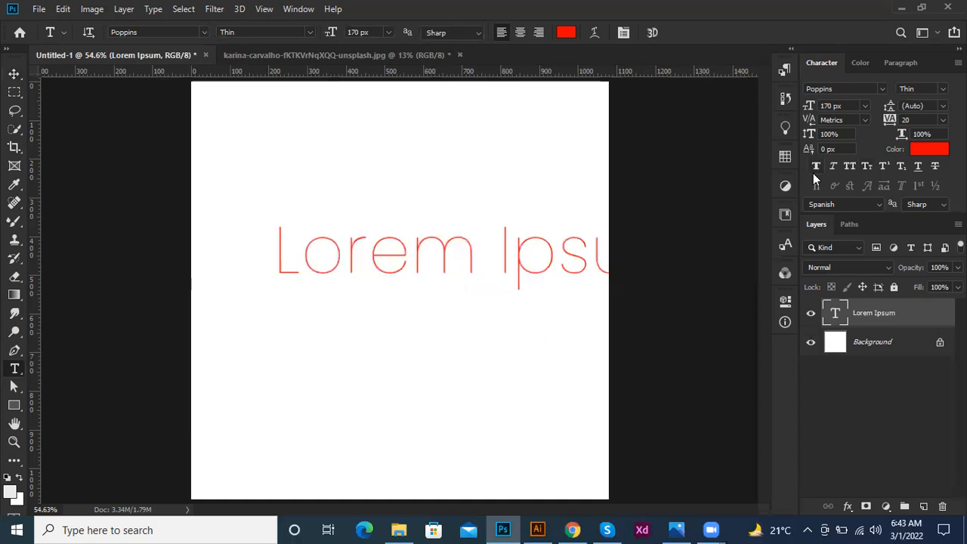
key("ctrl+Return")
key("v")
left_click_drag(371, 249, 351, 253)
key("t")
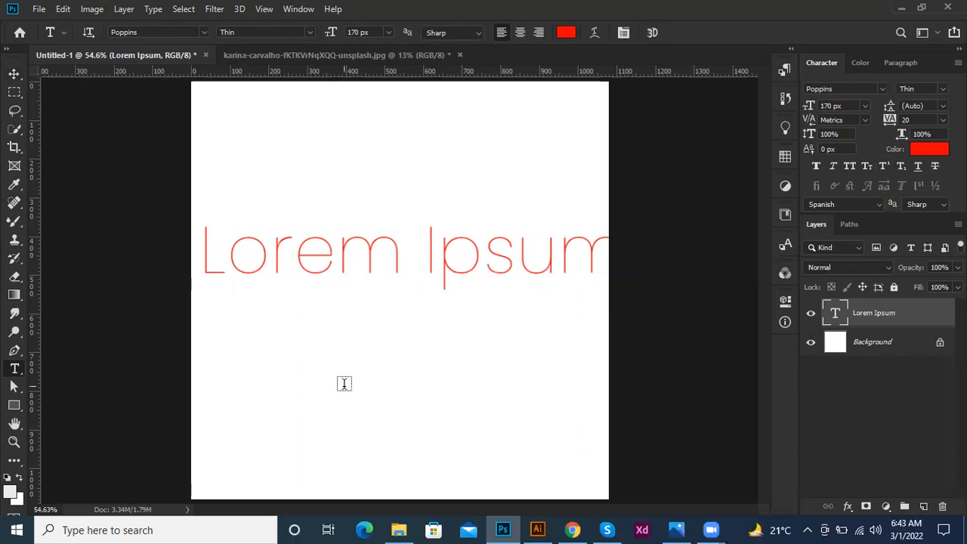
Add a separate text layer reading "10PM" below the Lorem Ipsum text
left_click(344, 383)
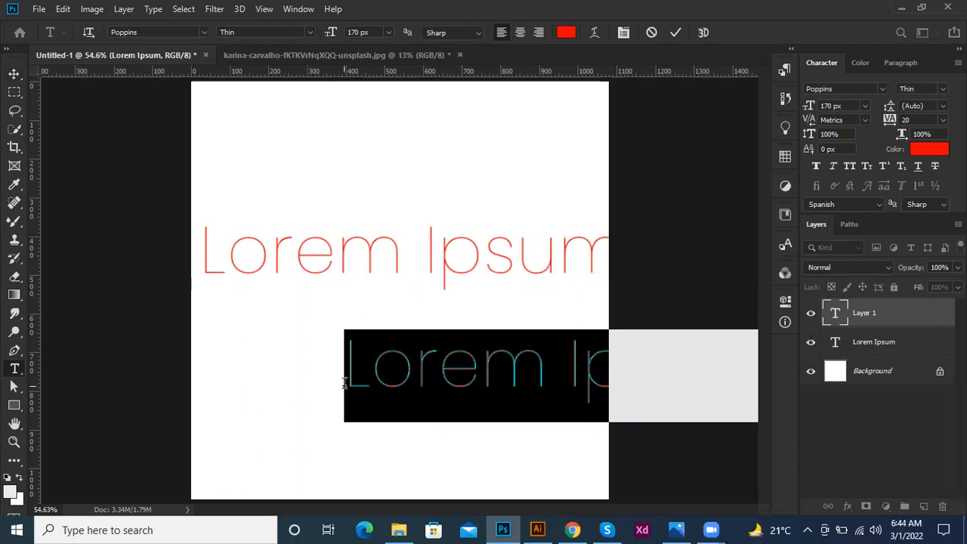
type("10pm")
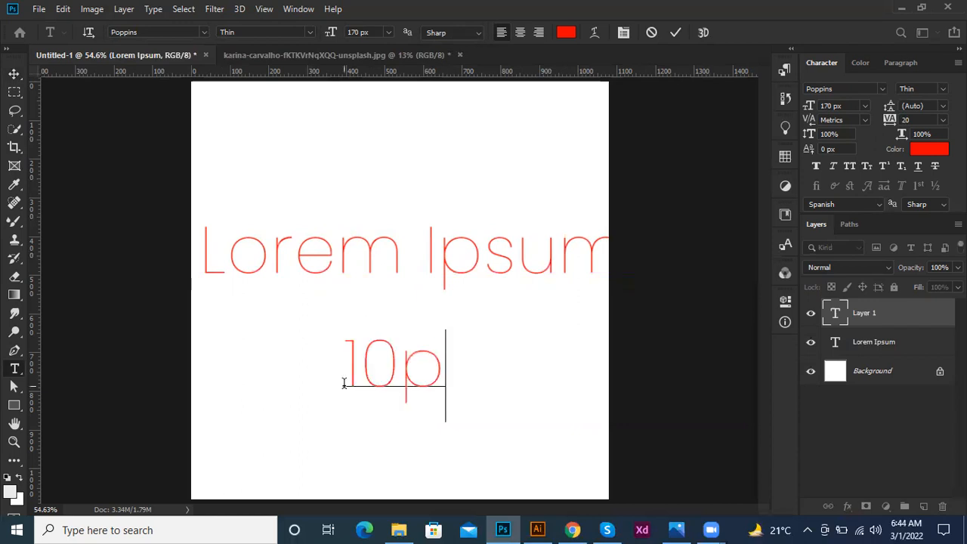
key("Left")
key("Left")
key("Delete")
key("Delete")
type("PM")
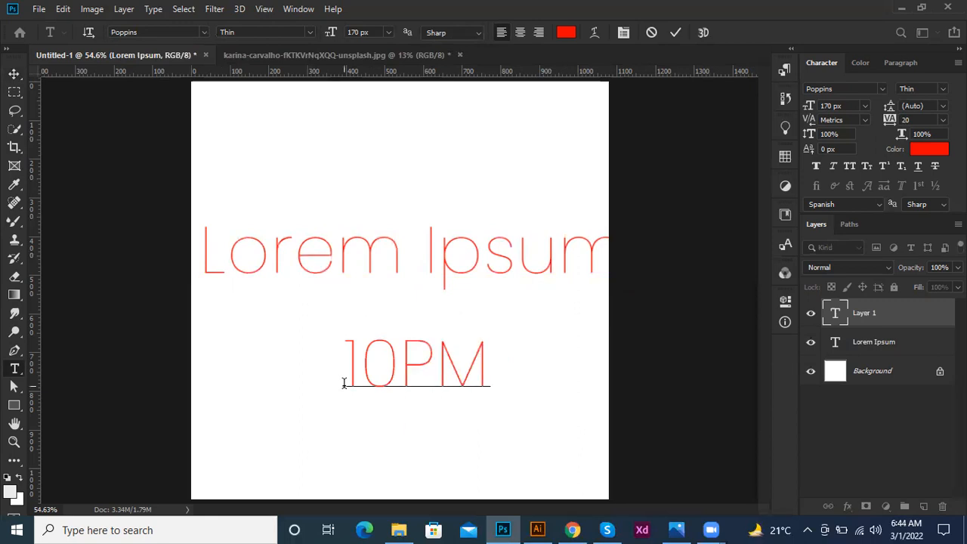
key("ctrl+Return")
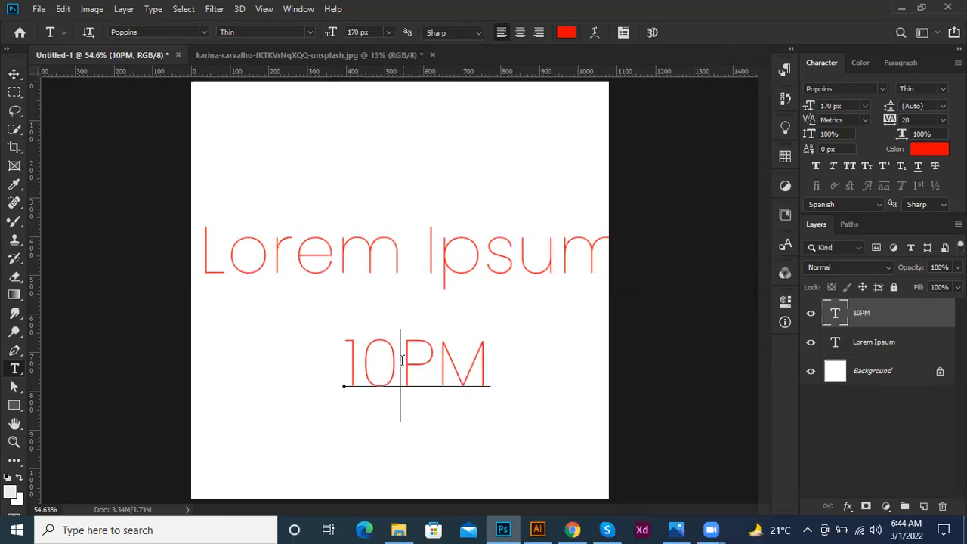
Try Superscript on the letters "PM" of 10PM, change them to Subscript, and add Faux Italic
left_click_drag(400, 360, 482, 360)
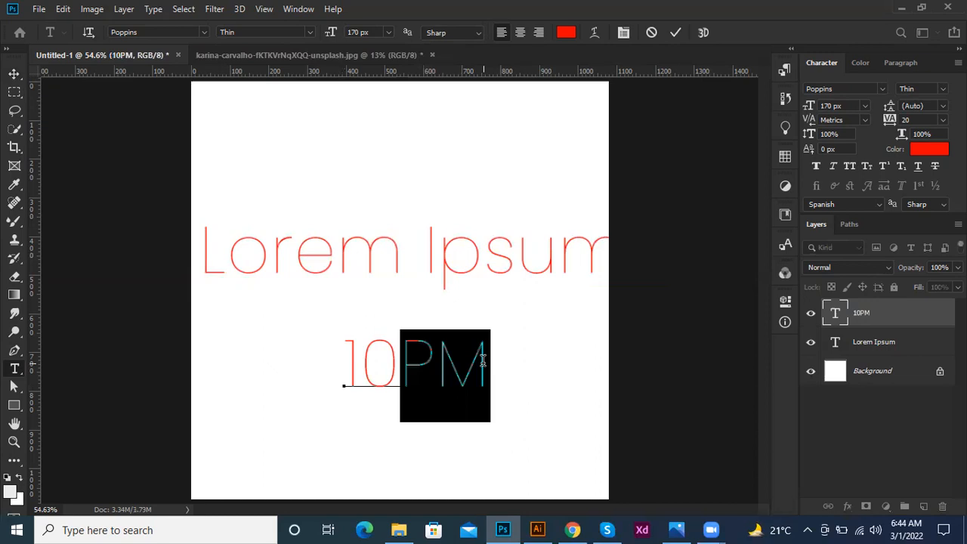
left_click(881, 167)
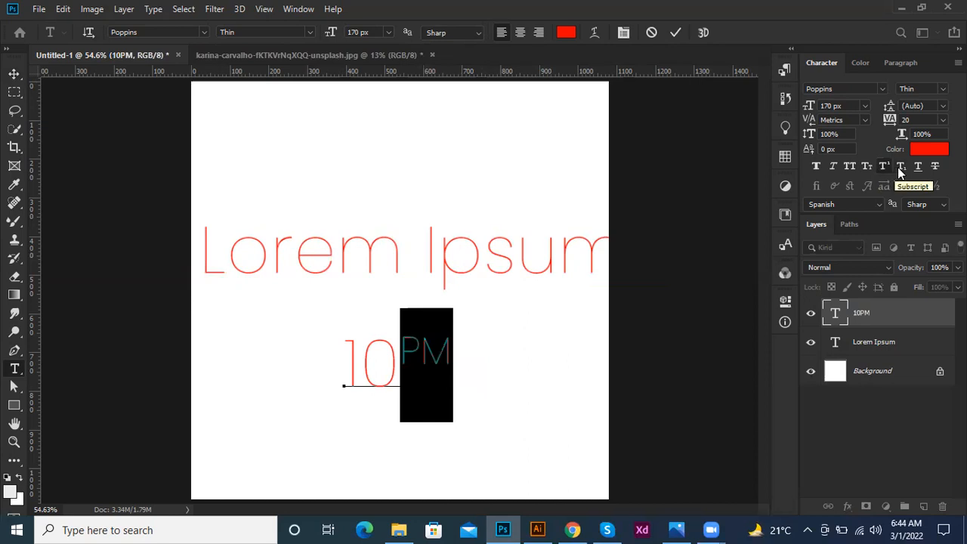
left_click(899, 170)
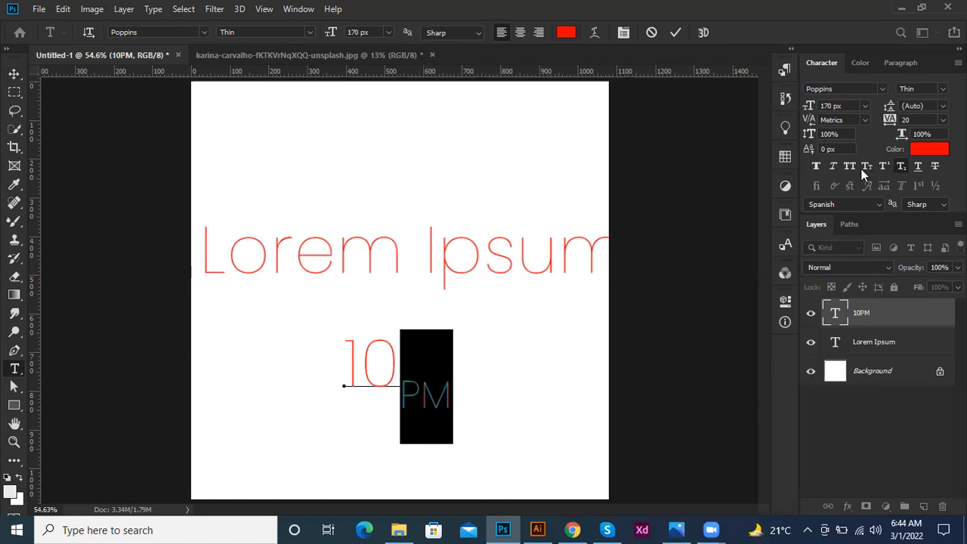
left_click(833, 166)
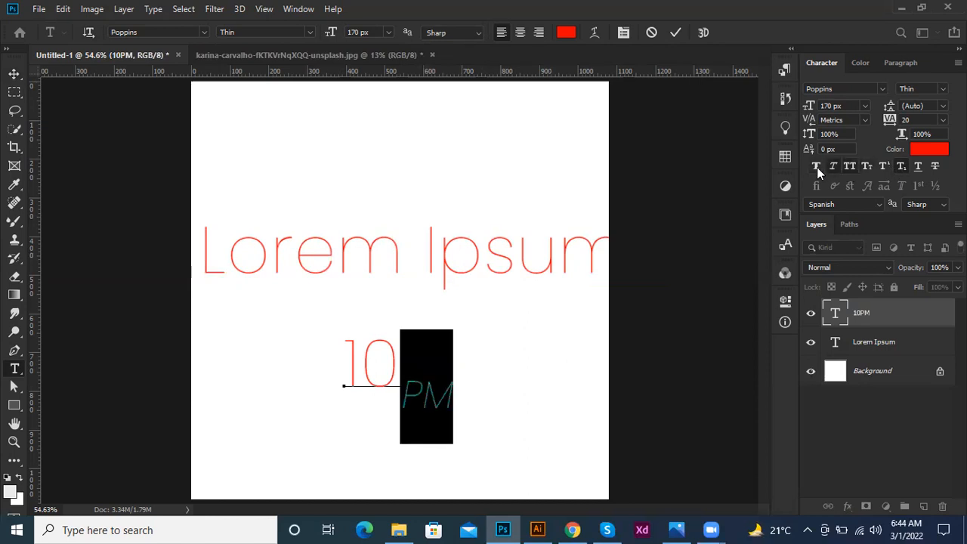
Remove Faux Italic from the letters "PM" of 10PM, try Superscript, return them to normal position and commit the text
left_click(817, 167)
left_click(831, 167)
left_click(888, 164)
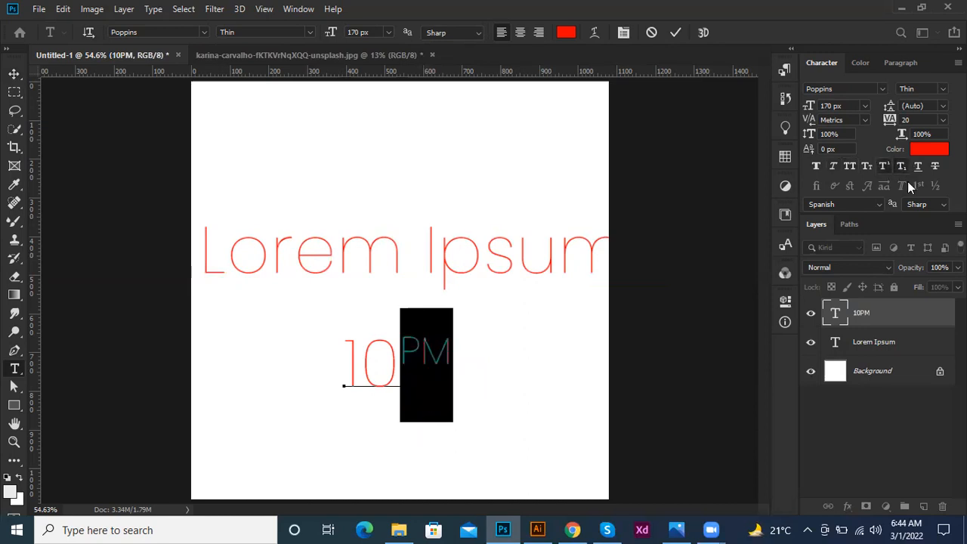
left_click(900, 164)
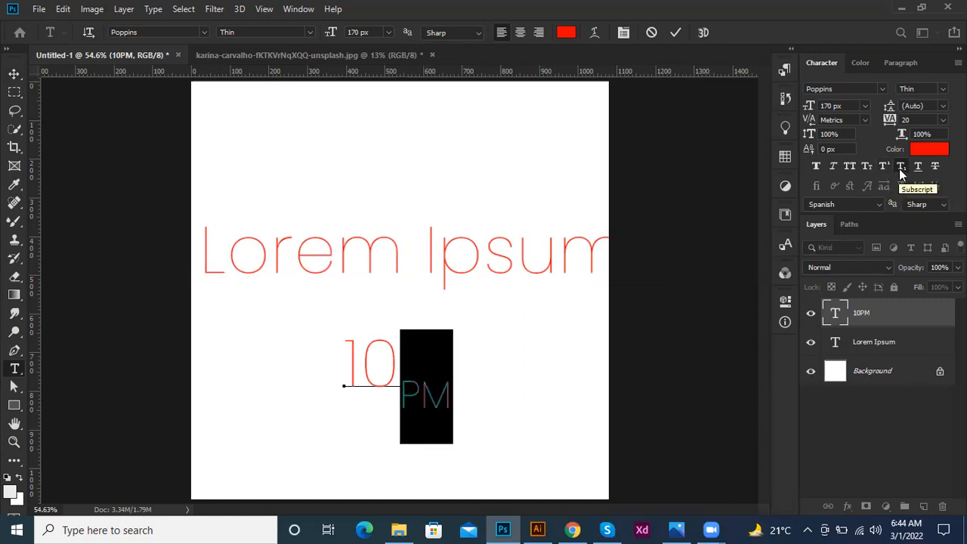
left_click(900, 166)
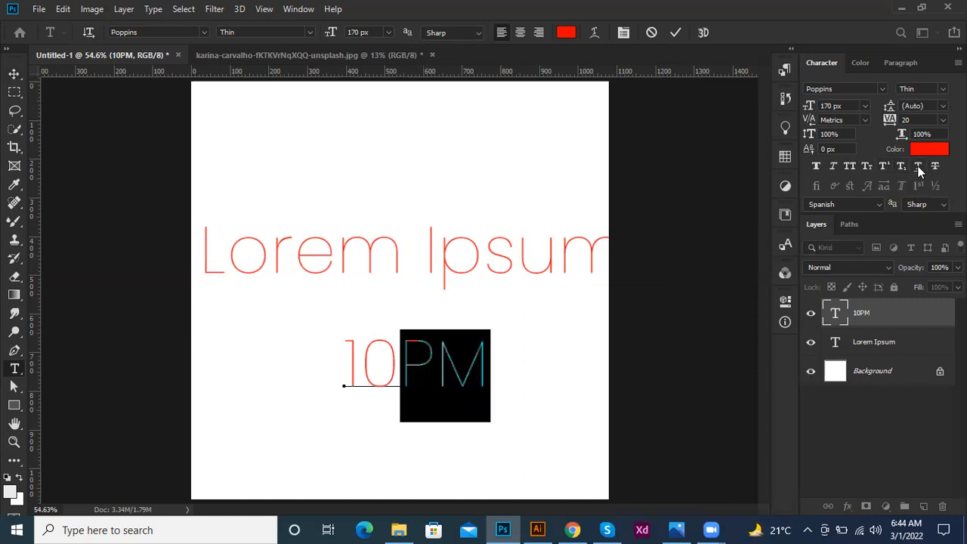
left_click(396, 372)
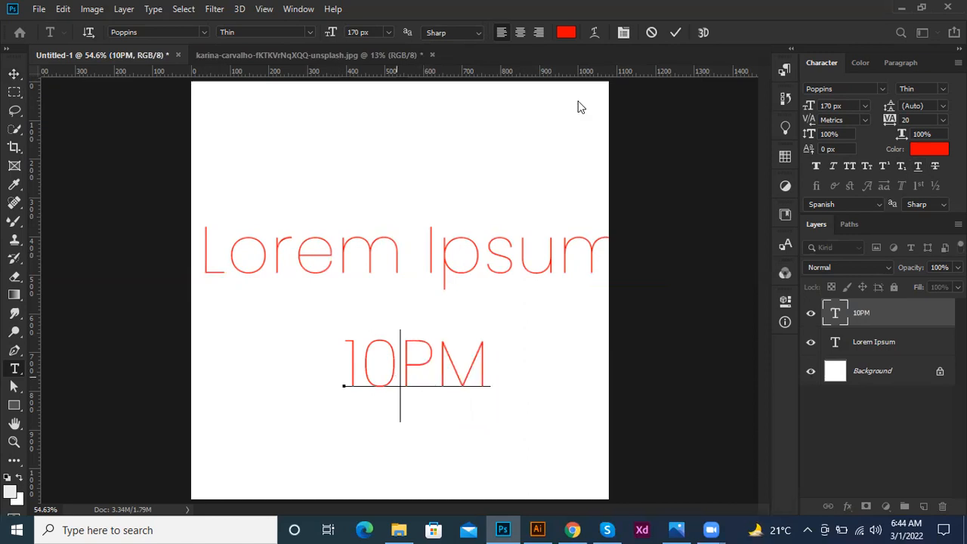
left_click(675, 31)
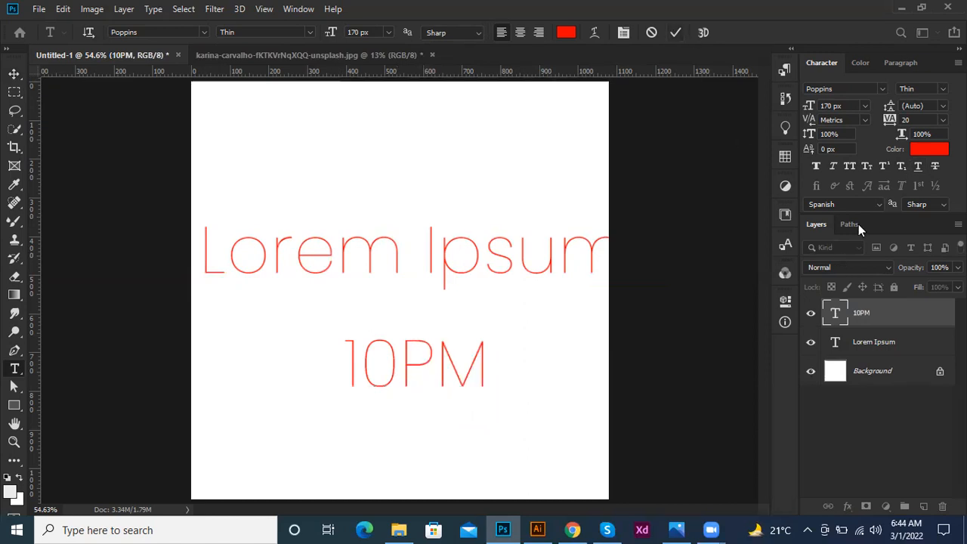
Try Underline and Strikethrough on the whole 10PM text layer, and turn both off again
left_click(917, 166)
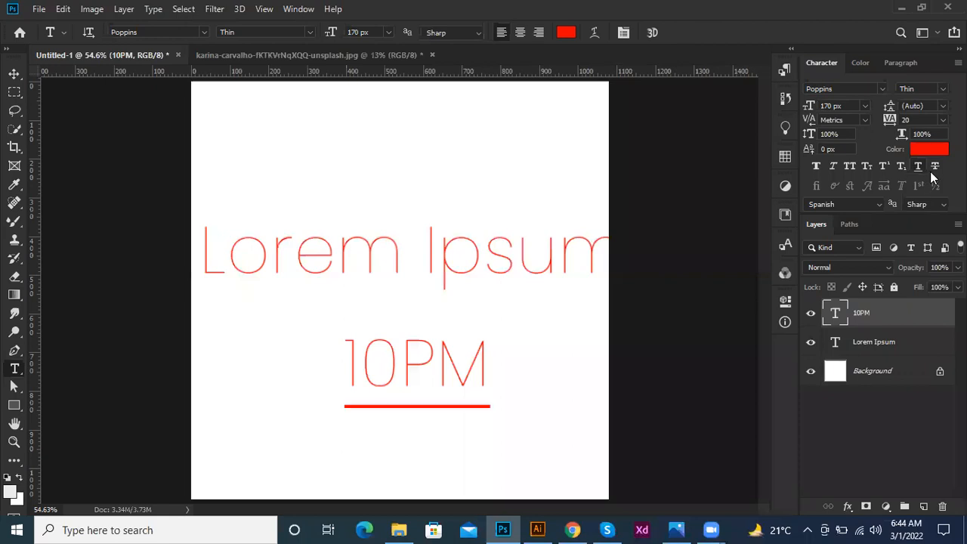
left_click(934, 168)
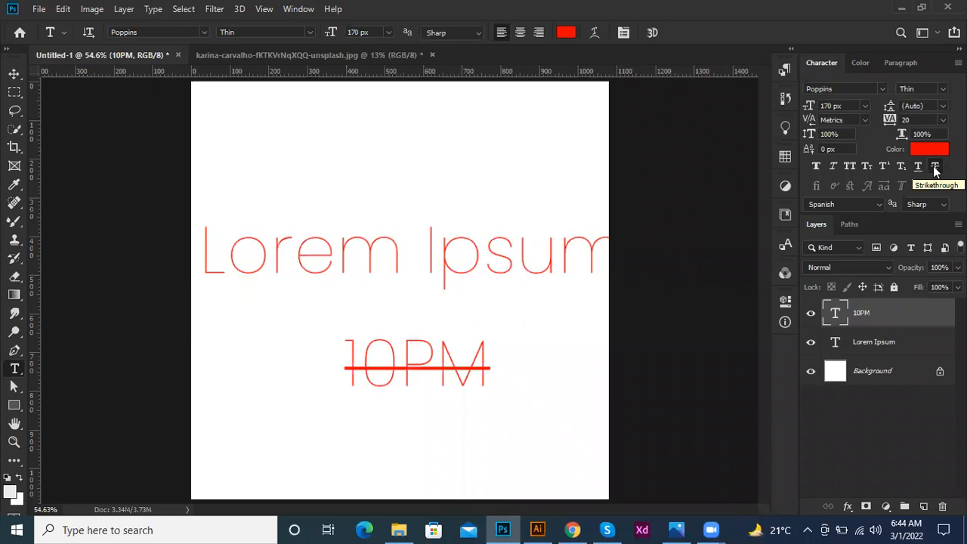
left_click(935, 167)
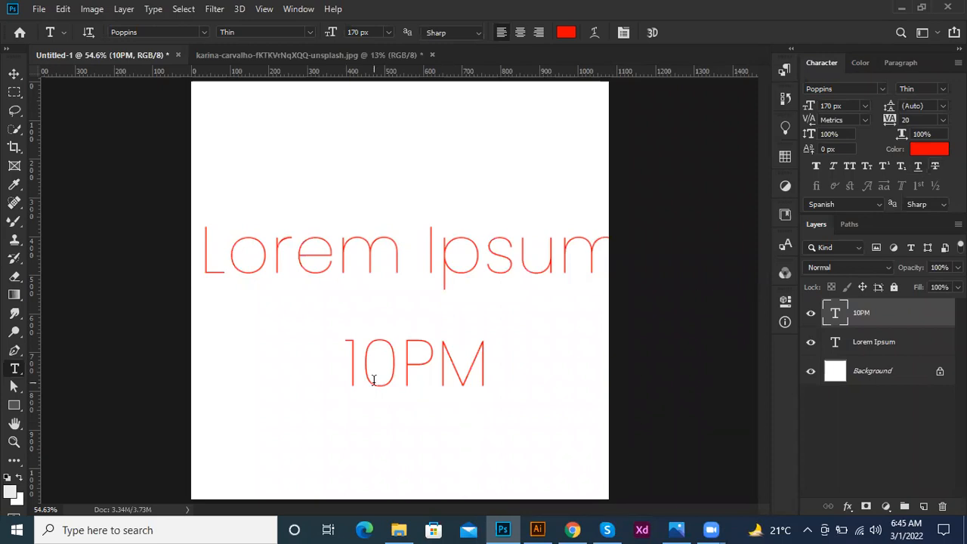
Delete the 10PM and Lorem Ipsum text layers so that only the Background layer is left
key("v")
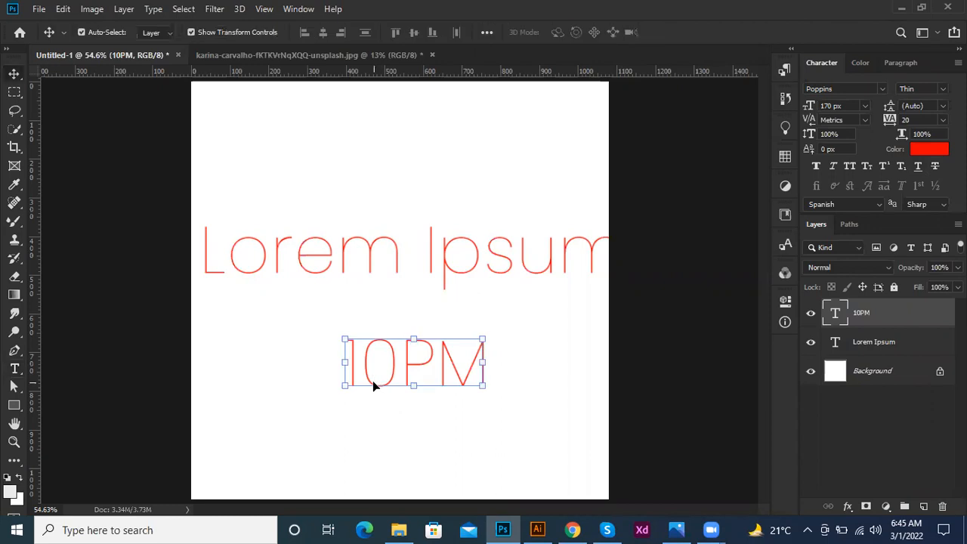
key("Delete")
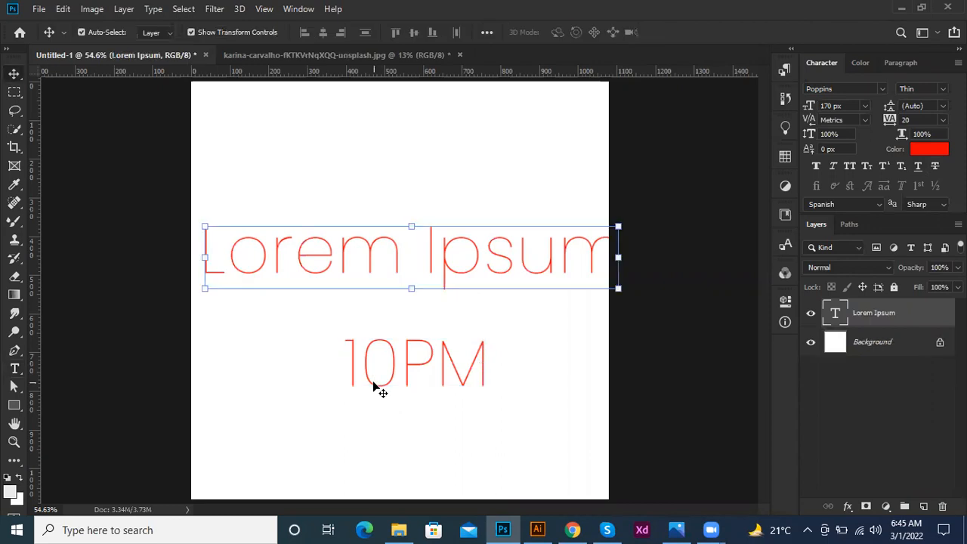
left_click_drag(395, 259, 387, 244)
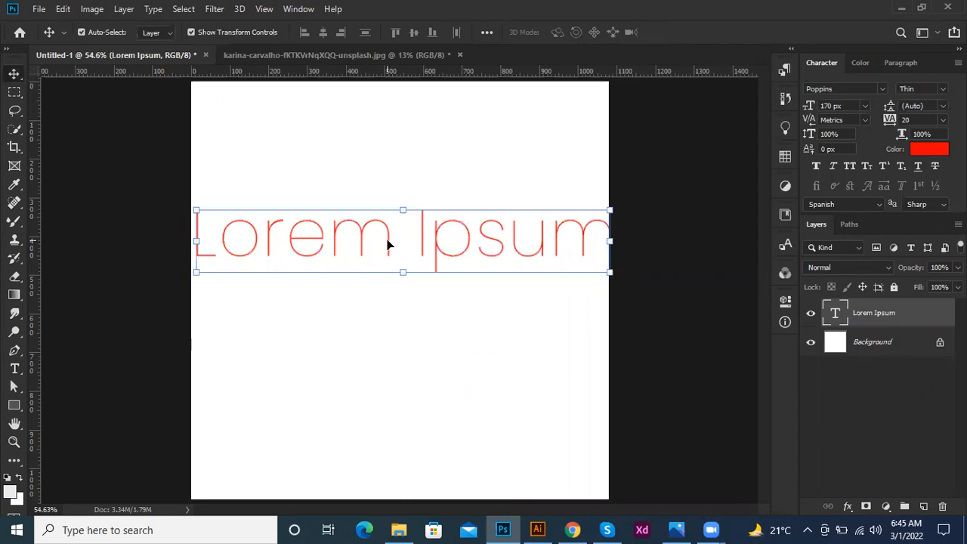
key("t")
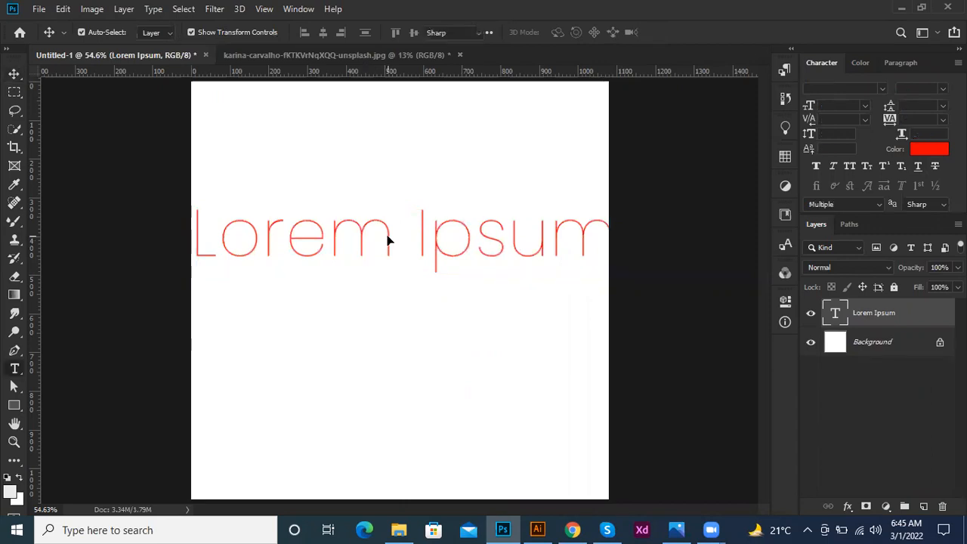
left_click(388, 232)
key("Escape")
key("v")
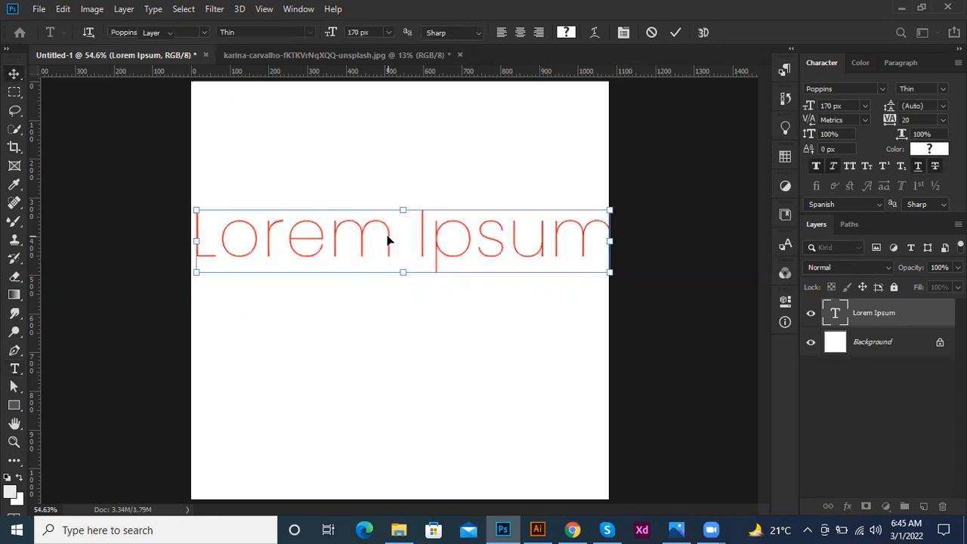
key("Delete")
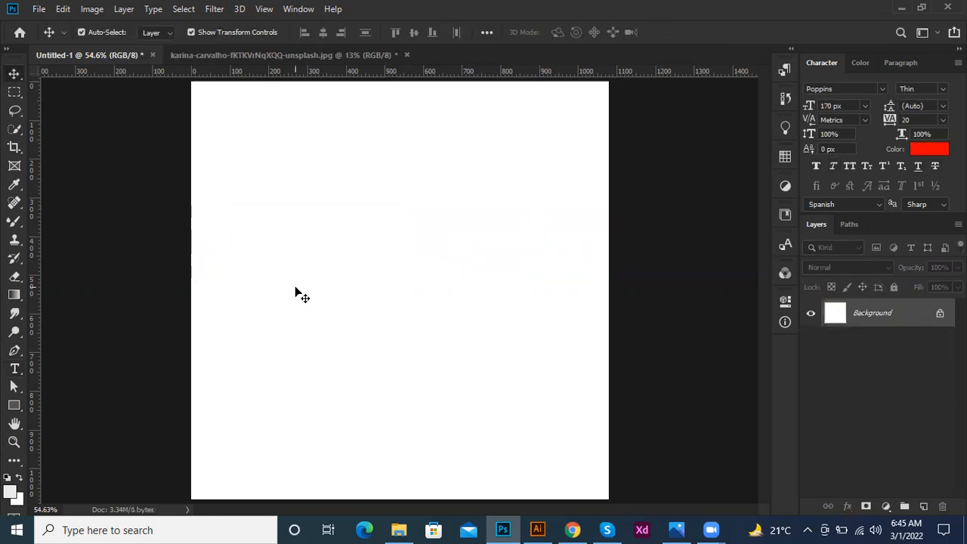
Create a paragraph text box about 963 × 833 px on the canvas and set its placeholder text to 70 px
key("t")
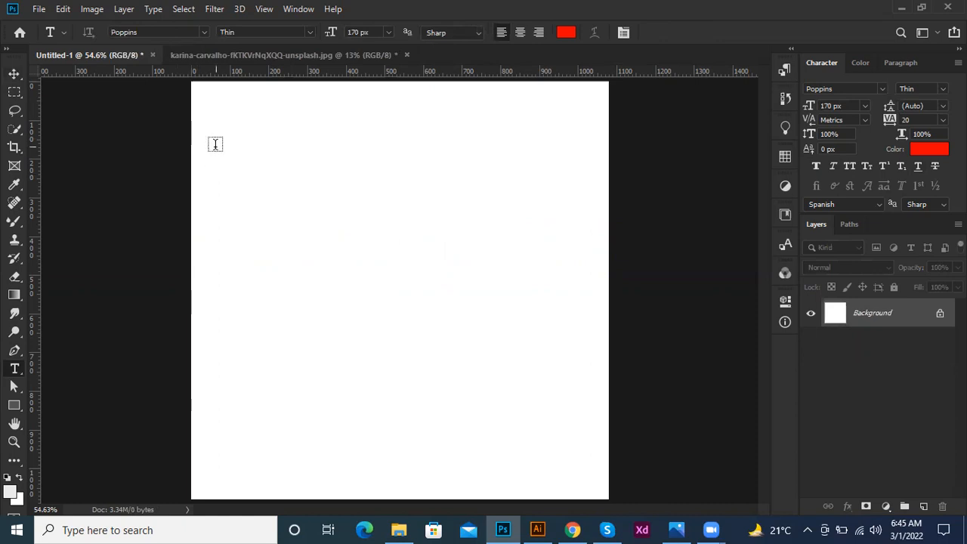
left_click_drag(215, 145, 588, 466)
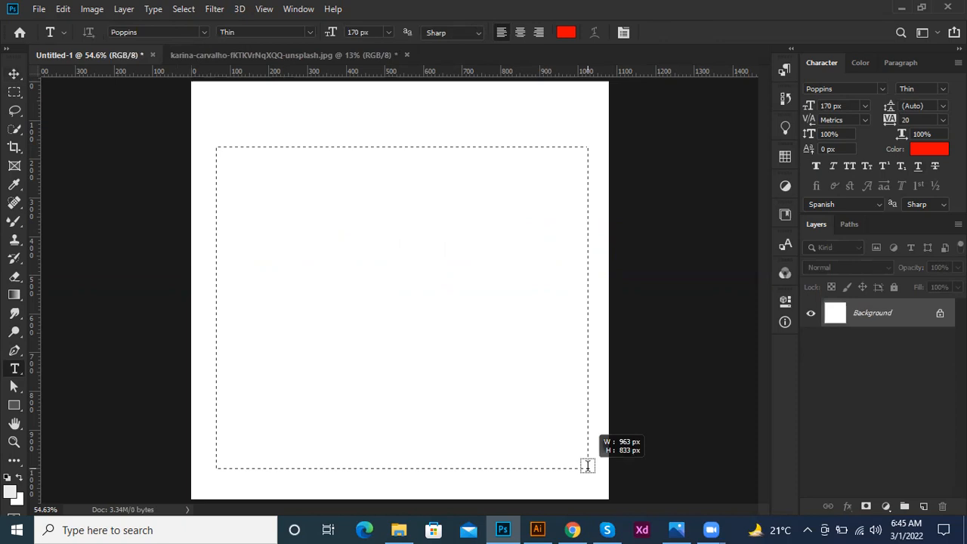
left_click_drag(588, 466, 588, 466)
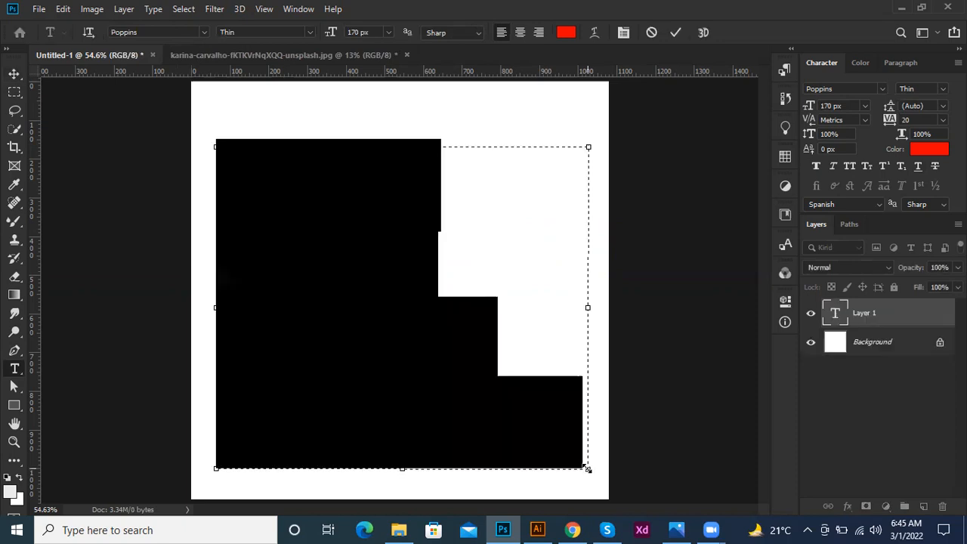
left_click(846, 107)
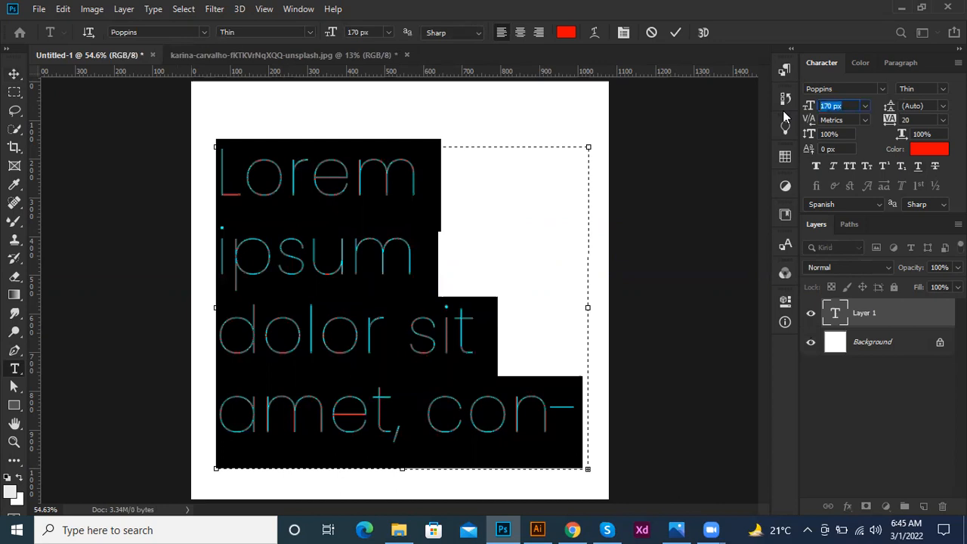
type("70")
key("Return")
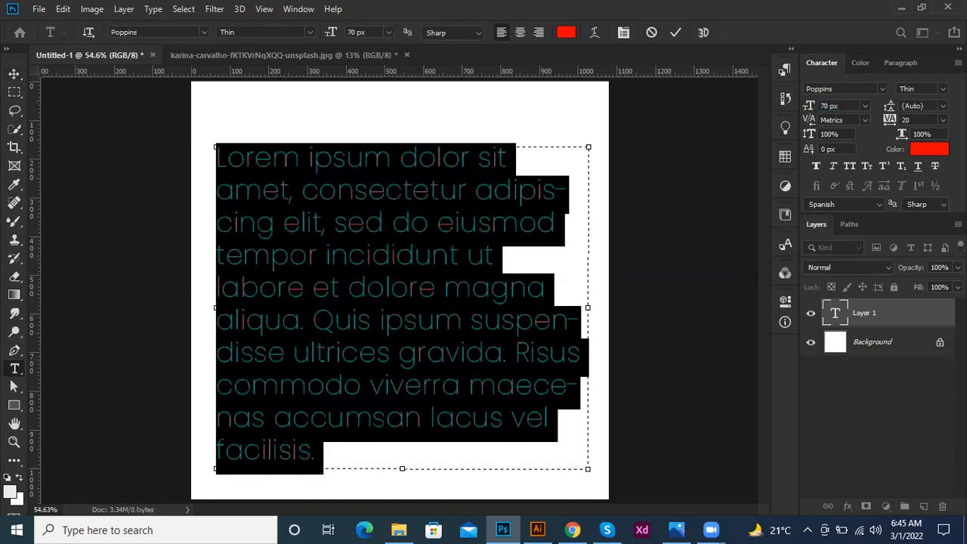
Set the paragraph's leading to 40 px, raise it gradually to 60 px and commit the text
left_click(929, 106)
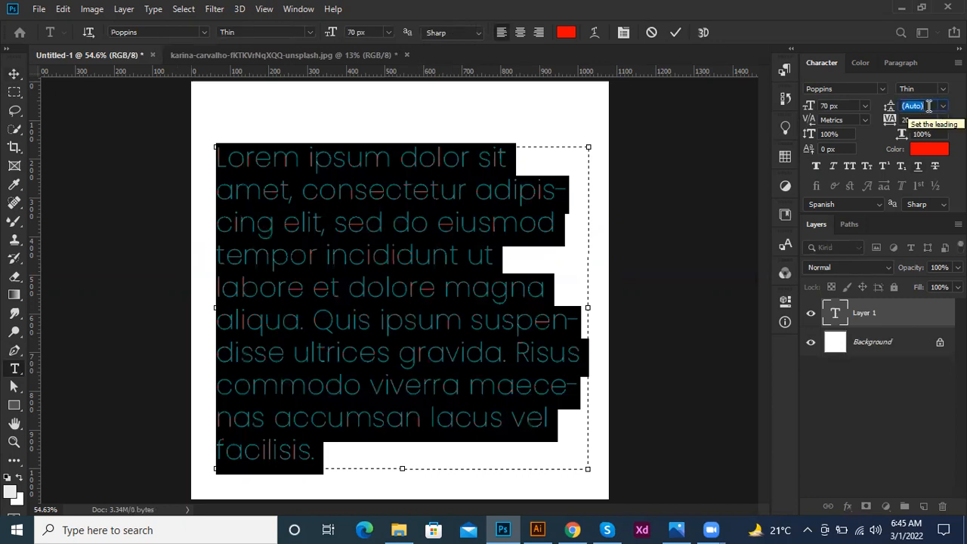
type("40 px")
key("Return")
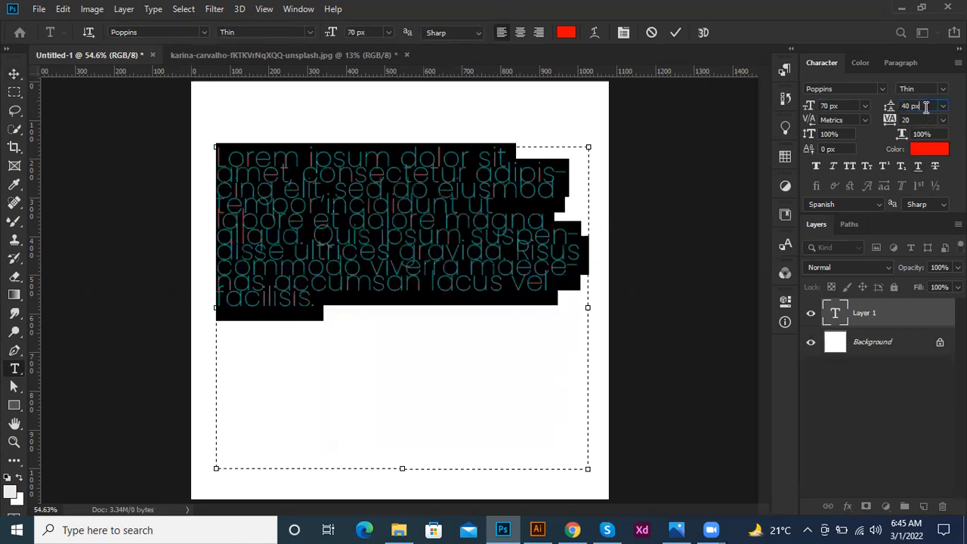
key("Up")
key("Up")
key("Up")
key("Up")
key("Up")
key("Up")
key("Up")
key("Up")
key("Up")
key("Up")
key("Up")
key("Up")
key("Up")
key("Up")
key("Up")
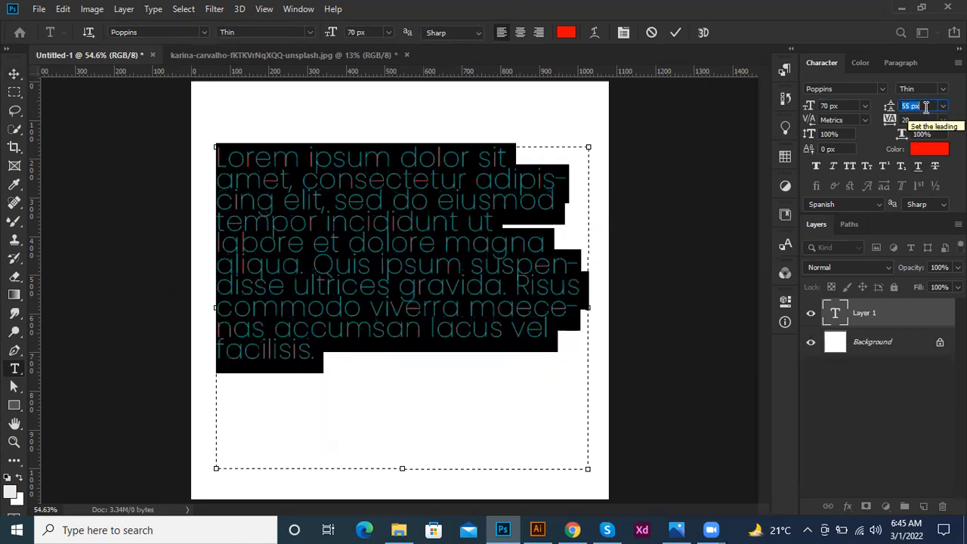
key("Up")
key("Up")
key("Up")
key("Up")
key("Up")
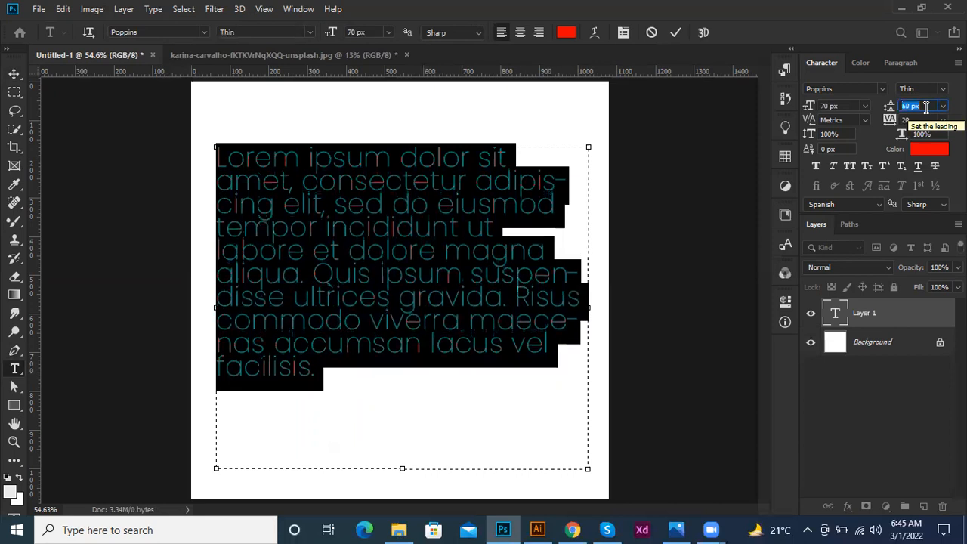
right_click(922, 106)
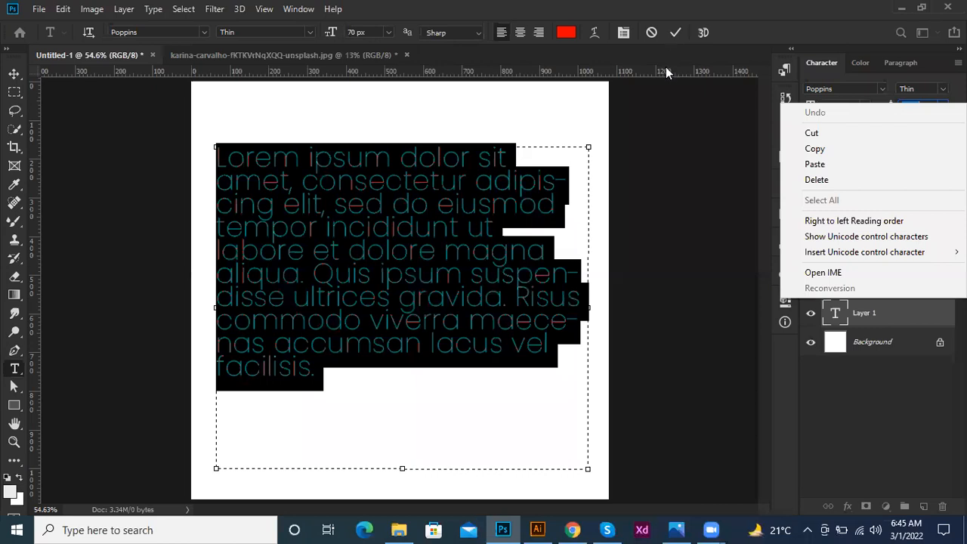
left_click(328, 279)
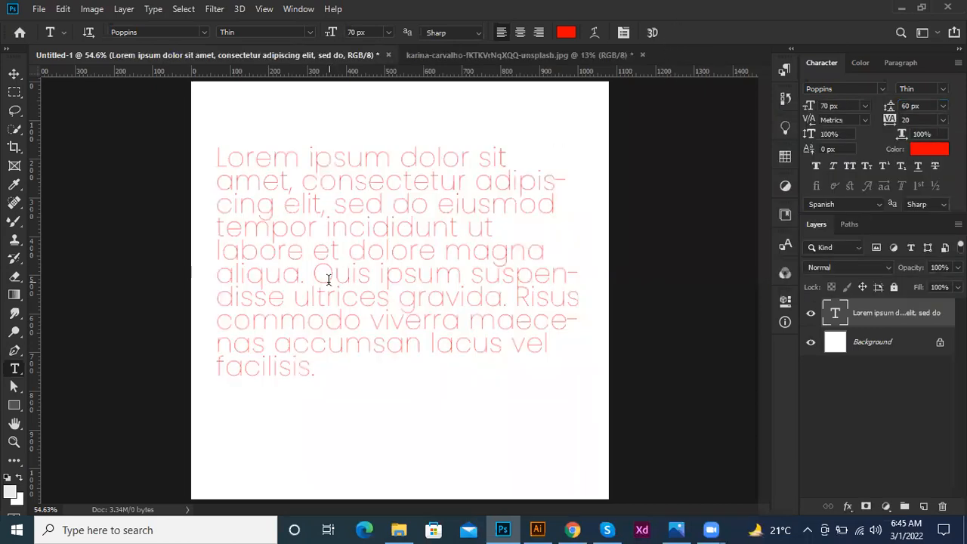
Try filling the text box by inserting random characters after the "Q" of "Quis", and discard the edit
left_click(329, 279)
type("kljhgfdsdghjkl;'lkjhgfdsghjkl;kj")
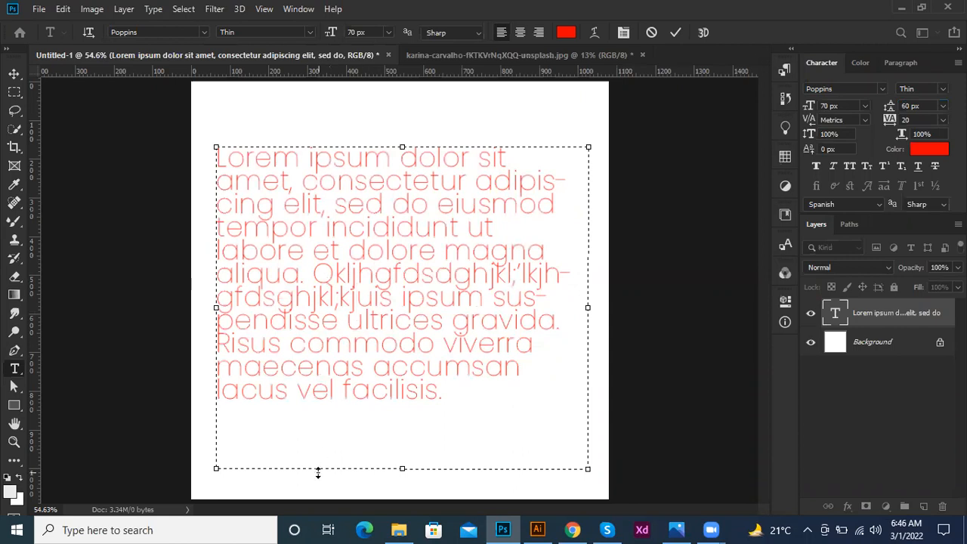
key("Right")
key("Right")
key("Right")
key("Right")
key("Right")
key("Right")
key("Right")
key("Right")
key("Right")
key("Right")
key("Right")
key("Right")
type("k ouipoytdrsgfcvhjkuioyughjncl-m8r109 py2PNORP2MU0P")
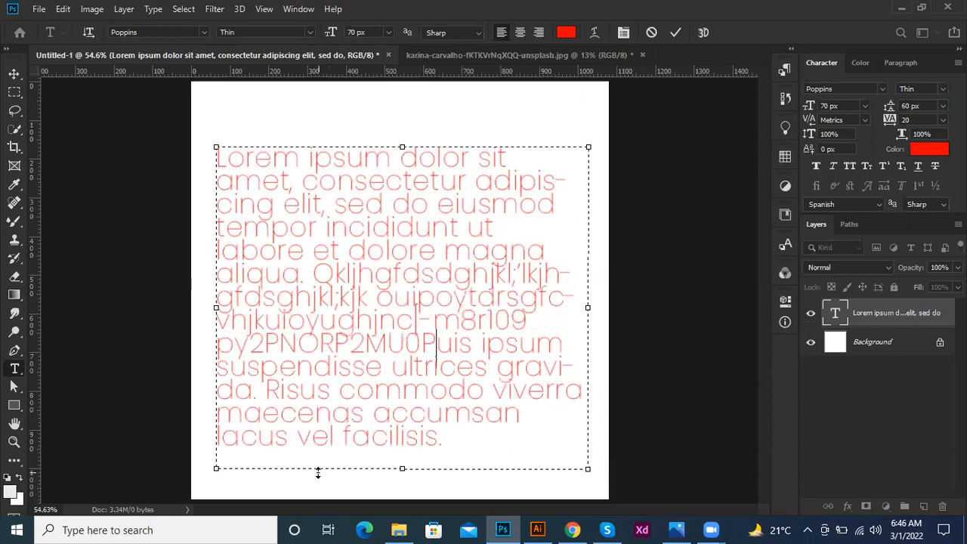
type("OIN AW;TWH;OITUWUW4TM;AWPV")
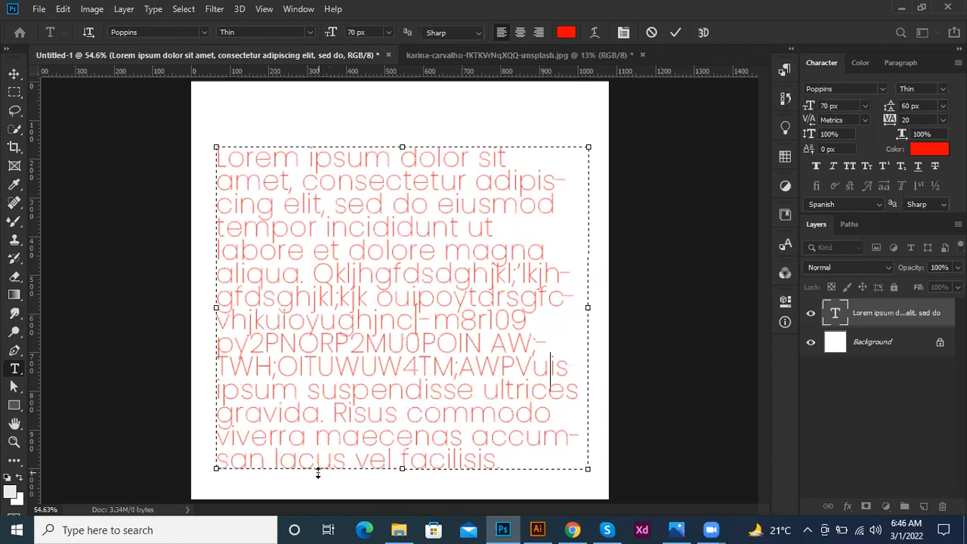
type("UMAV;OWI4Uuis ipsum sus-")
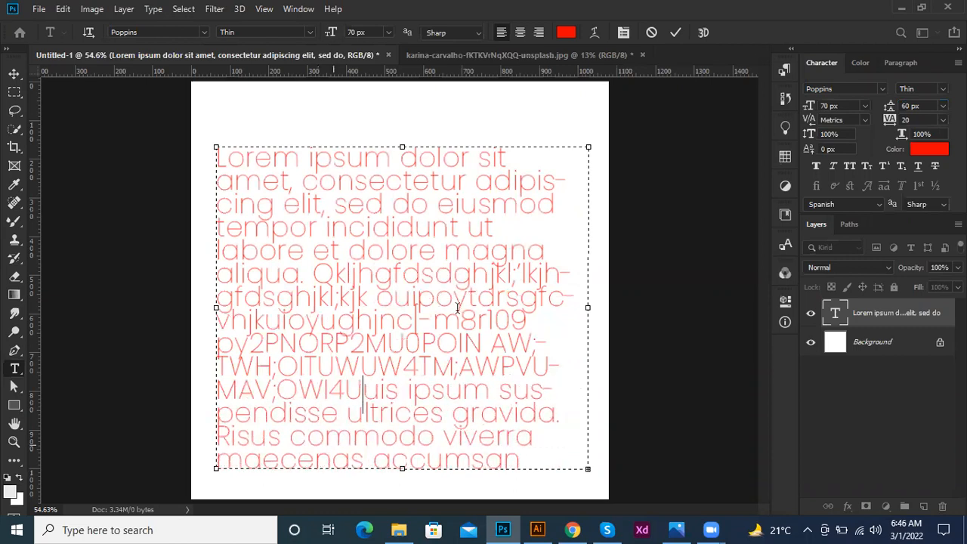
left_click(646, 34)
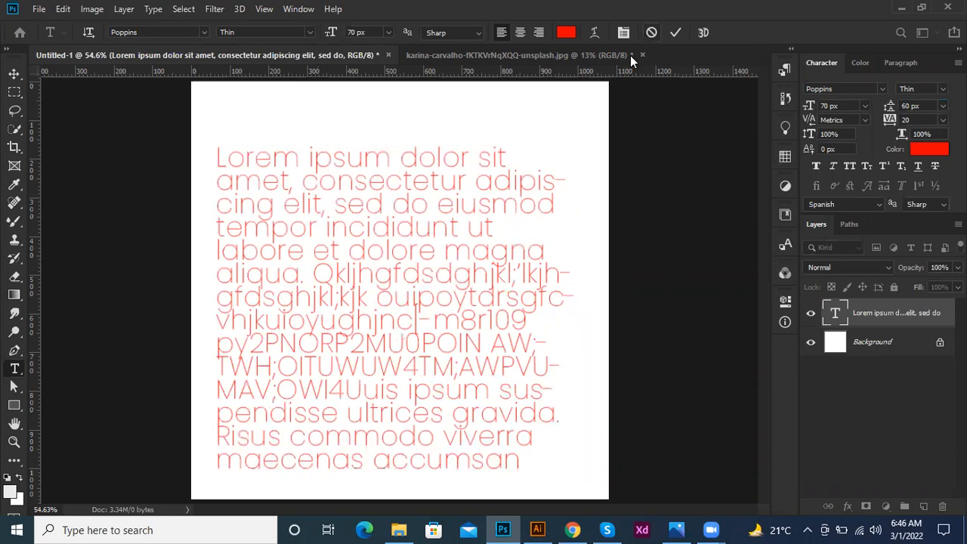
Try recolouring the whole paragraph dark green 093500, bright green 2aff00 and violet 5400ff, and discard the colour edit
left_click(320, 217)
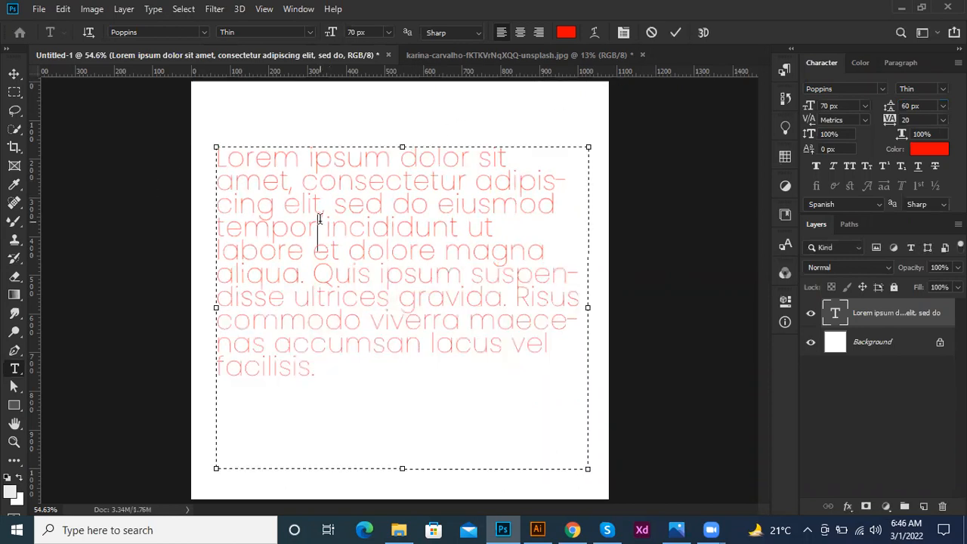
key("ctrl+a")
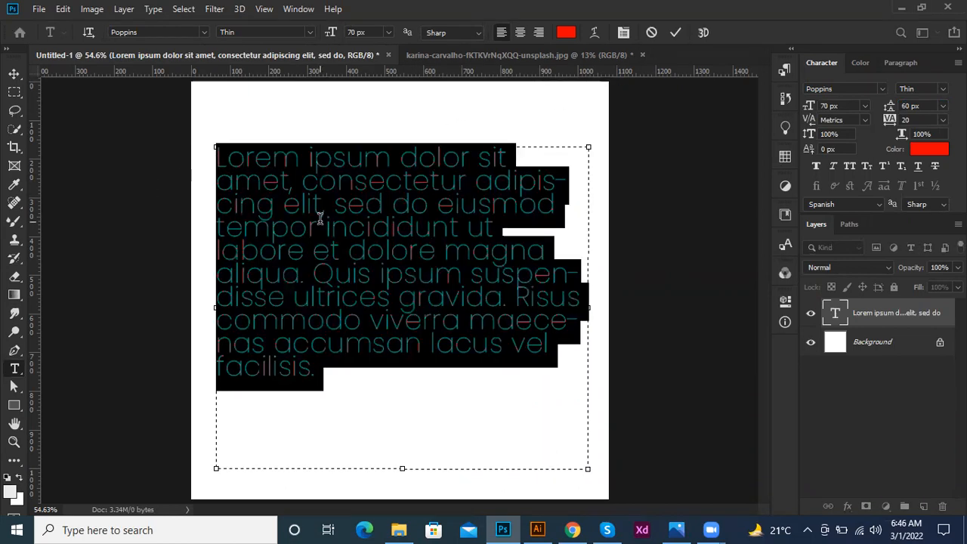
left_click(929, 148)
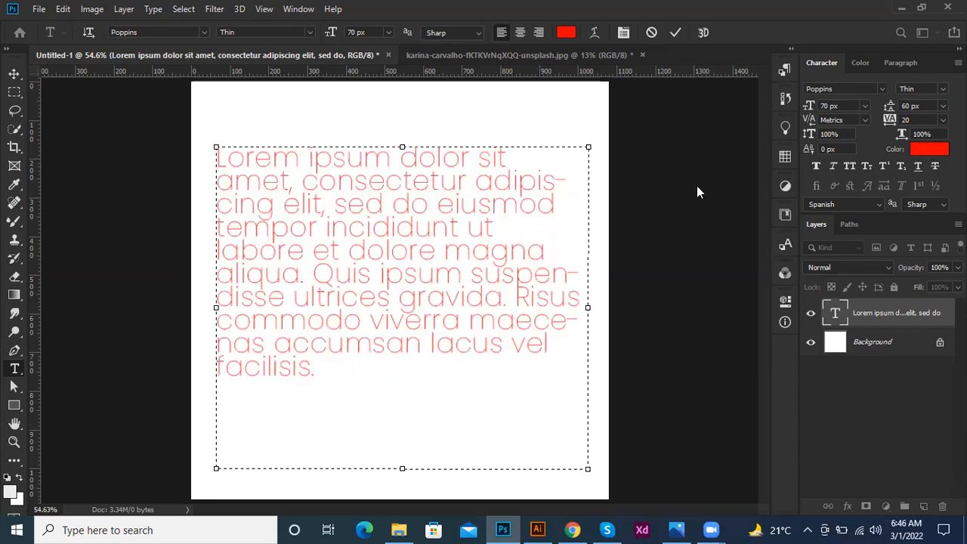
type("093500")
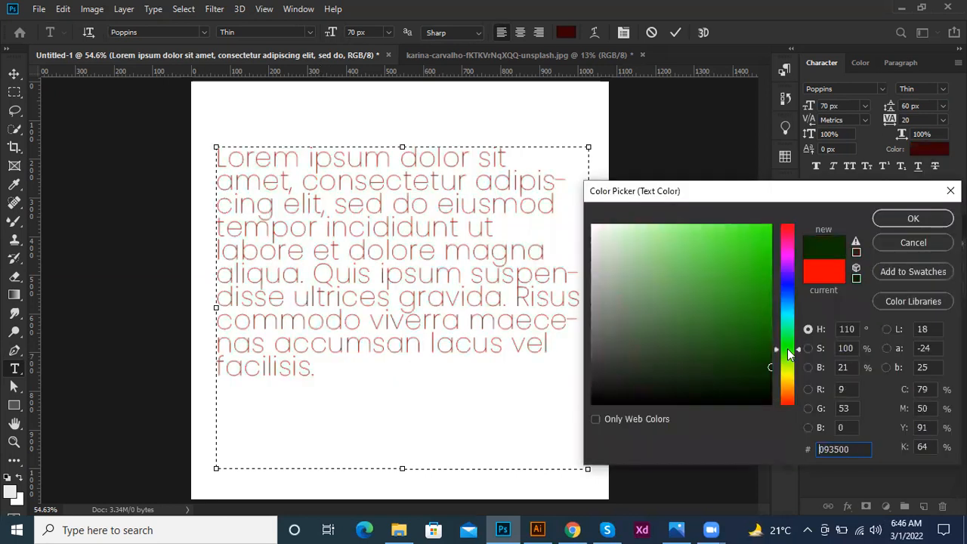
type("2aff00")
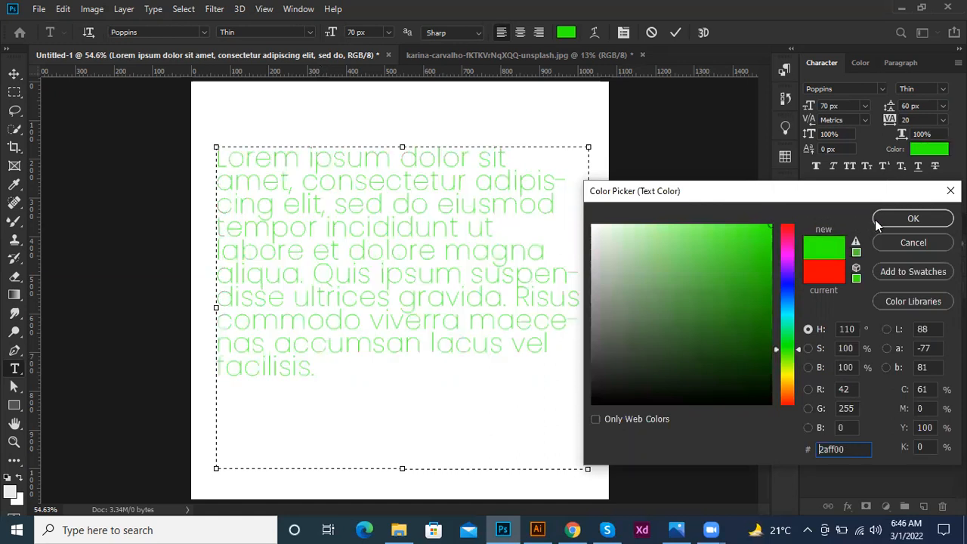
left_click(788, 273)
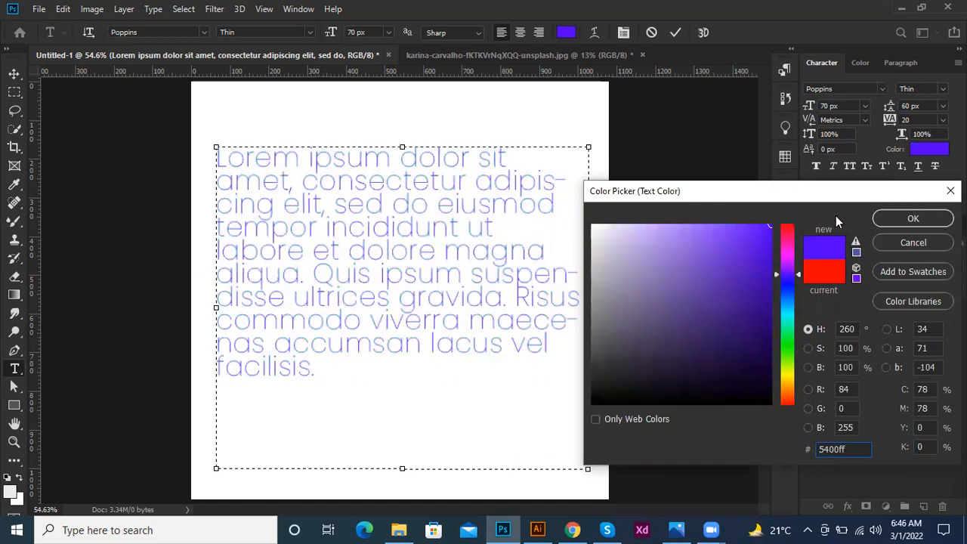
left_click(913, 219)
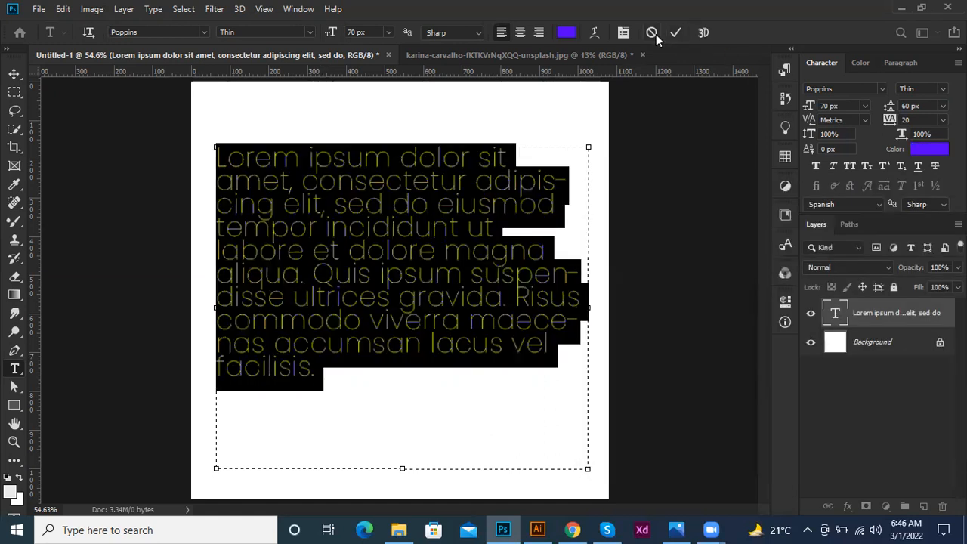
left_click(654, 33)
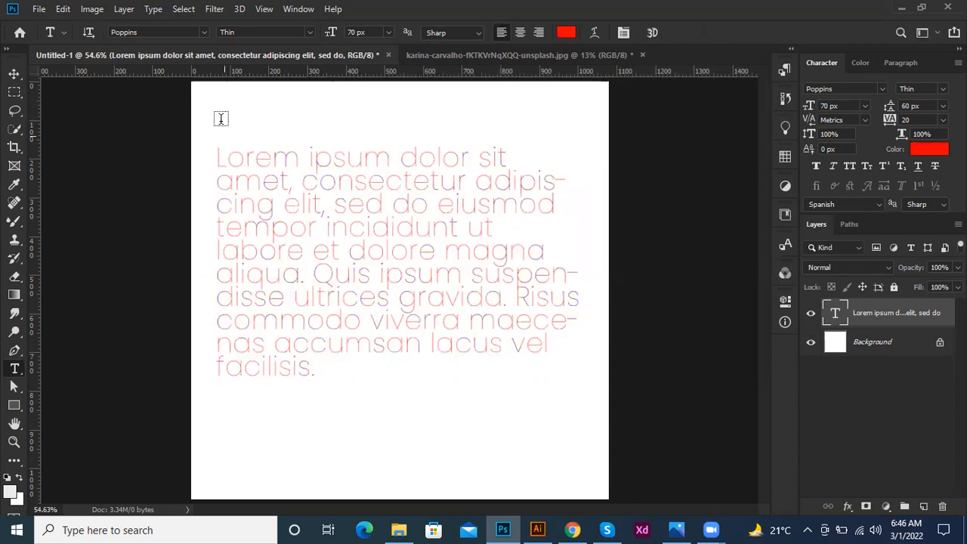
left_click_drag(216, 115, 600, 446)
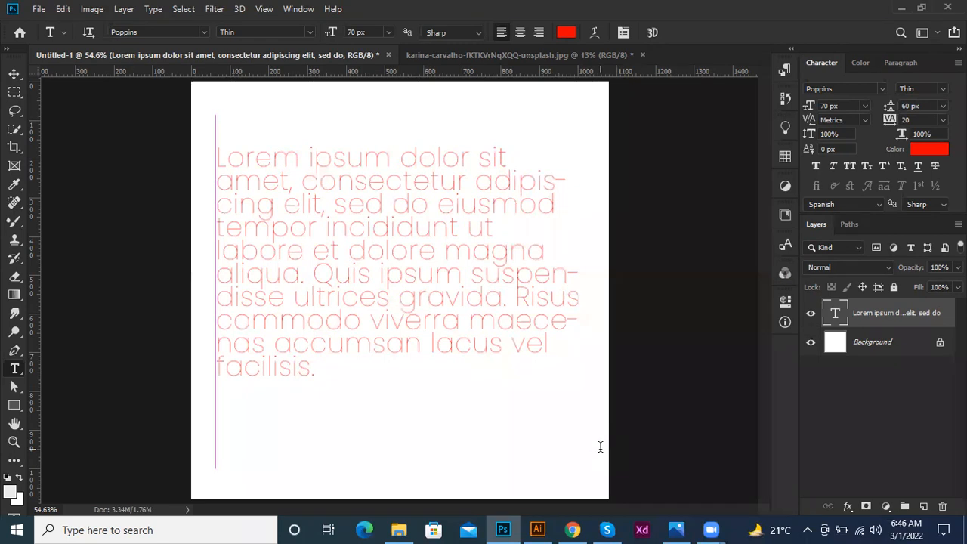
key("BackSpace")
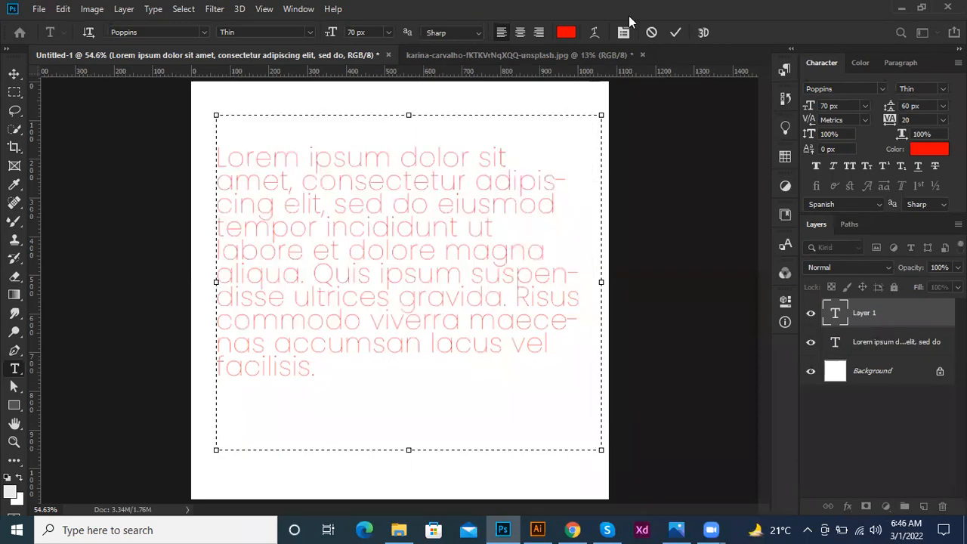
left_click(652, 33)
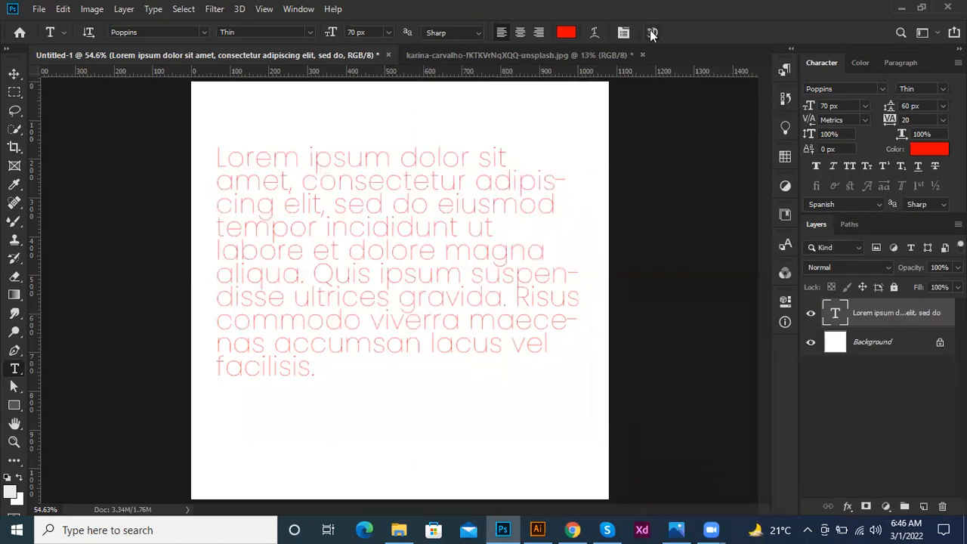
left_click(442, 247)
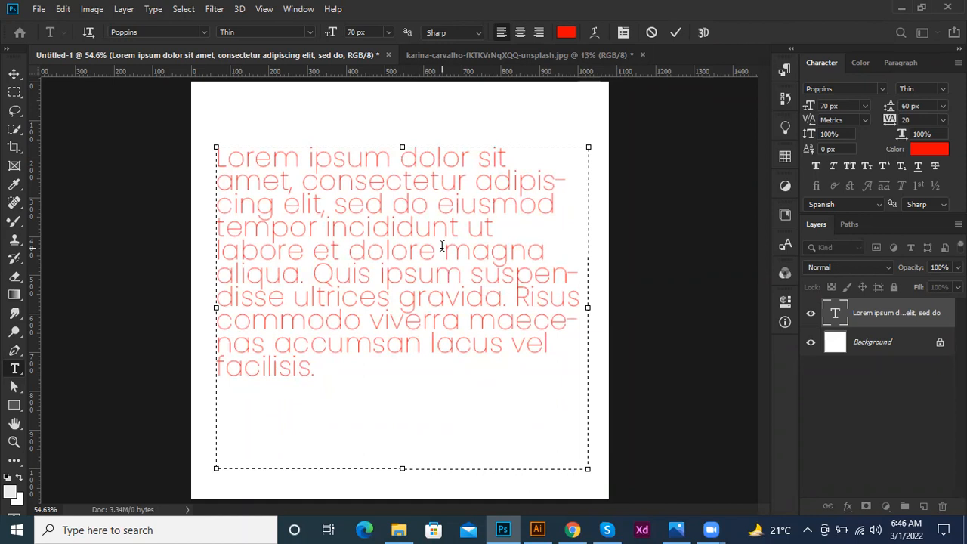
left_click(651, 32)
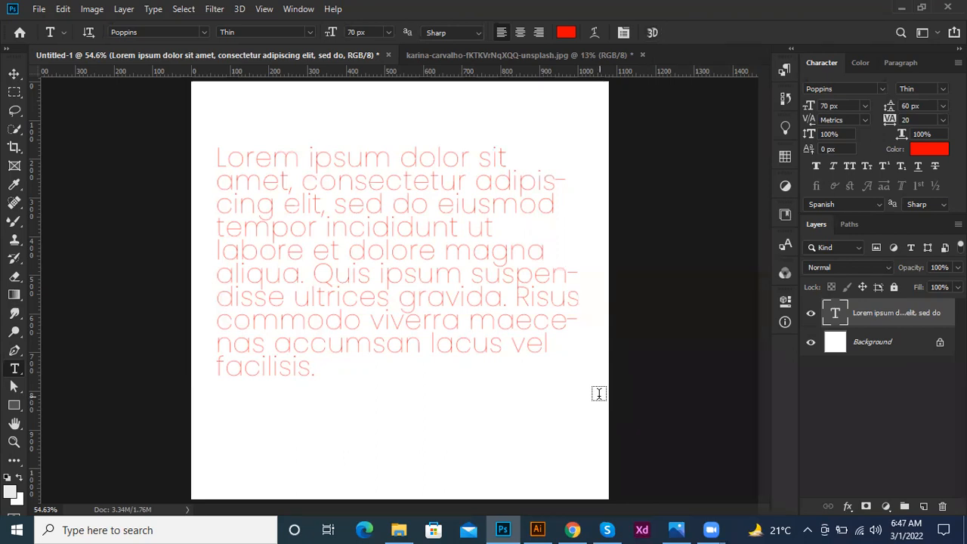
Try right, centred, left and last-line-left justified alignment on the paragraph, and undo the justification
left_click(542, 32)
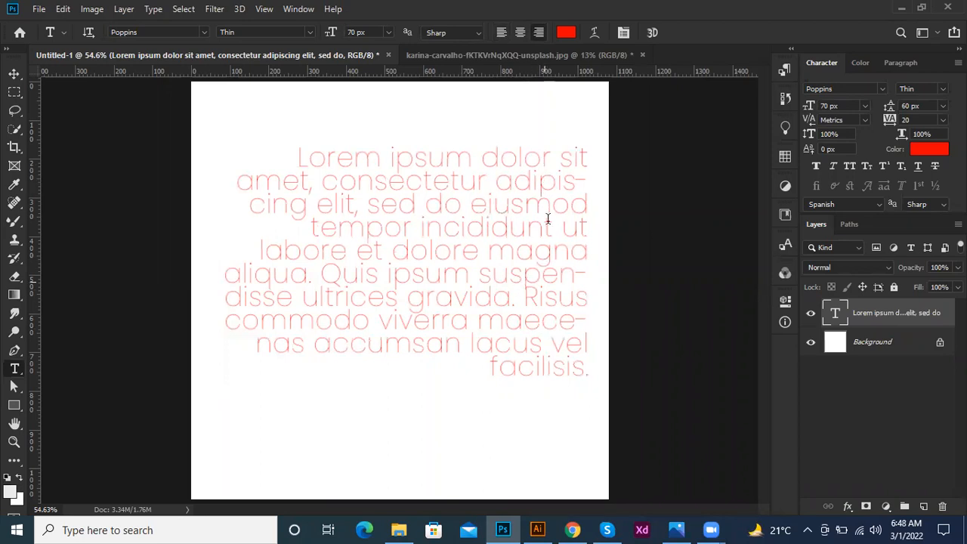
left_click(521, 31)
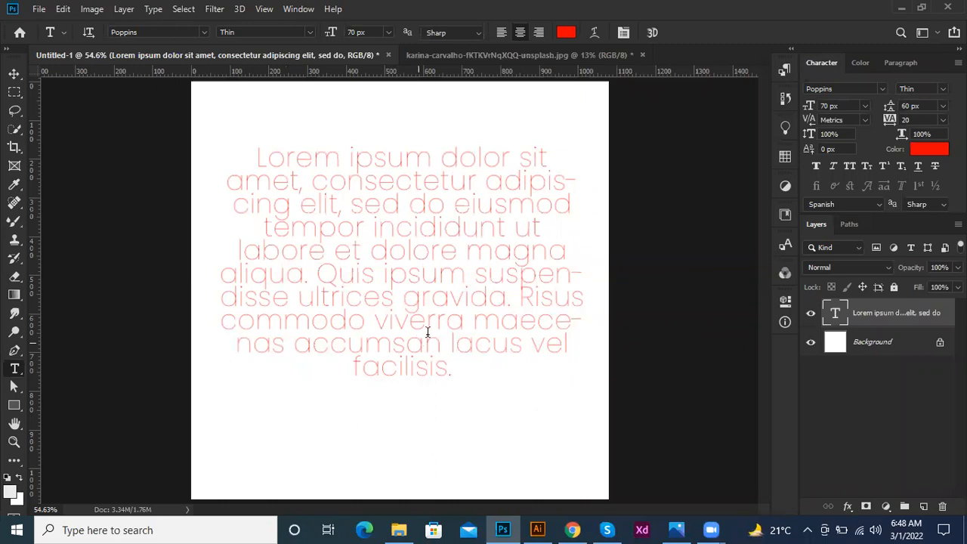
left_click(892, 68)
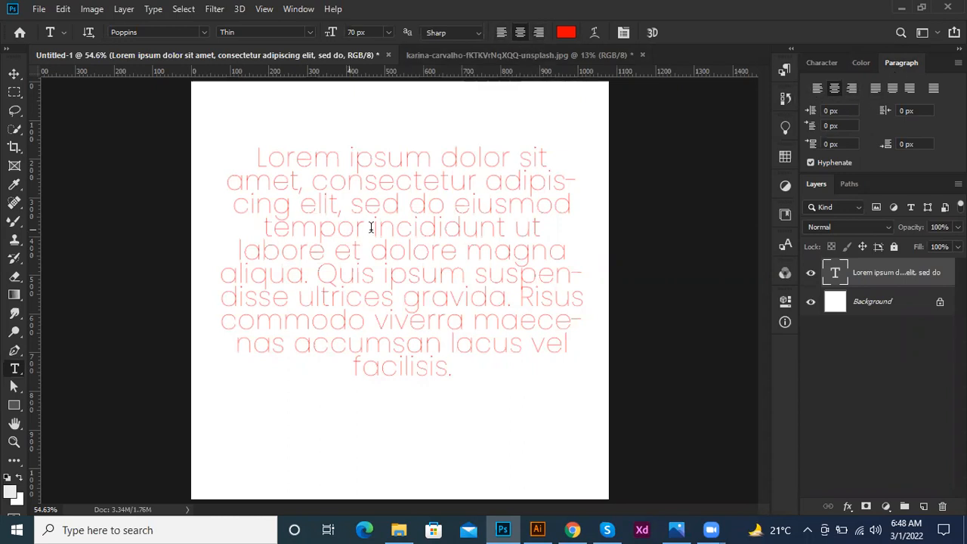
left_click(818, 89)
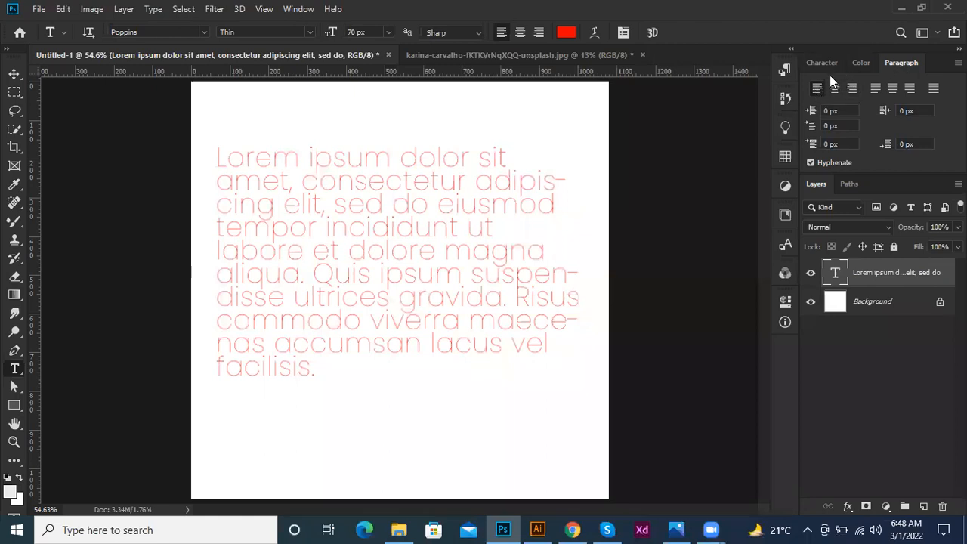
left_click(872, 90)
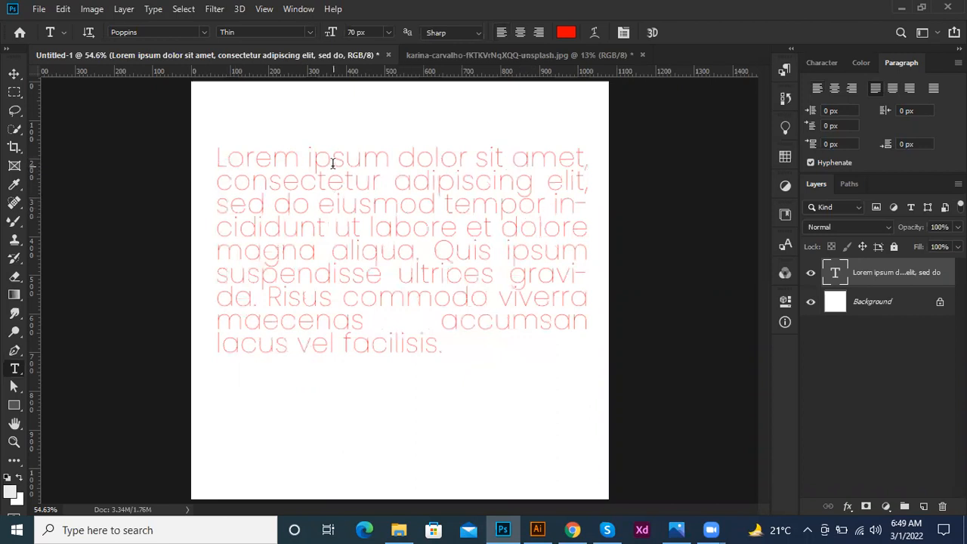
key("ctrl+z")
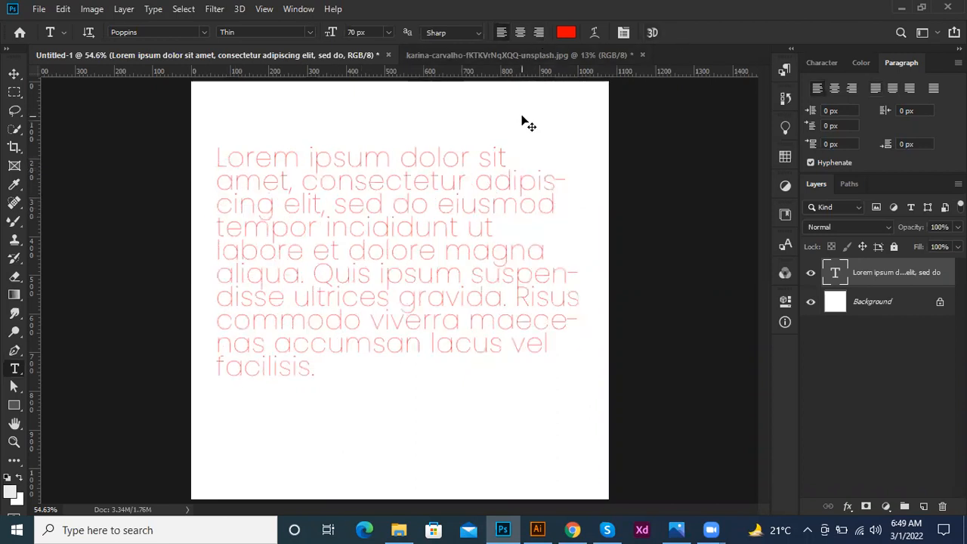
Draw a light grey rectangle about 955 × 697 px over the paragraph and place its layer below the text layer
key("v")
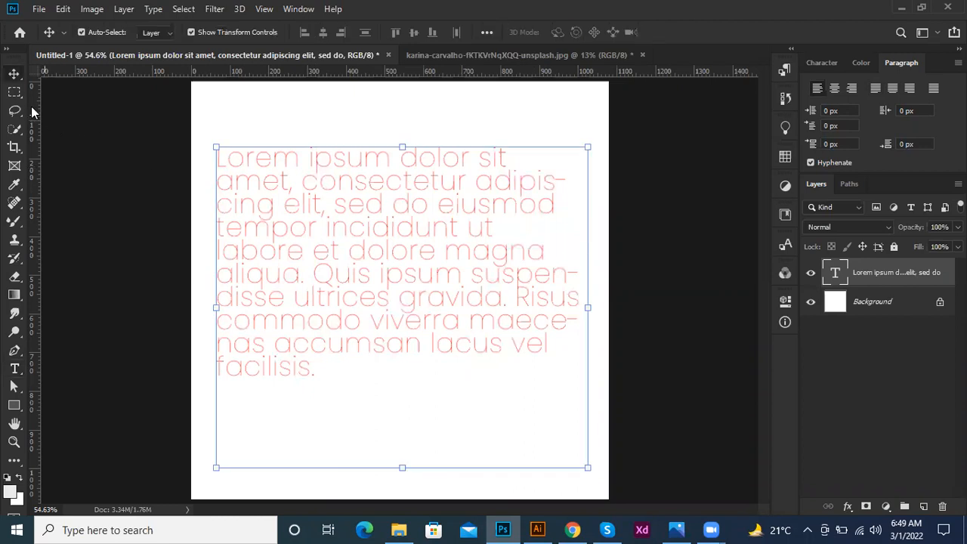
left_click(14, 405)
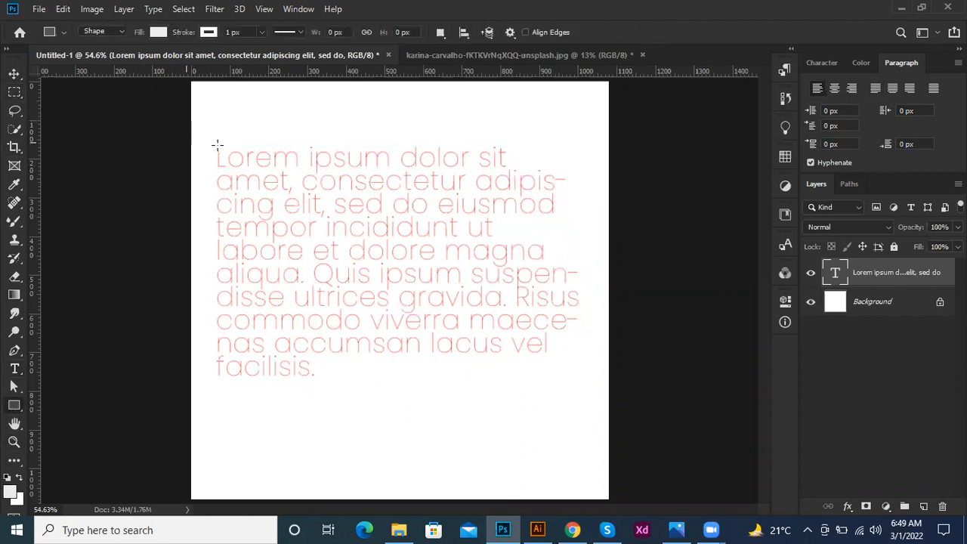
left_click_drag(213, 142, 582, 412)
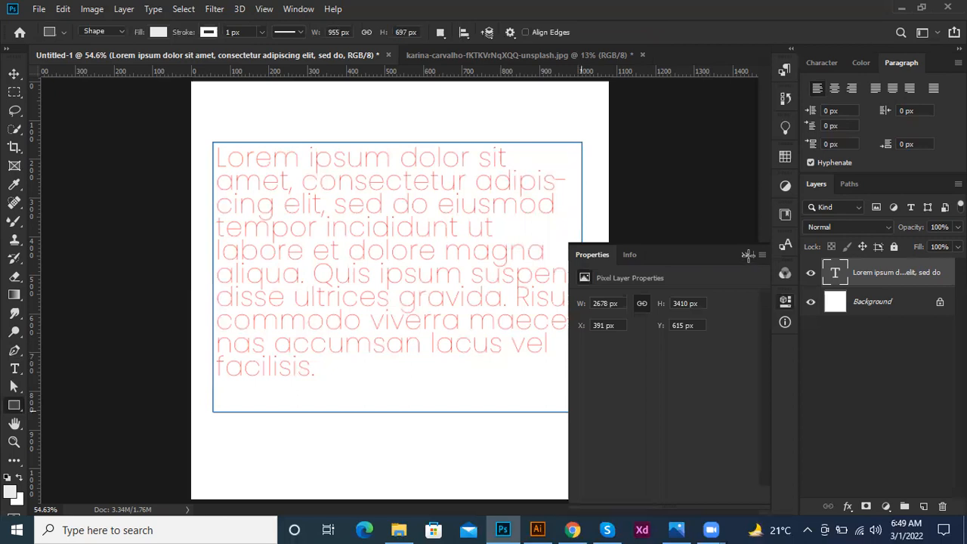
left_click_drag(904, 265, 906, 316)
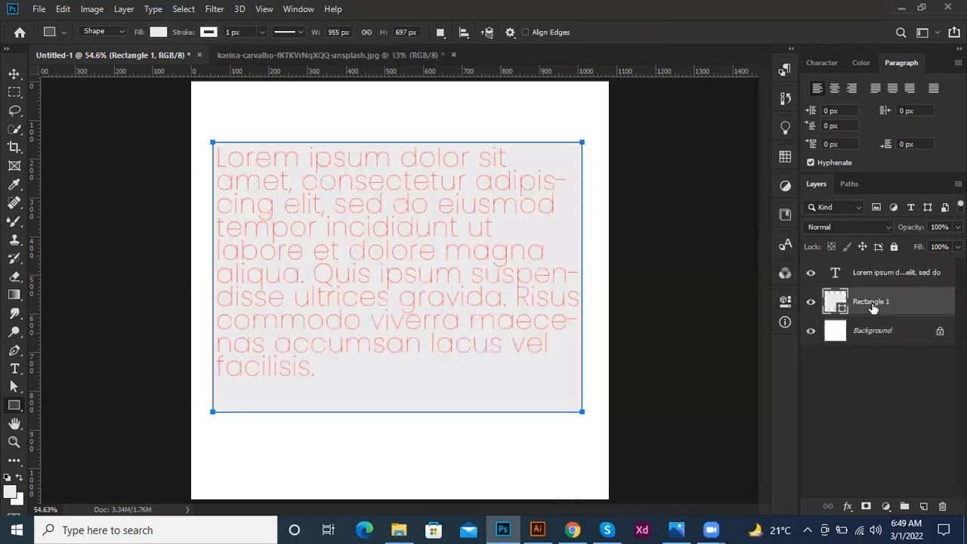
Widen the grey rectangle to about 102% so its right edge meets the text box's right edge, and commit the transform
key("v")
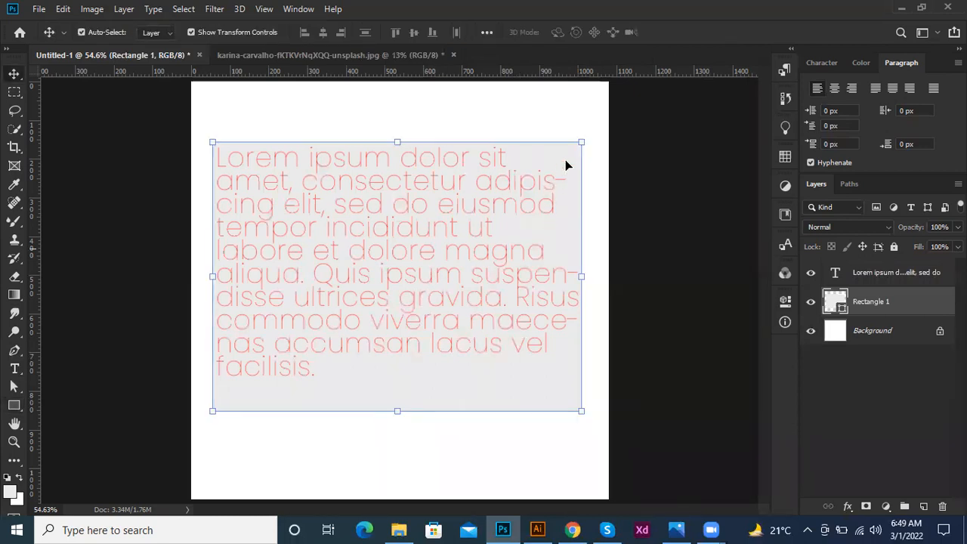
left_click(472, 239)
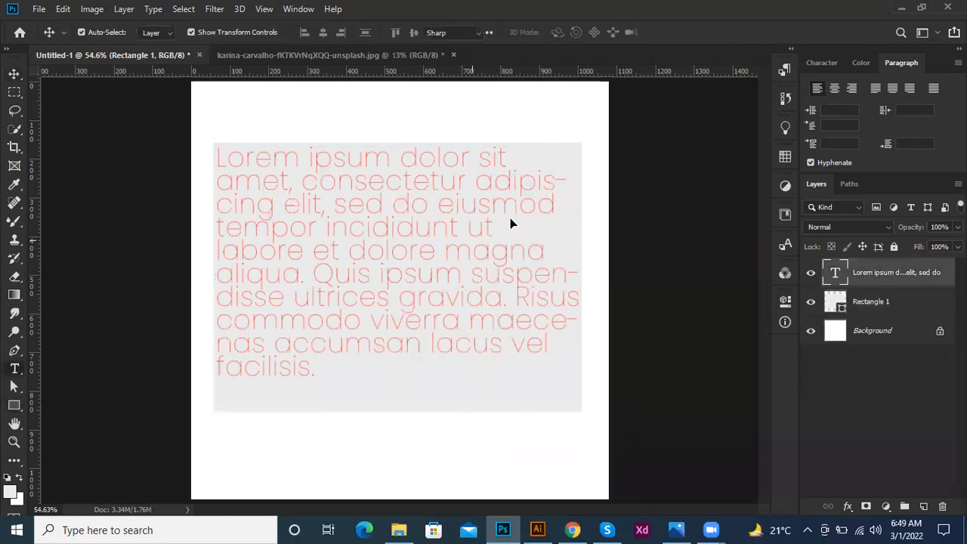
double_click(545, 186)
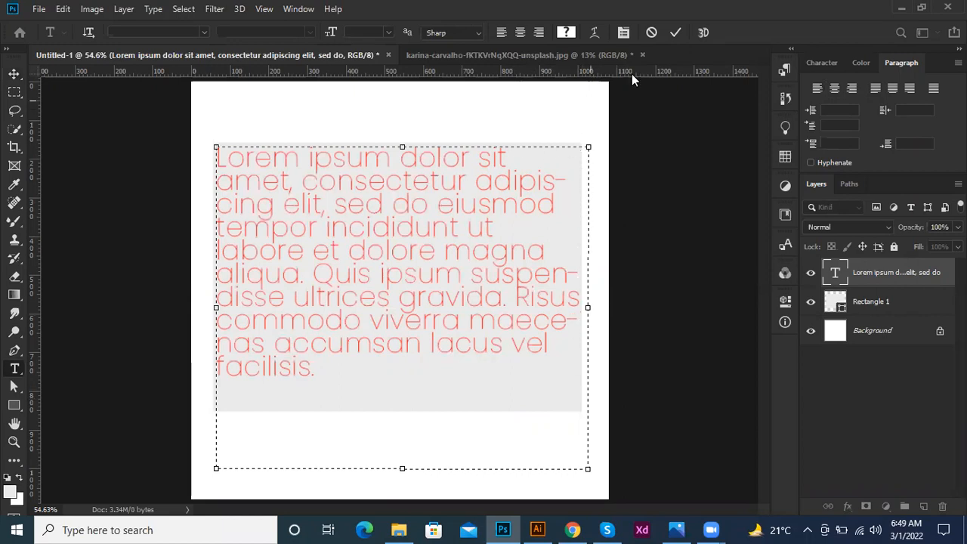
left_click(676, 32)
key("v")
left_click(531, 109)
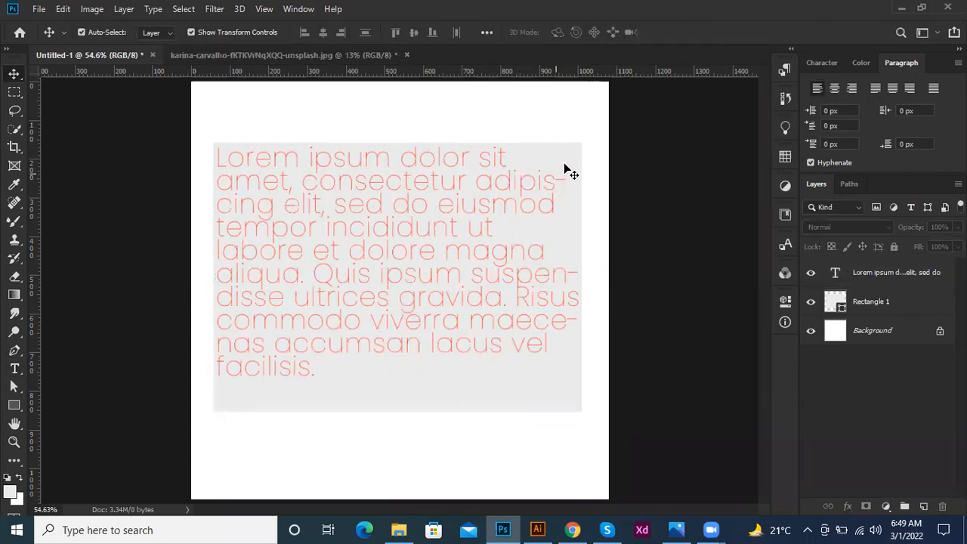
left_click(856, 300)
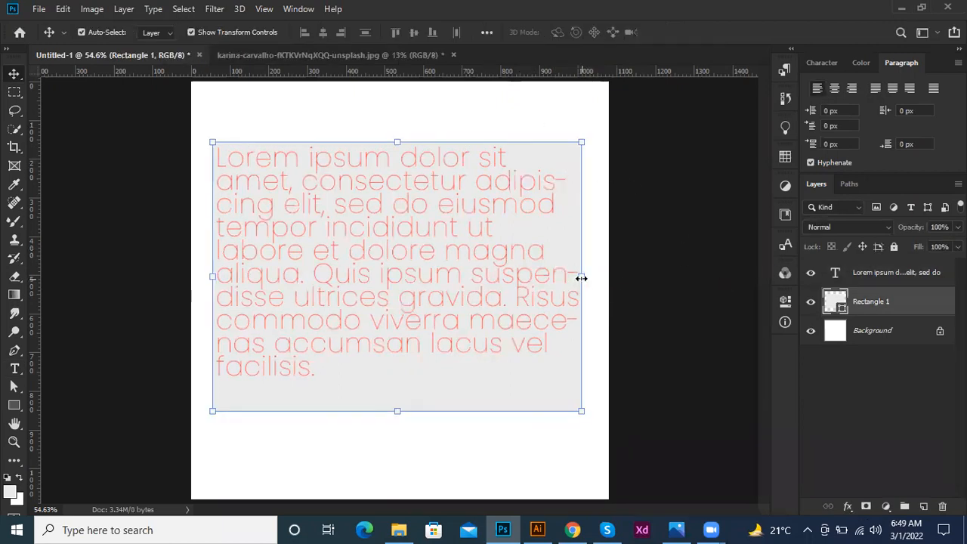
left_click_drag(588, 277, 594, 277)
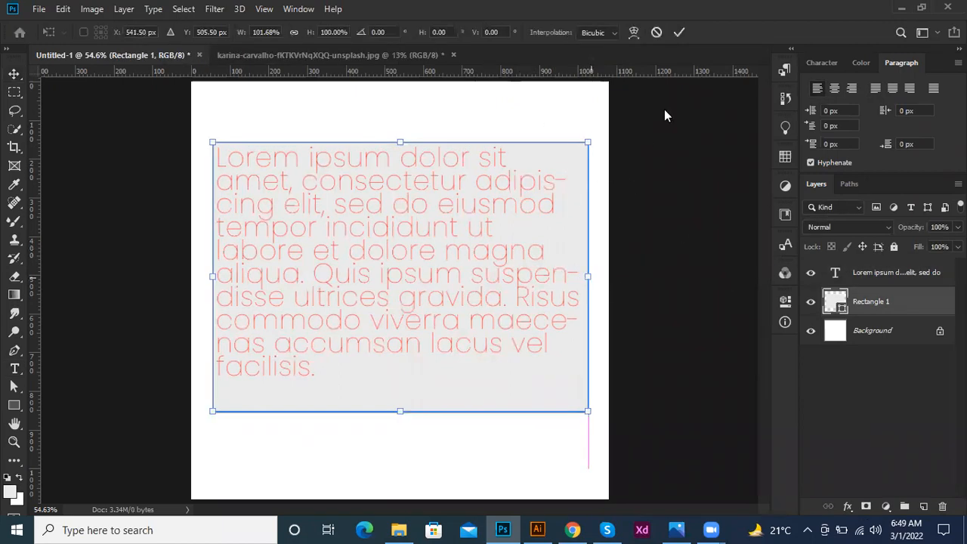
left_click(680, 32)
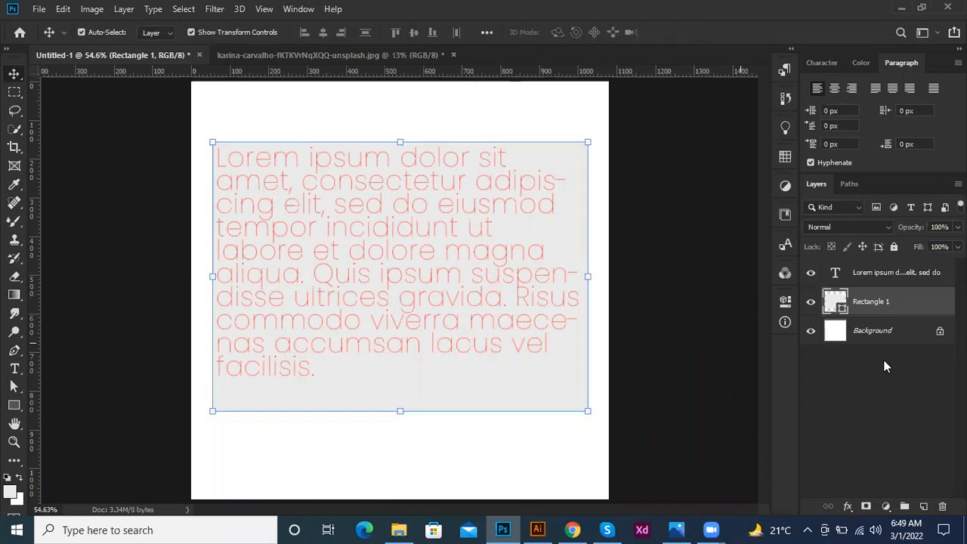
Justify the paragraph with its last line left, centred and right in turn, and finish with all lines fully justified
left_click(837, 274)
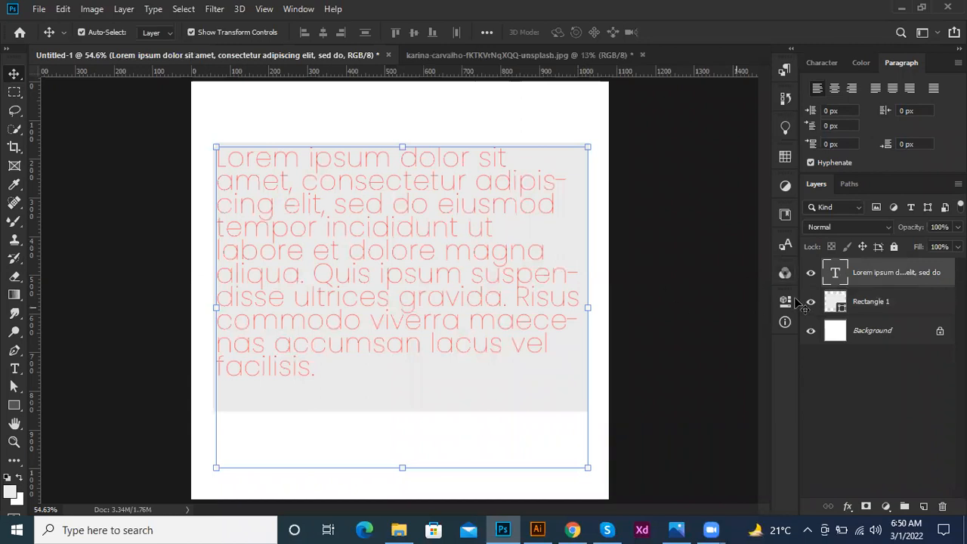
left_click(876, 90)
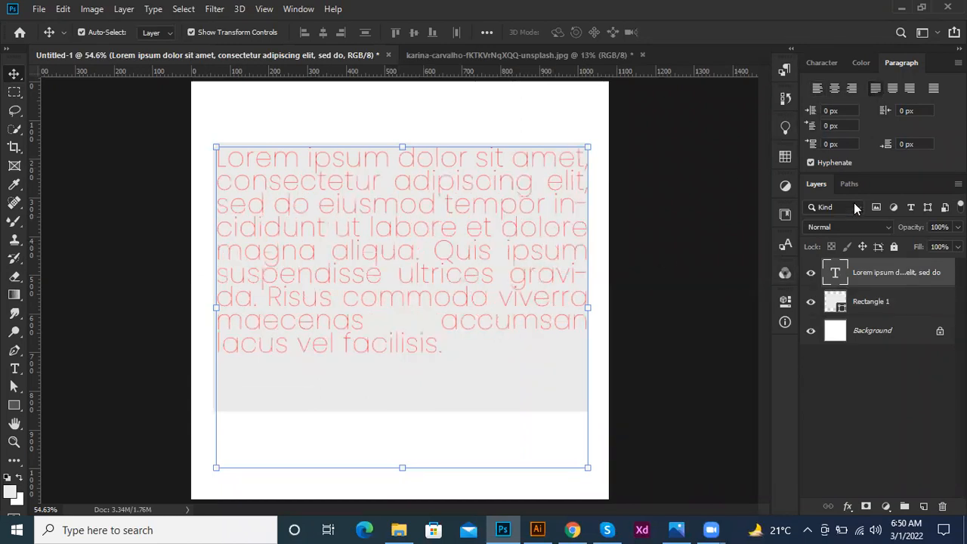
left_click(892, 89)
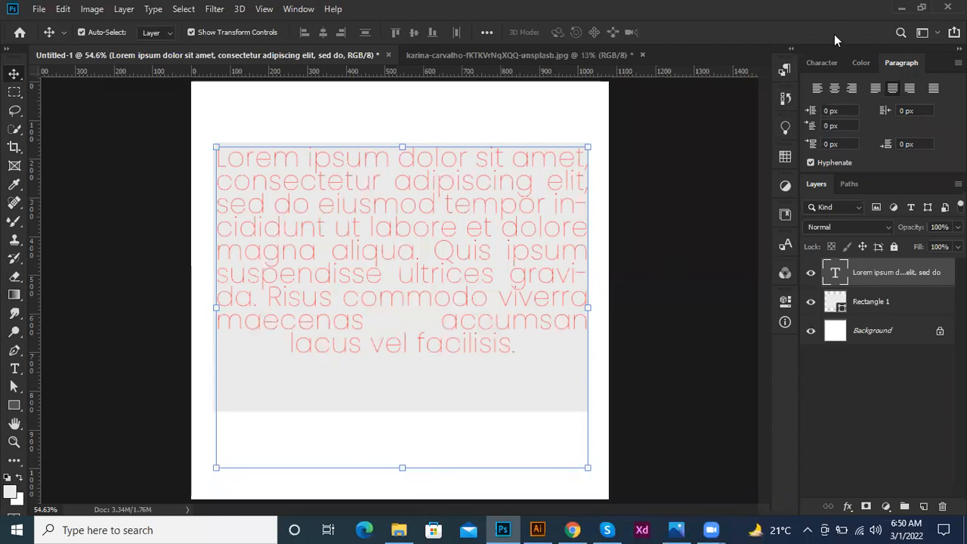
left_click(910, 89)
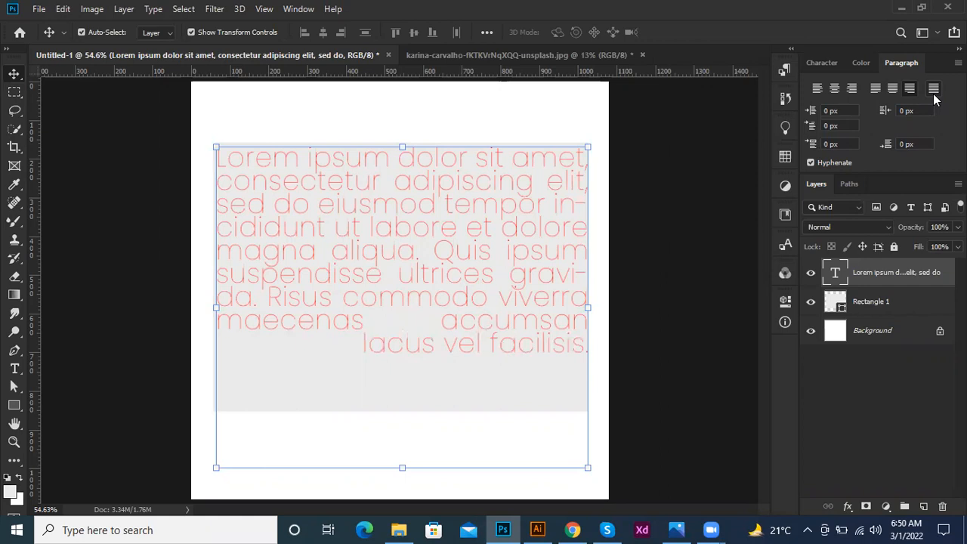
left_click(934, 89)
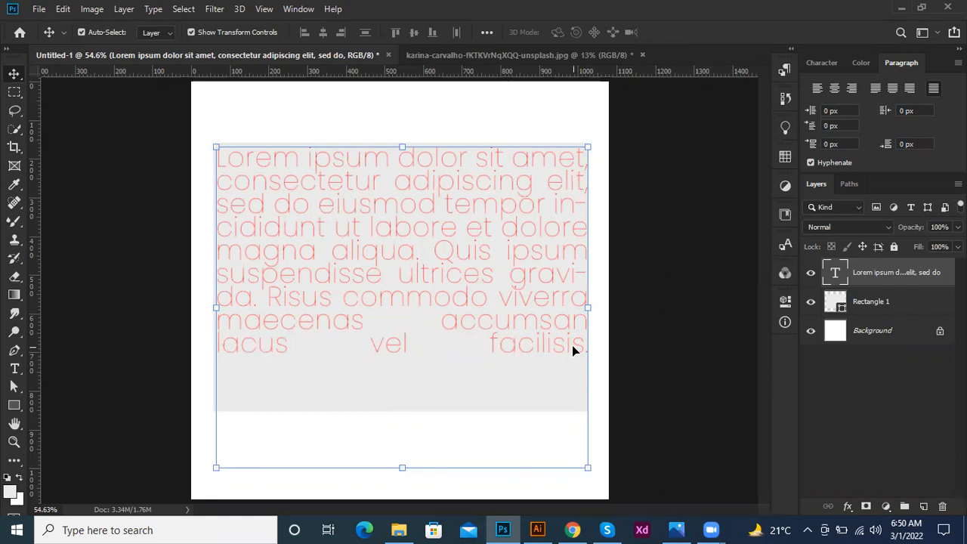
Delete the paragraph text layer and the grey rectangle layer, and show the Character settings
key("Delete")
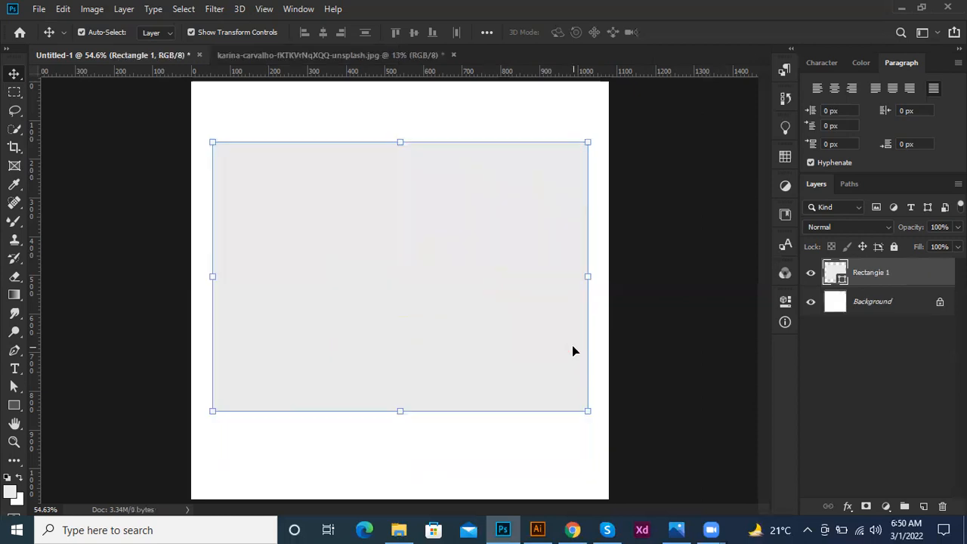
key("Delete")
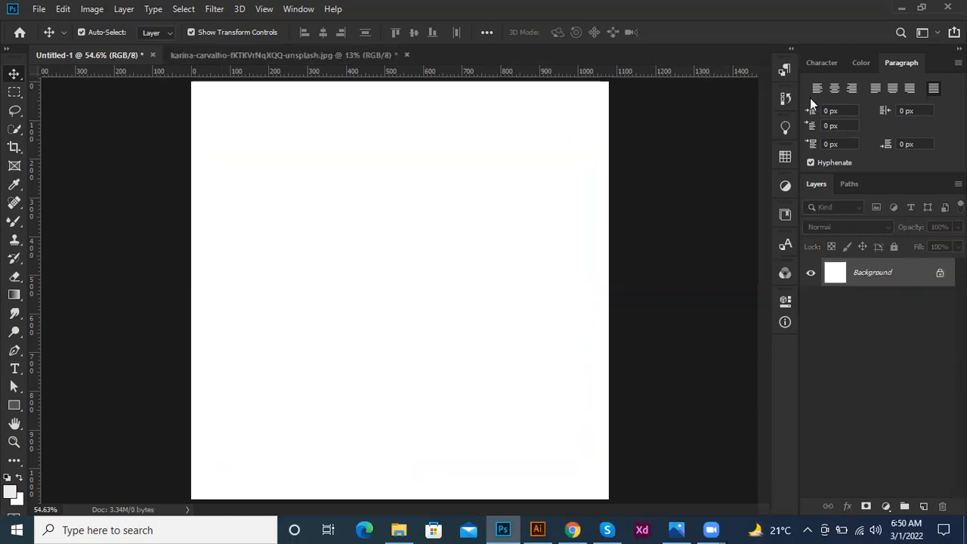
left_click(823, 62)
type("8")
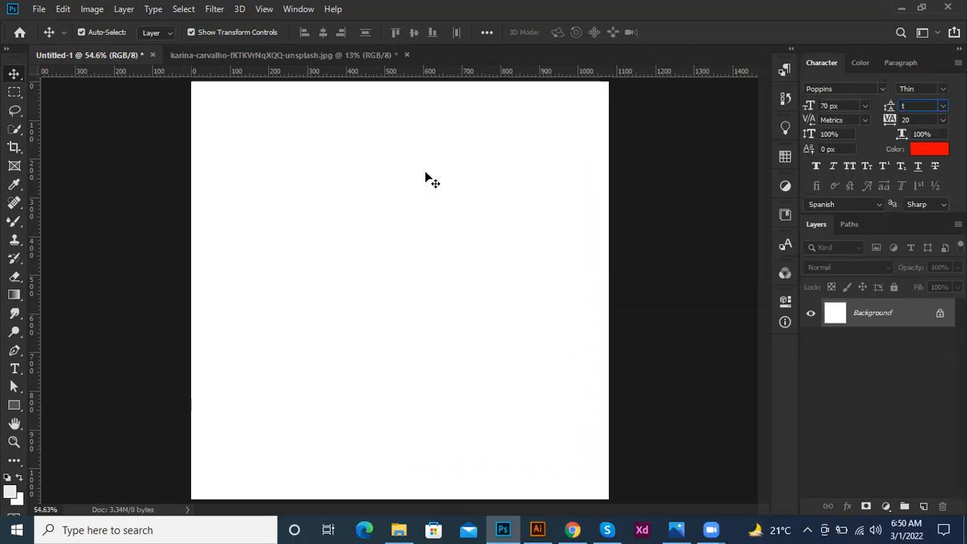
key("BackSpace")
key("Escape")
Add a horizontal line of red point text with a name near the canvas centre and set its style to Bold
key("t")
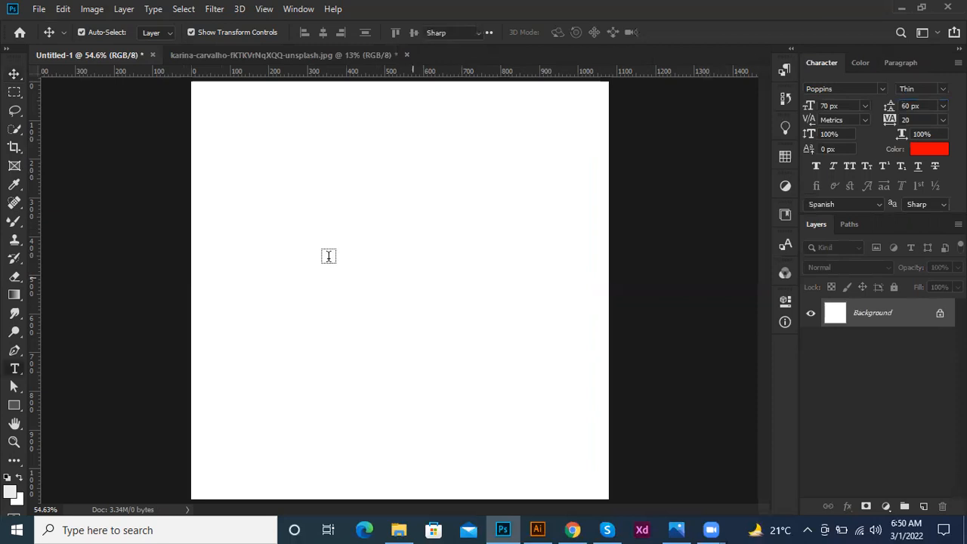
left_click(320, 256)
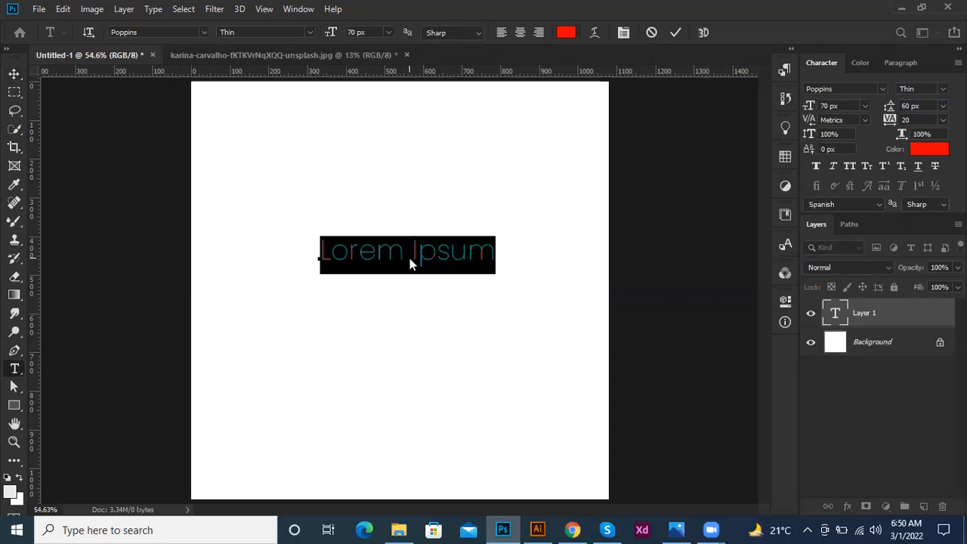
type("Zaman")
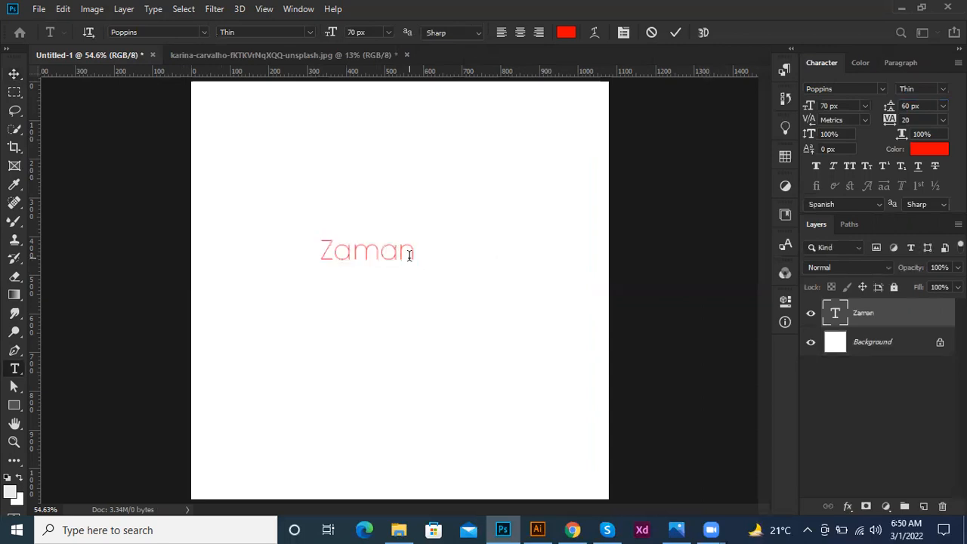
key("ctrl+Return")
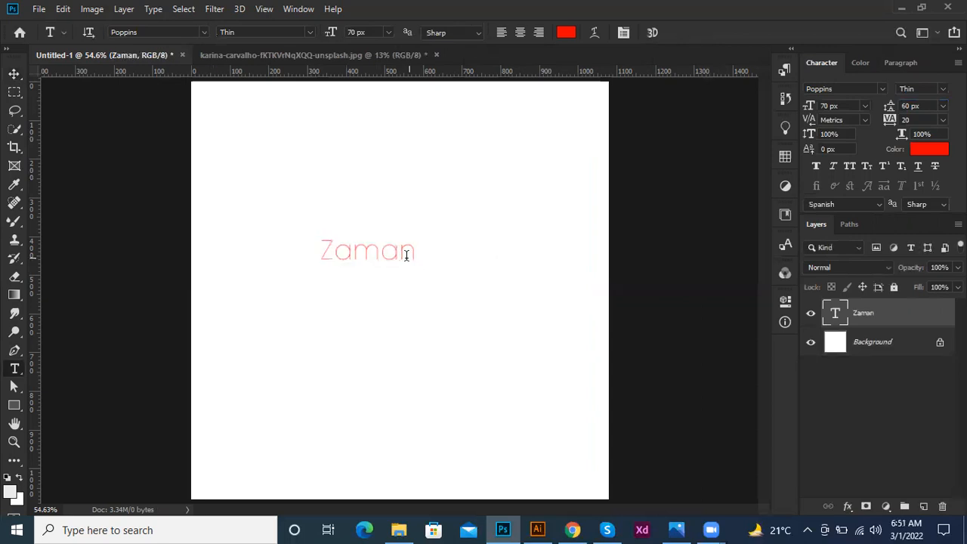
left_click(920, 88)
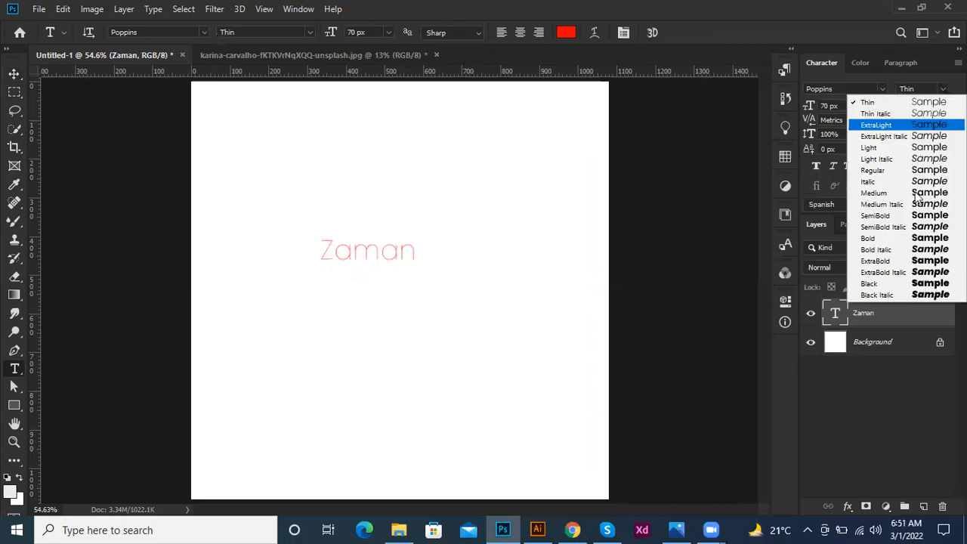
left_click(355, 242)
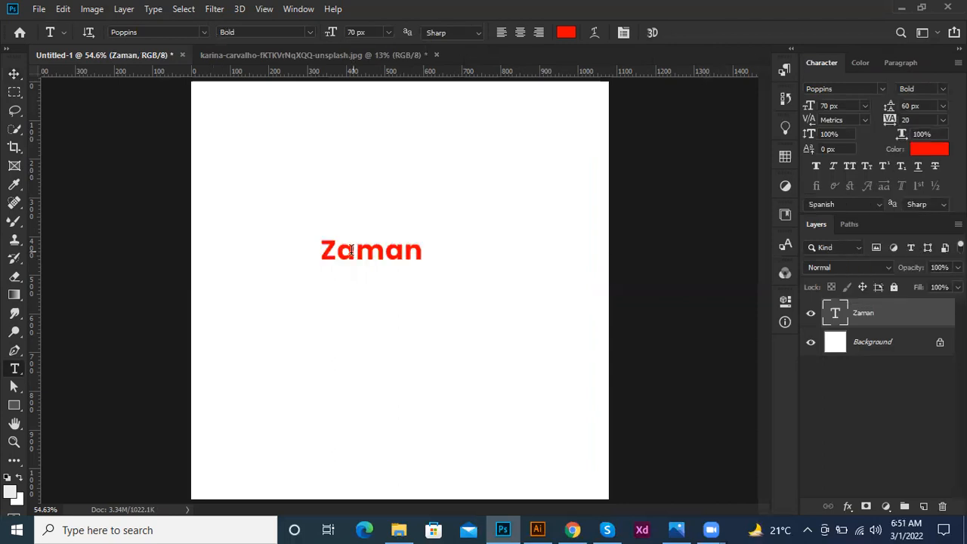
Insert an extra "a" after the "m" in the name text and commit the edit
left_click(353, 249)
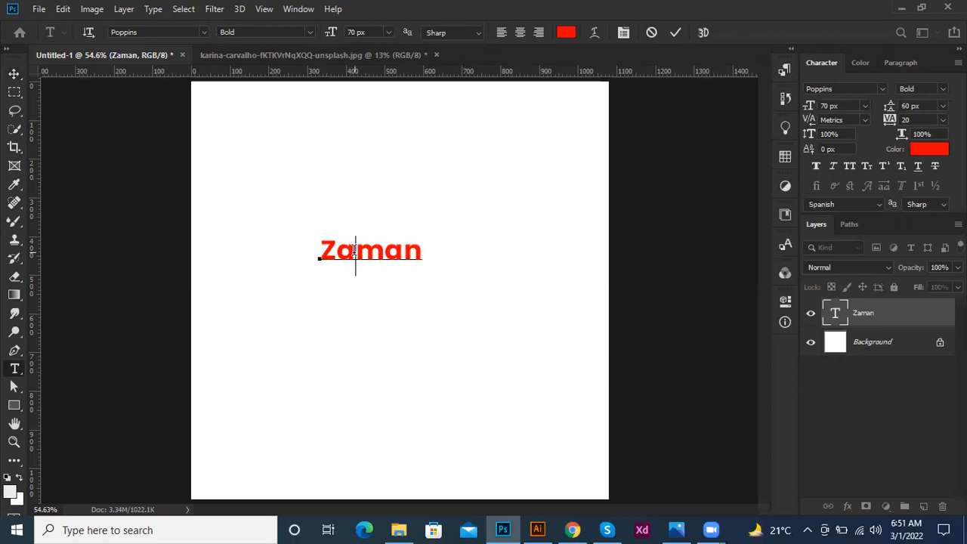
type("a")
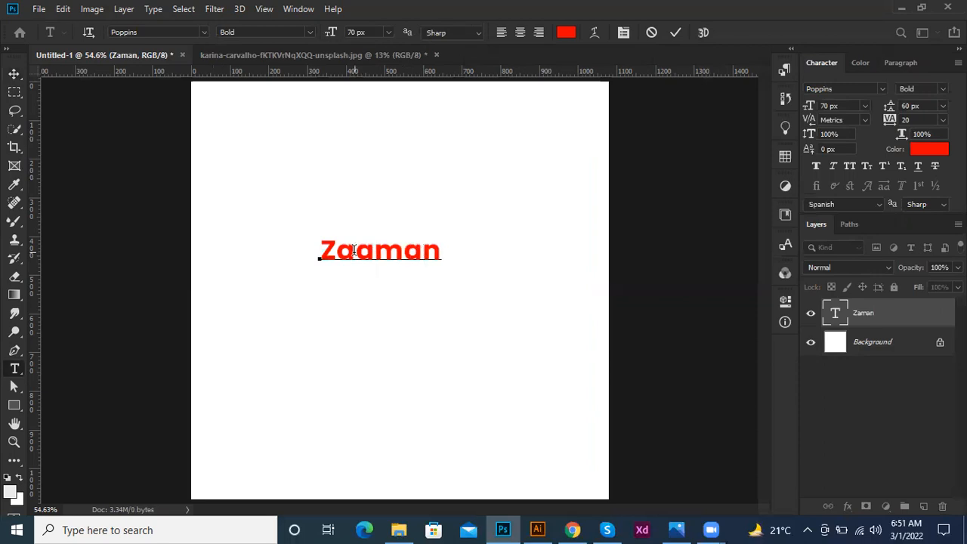
key("BackSpace")
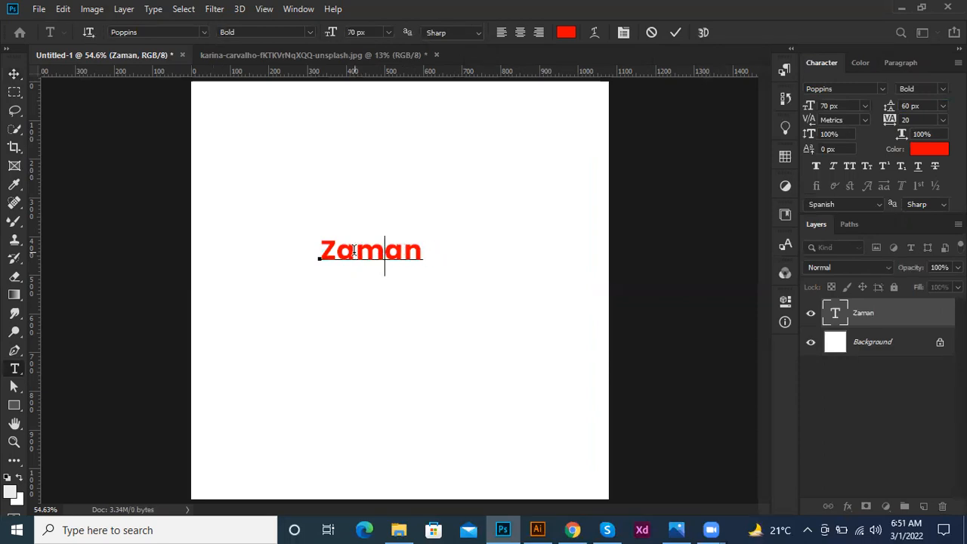
type("a")
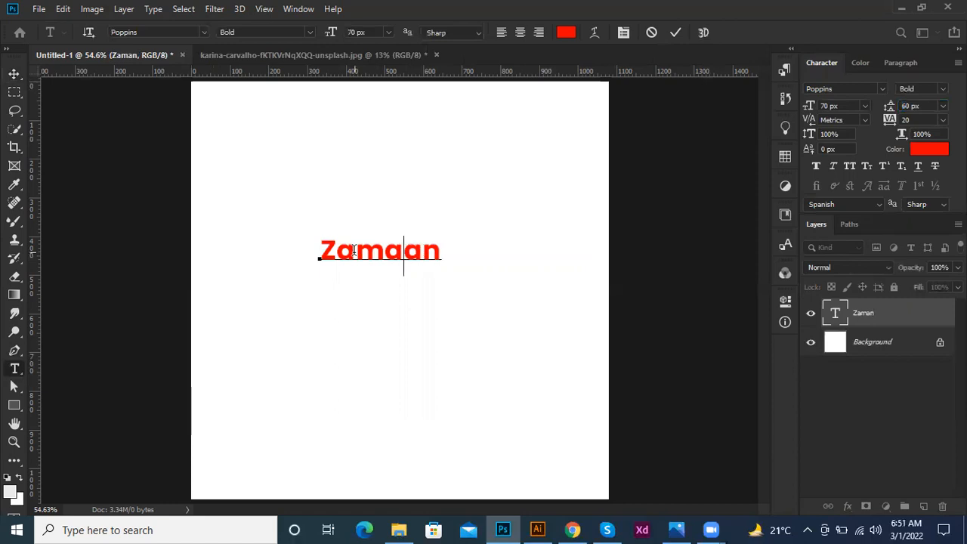
left_click(675, 31)
key("v")
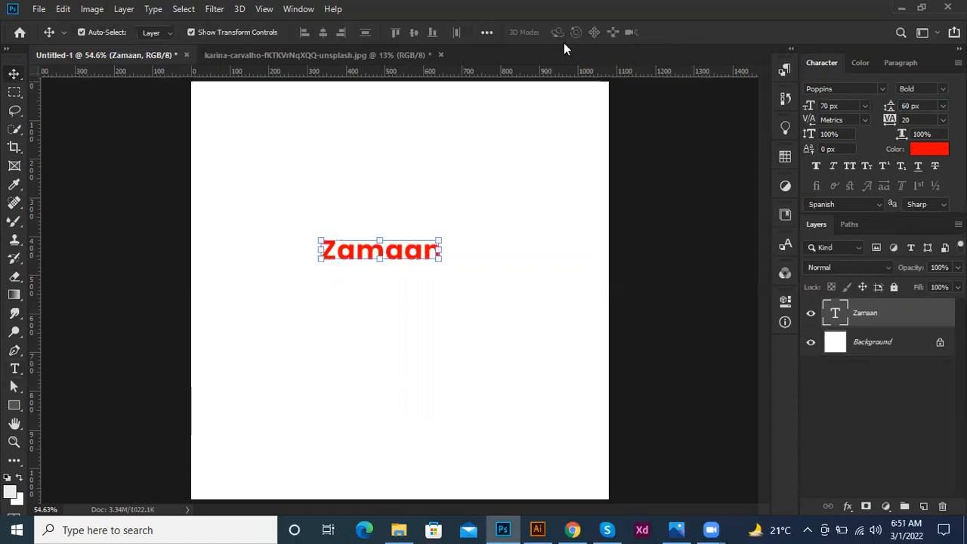
Try the Arc warp style on the name text, previewing it vertically and returning it to horizontal
key("t")
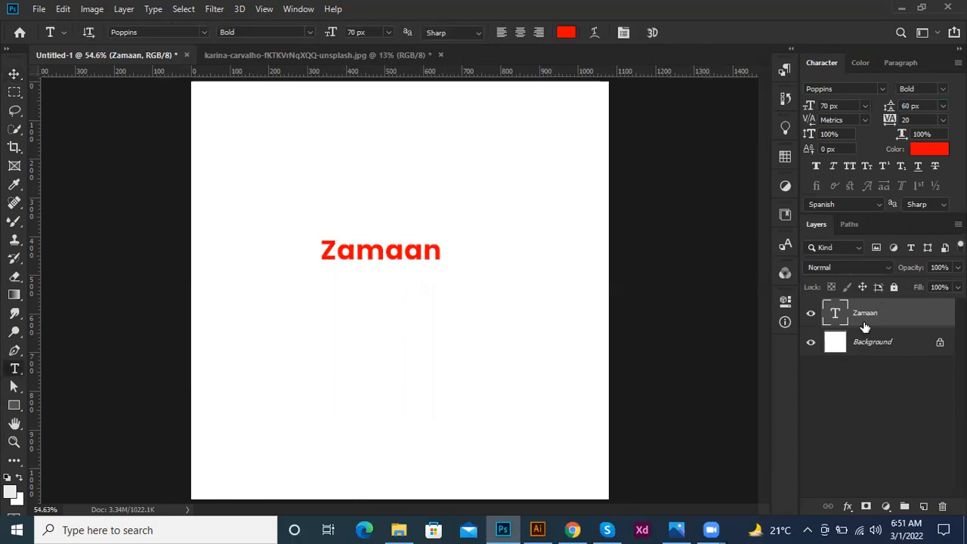
left_click(594, 34)
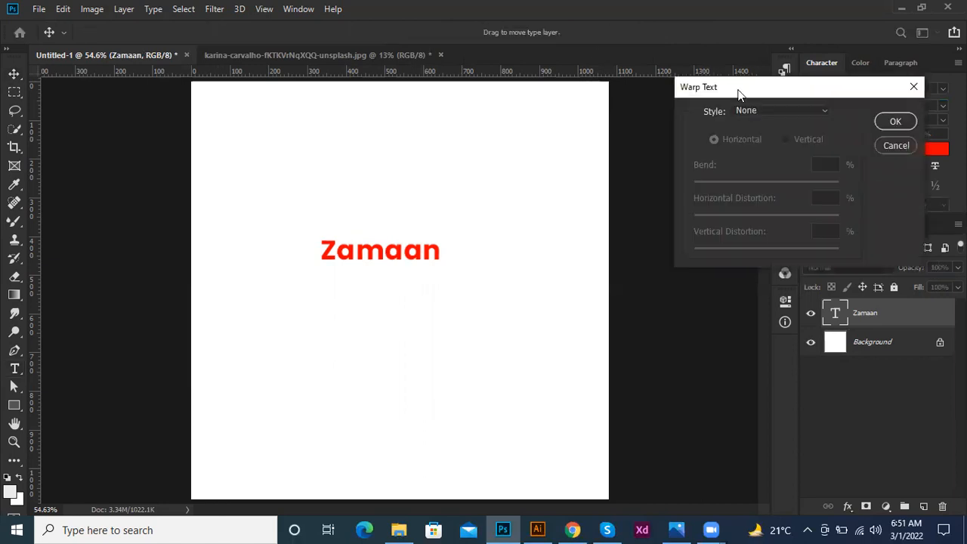
left_click_drag(739, 92, 568, 114)
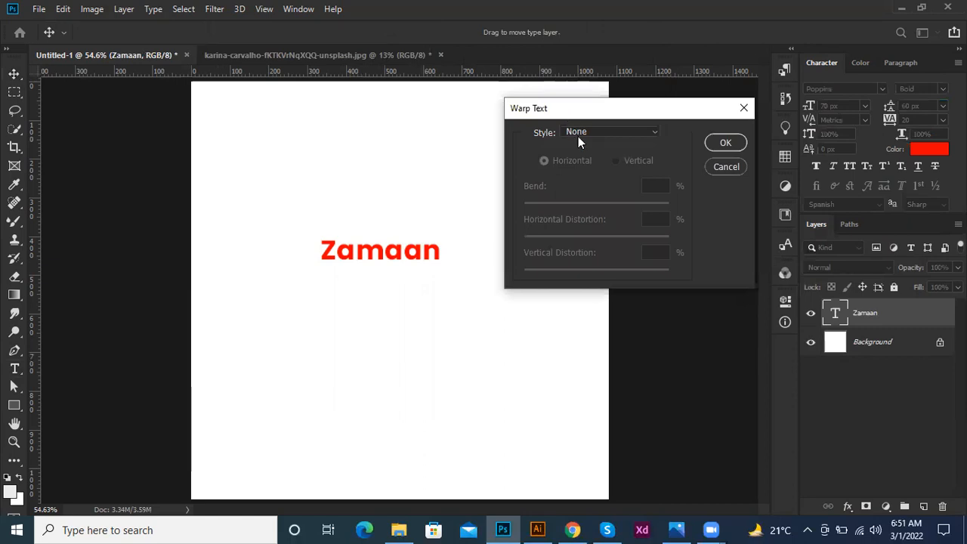
left_click(578, 136)
left_click(583, 179)
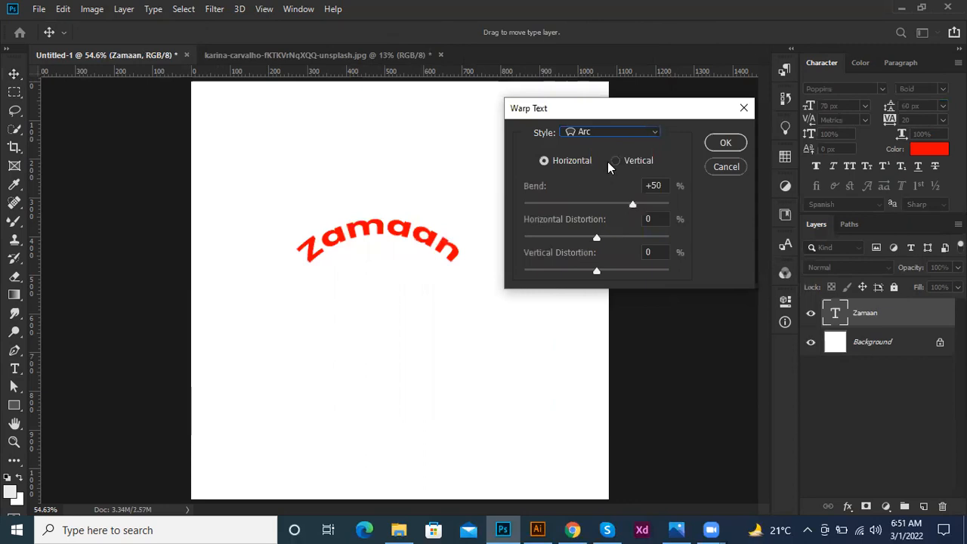
left_click(586, 132)
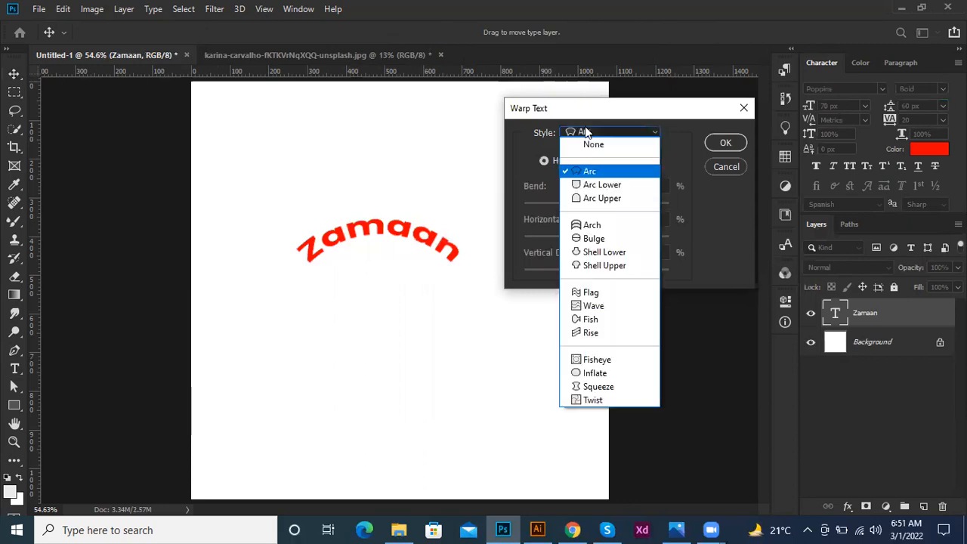
left_click(586, 132)
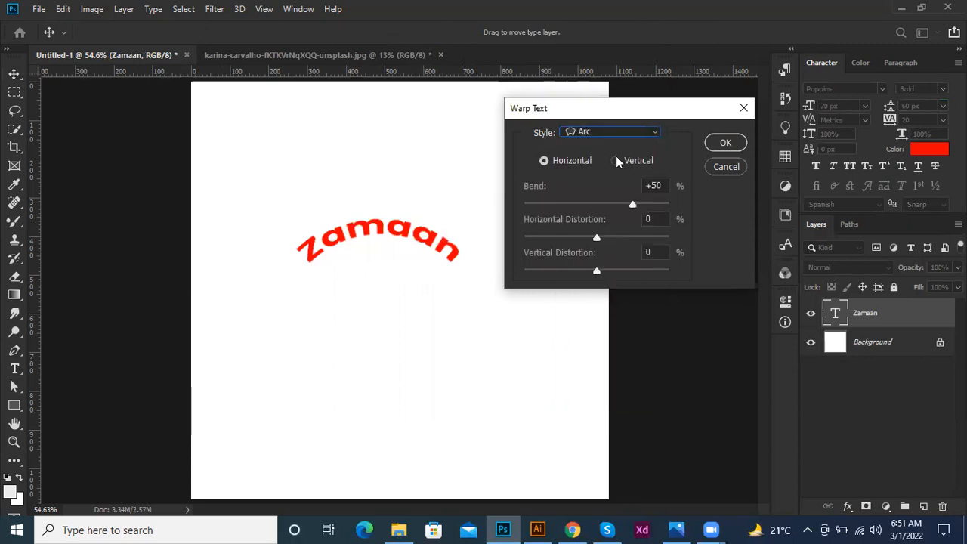
left_click(616, 161)
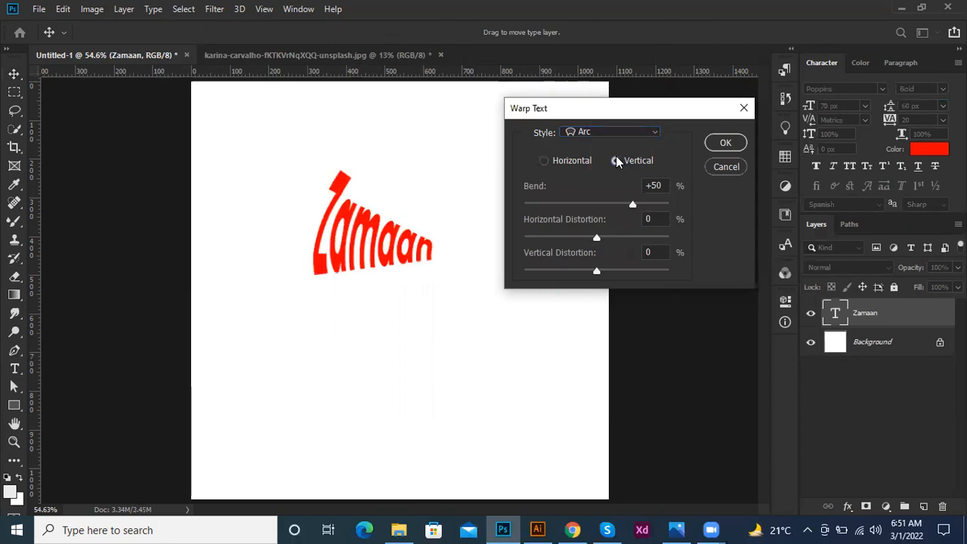
left_click(545, 161)
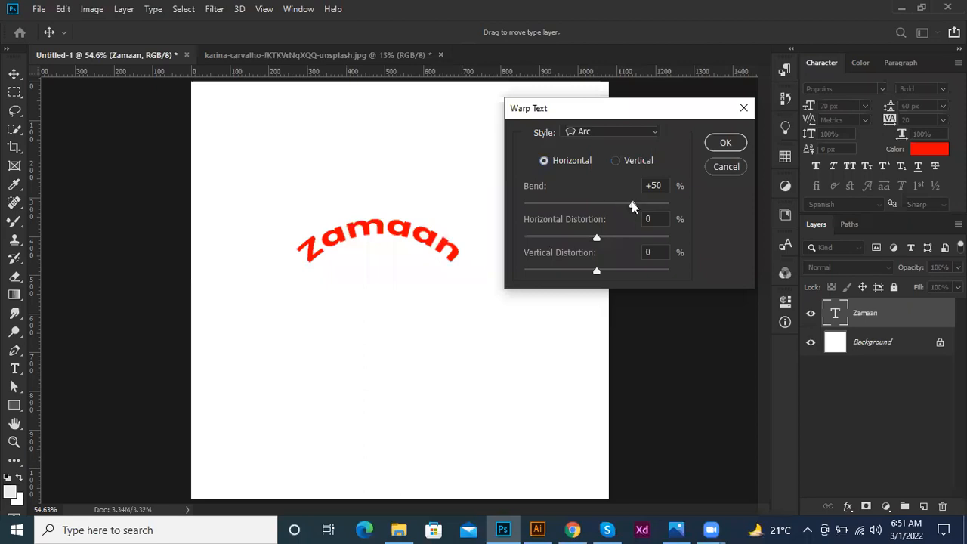
Try different bends for the Arc warp, ending at +72%, with +11% horizontal and +87% vertical distortion
left_click_drag(632, 204, 671, 201)
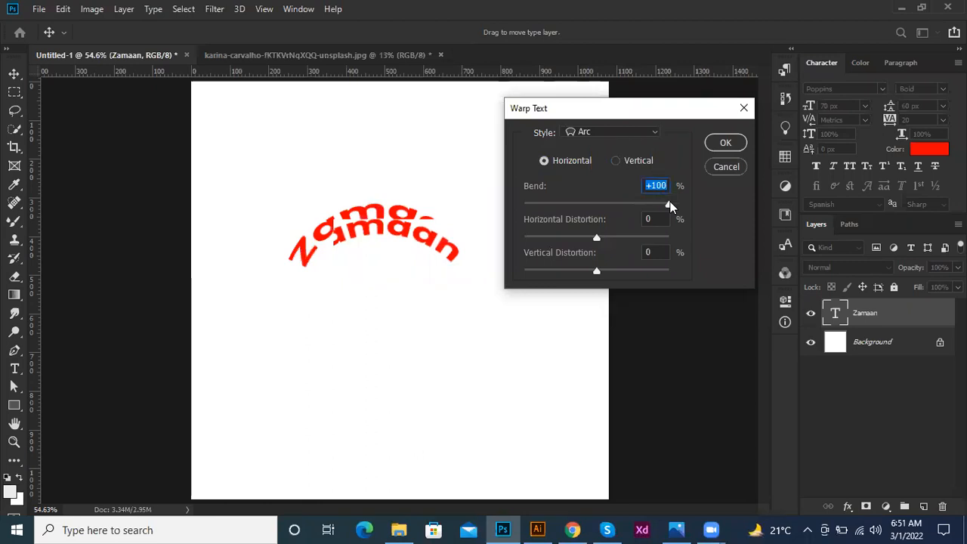
left_click_drag(638, 202, 633, 204)
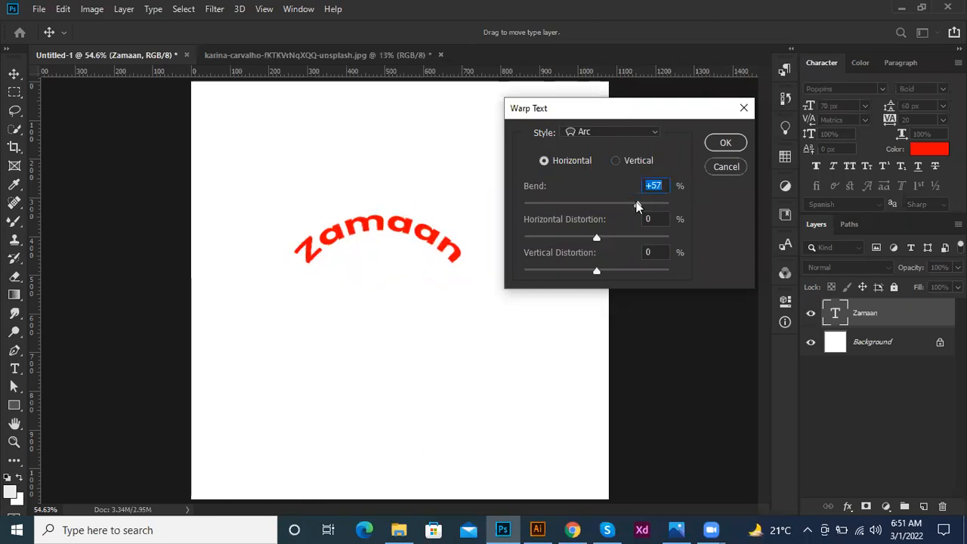
left_click(595, 206)
left_click_drag(595, 206, 670, 214)
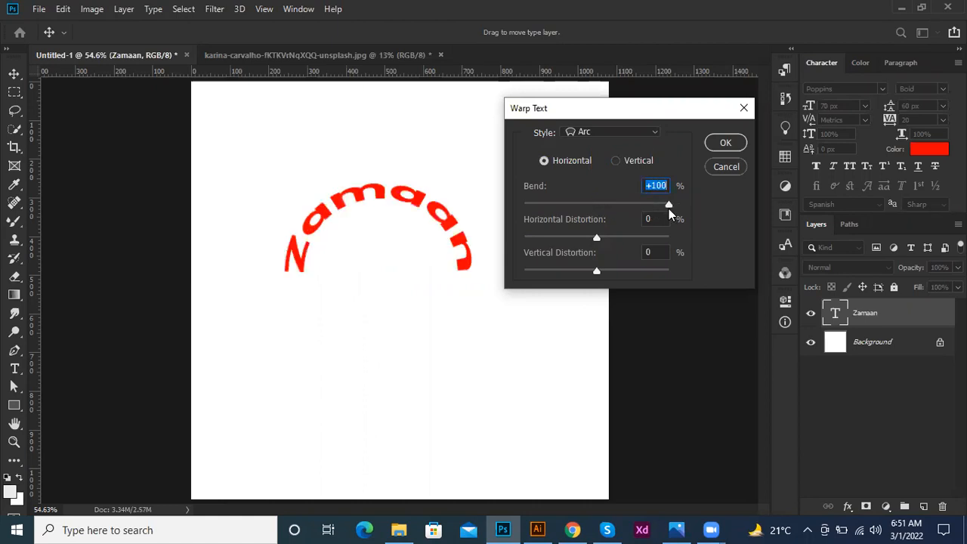
left_click(628, 199)
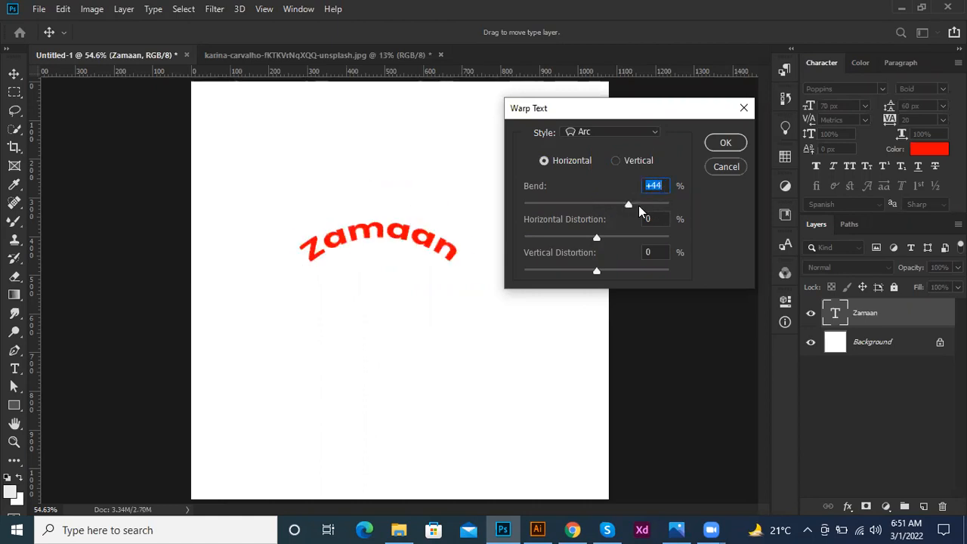
left_click(648, 204)
mouse_move(598, 238)
left_mouse_down()
mouse_move(666, 233)
mouse_move(605, 238)
left_mouse_up()
left_click_drag(596, 270, 656, 269)
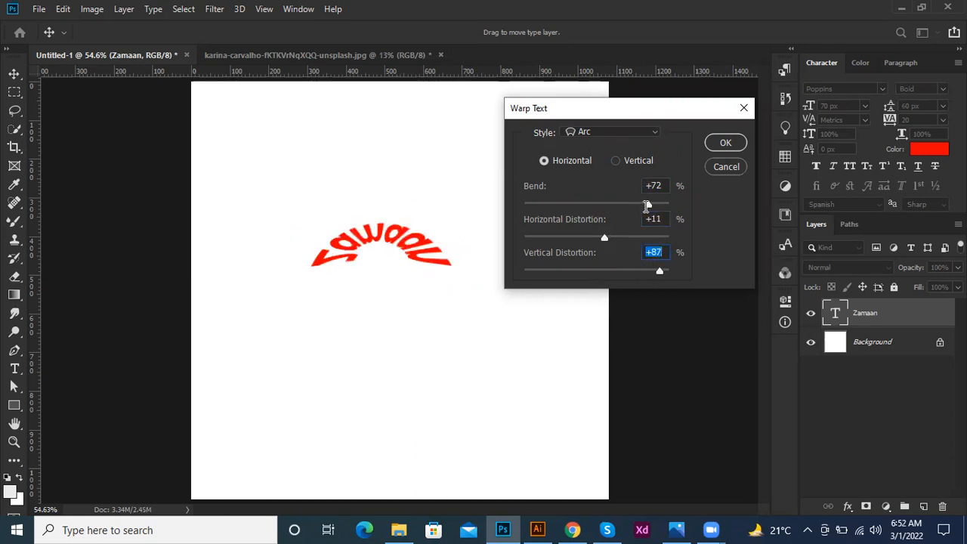
Reset the warp's vertical and horizontal distortion to 0% and set the bend to 50%
left_click_drag(658, 272, 595, 274)
type("0")
left_click_drag(659, 219, 622, 220)
type("0")
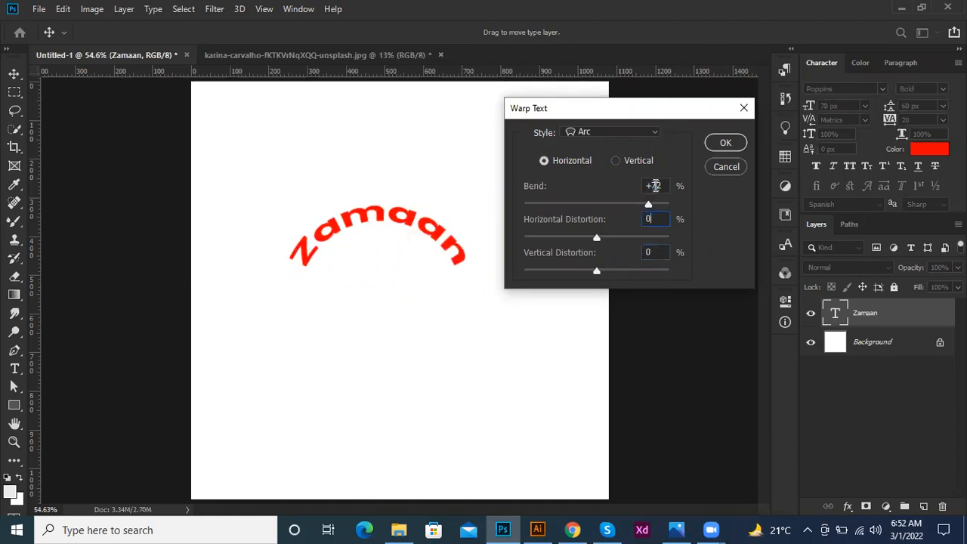
left_click_drag(655, 186, 615, 190)
type("50")
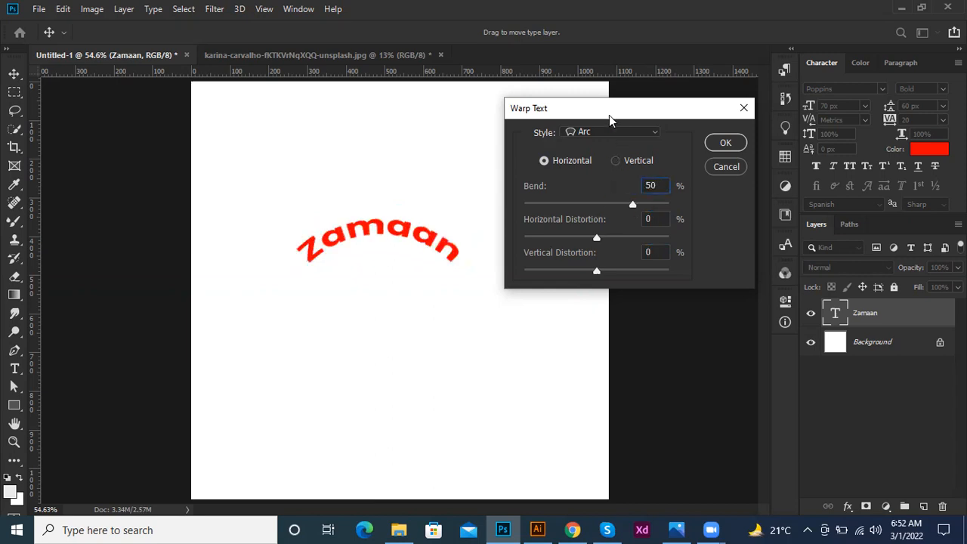
Preview the Arc Lower, Flag and Fish warp styles on the name text, and cancel the warp
left_click(602, 132)
left_click(598, 186)
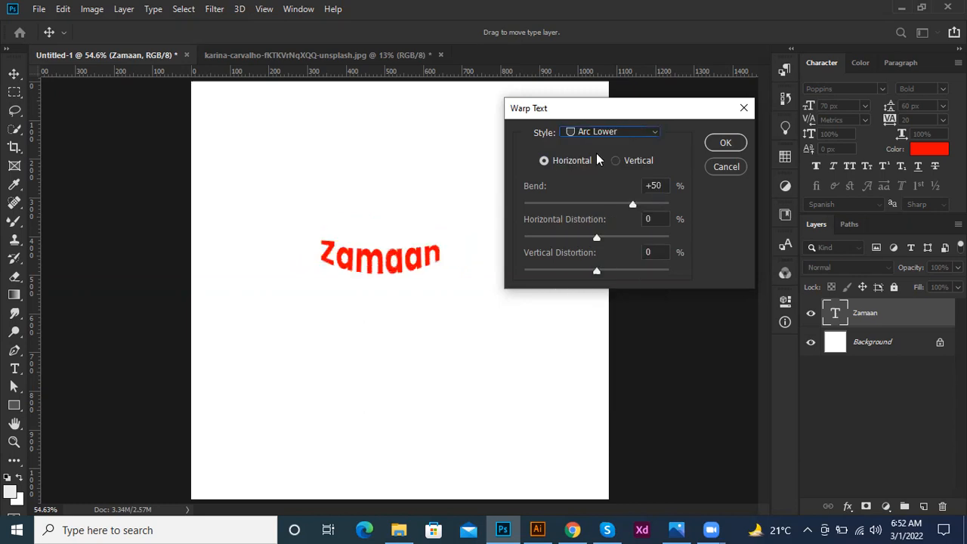
left_click(606, 133)
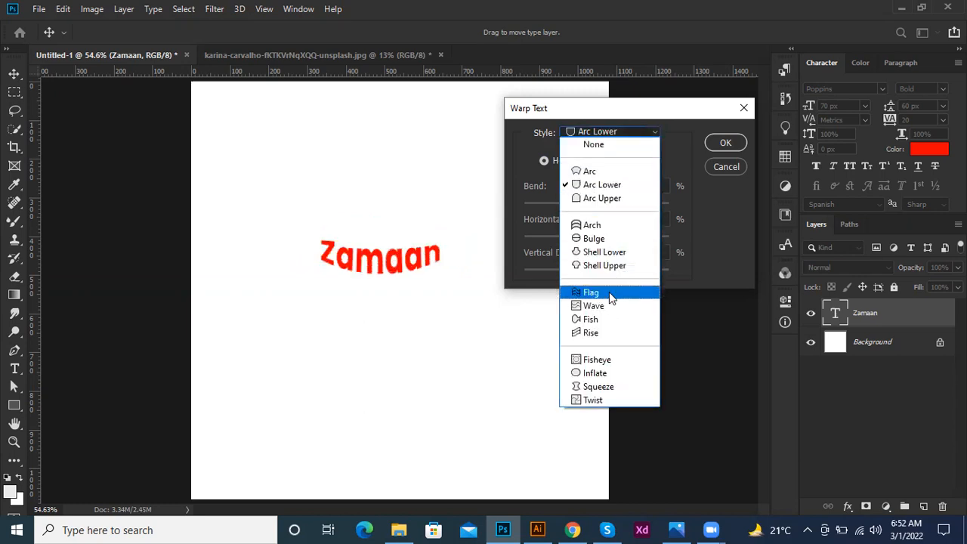
left_click(609, 292)
left_click(611, 136)
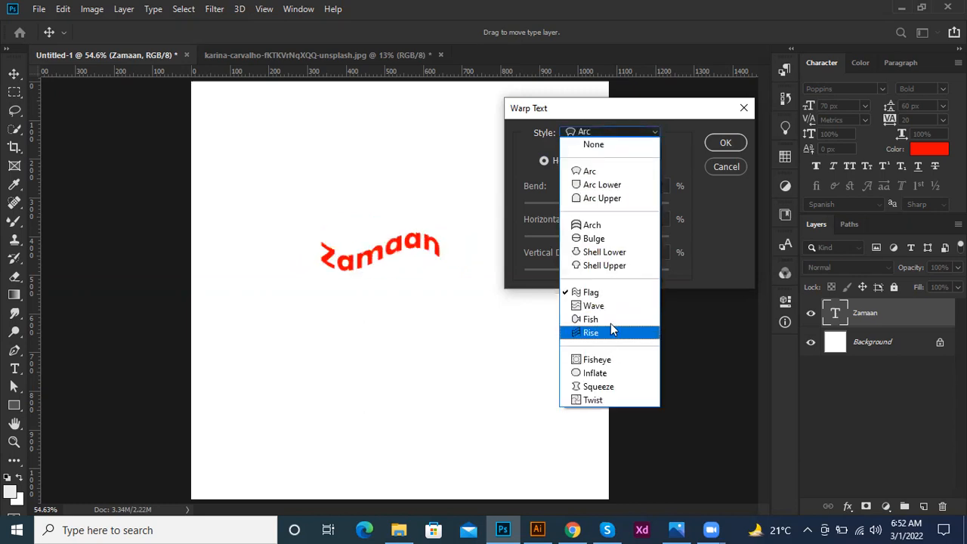
left_click(611, 320)
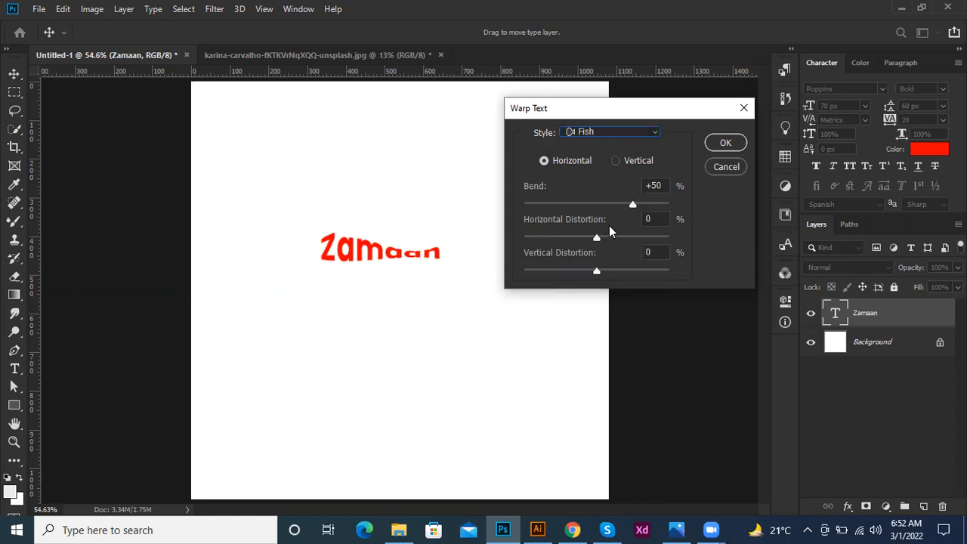
left_click(726, 168)
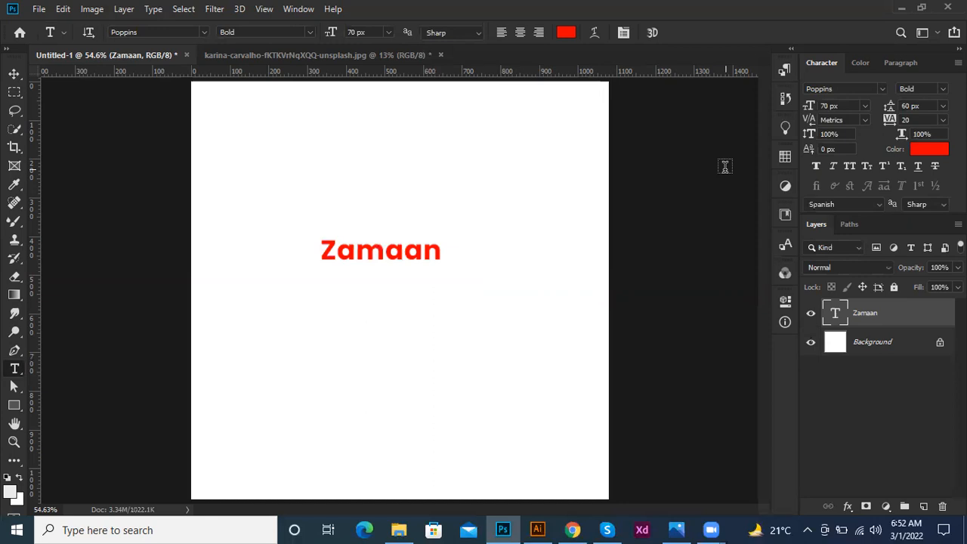
Start a vertical text line below and left of the horizontal name, replacing its lowercase entry with a name in capitals
right_click(15, 369)
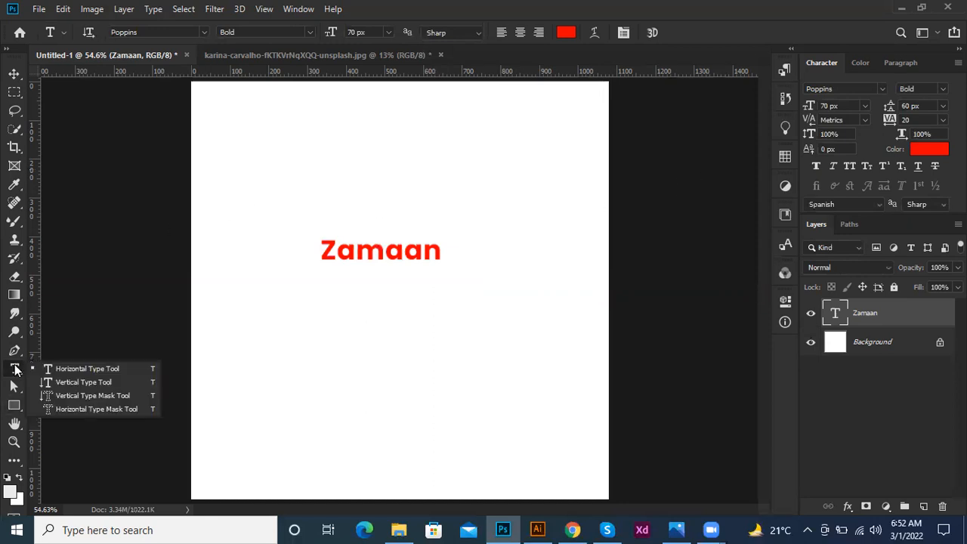
left_click(63, 382)
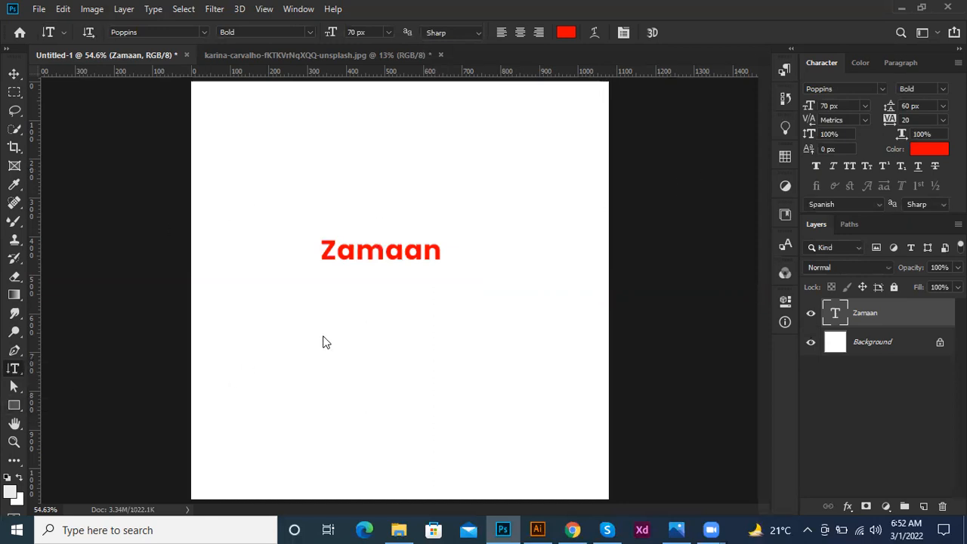
left_click(255, 284)
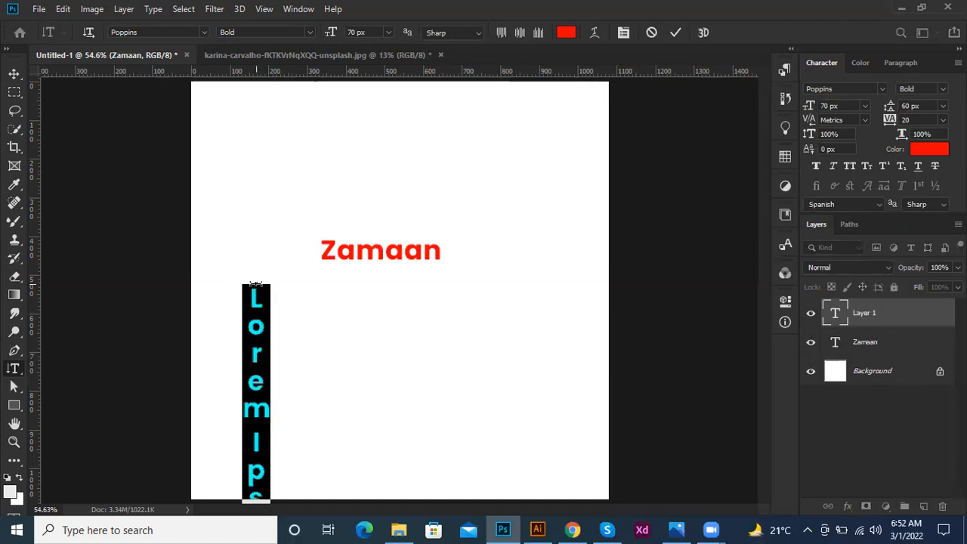
type("damla")
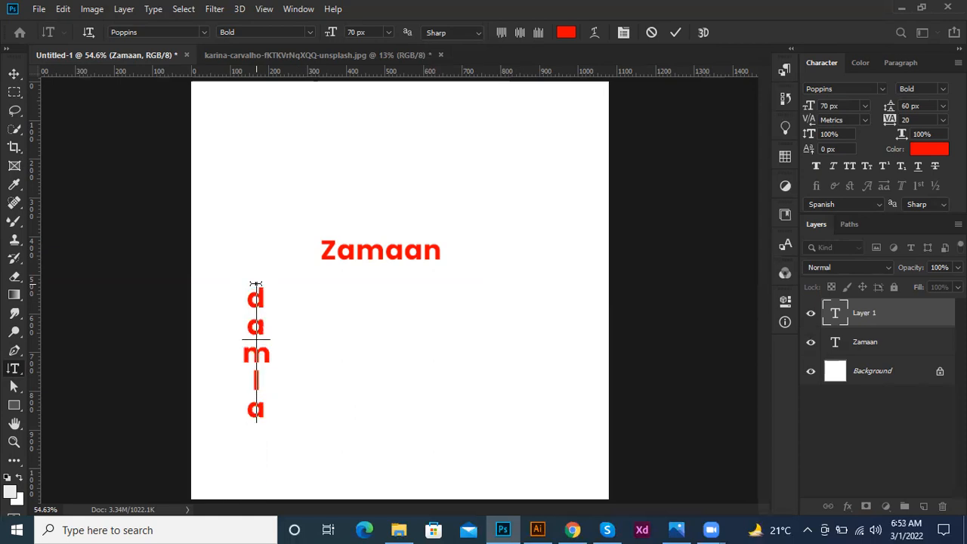
key("BackSpace")
key("BackSpace")
key("BackSpace")
key("BackSpace")
key("BackSpace")
type("ZAMI")
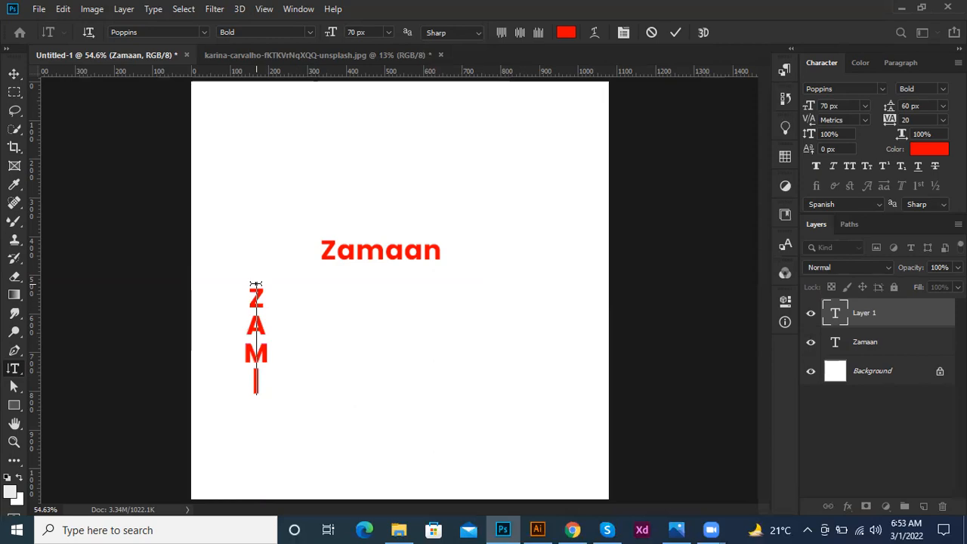
key("BackSpace")
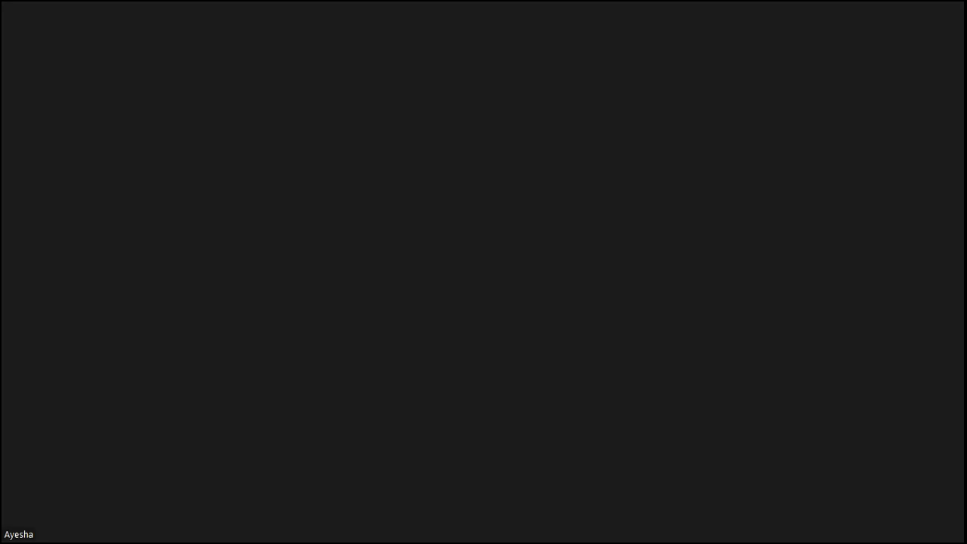